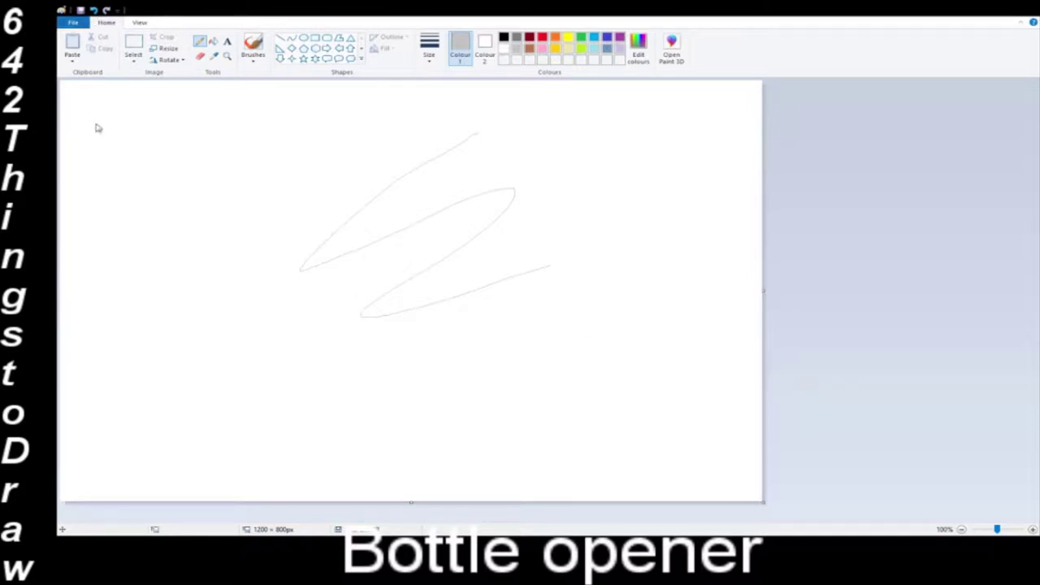
# - Select the rectangular area around the scribble in the middle of the canvas and delete it
pyautogui.click(593, 307)
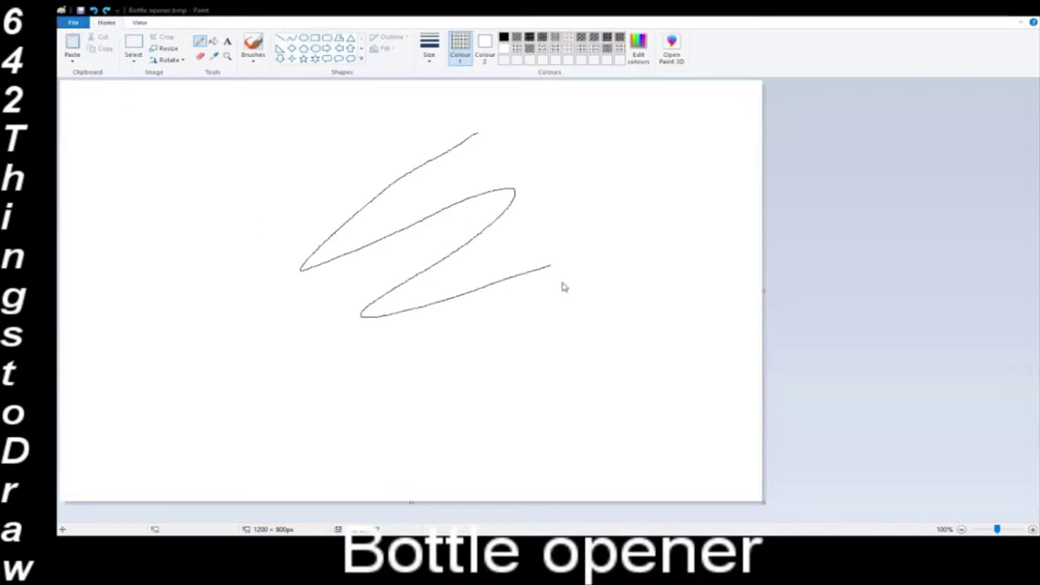
pyautogui.click(133, 49)
pyautogui.moveTo(223, 111)
pyautogui.mouseDown()
pyautogui.moveTo(378, 325)
pyautogui.moveTo(553, 362)
pyautogui.mouseUp()
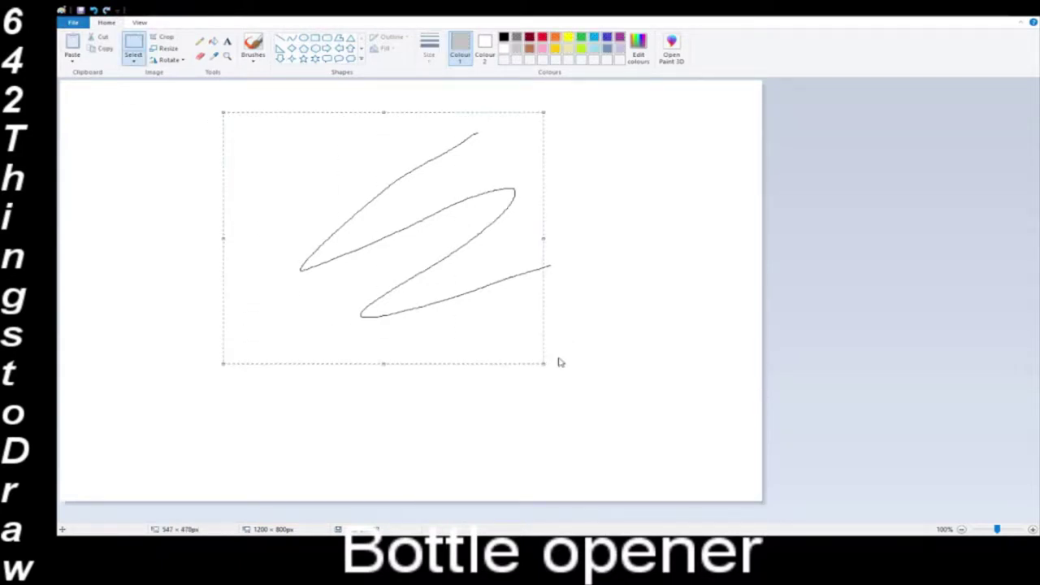
pyautogui.press('Delete')
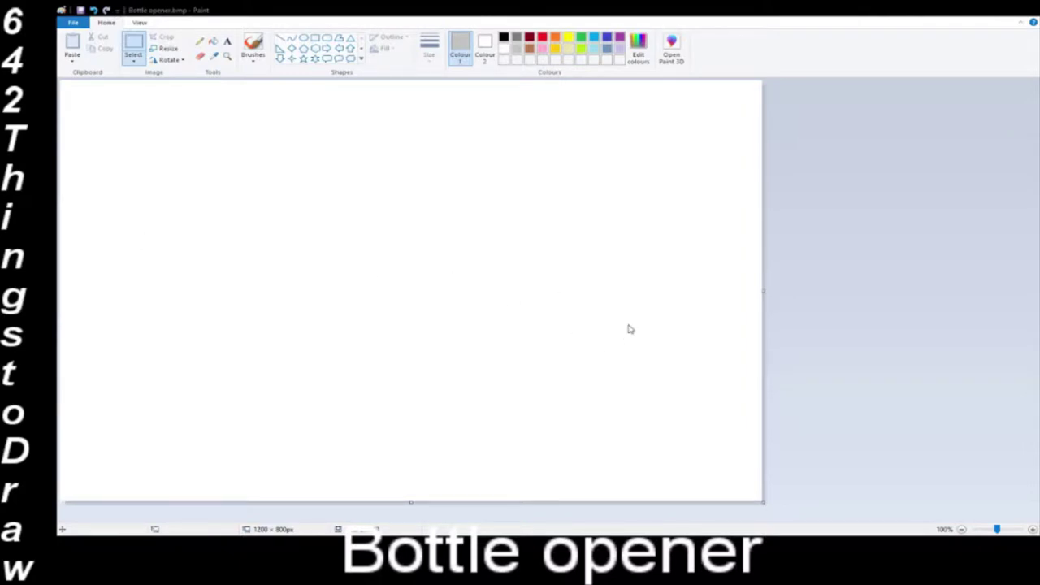
# - Sketch a bottle opener outline in dark grey pencil: a rounded head with a half-moon opening and a long handle slanting down-left
pyautogui.click(516, 38)
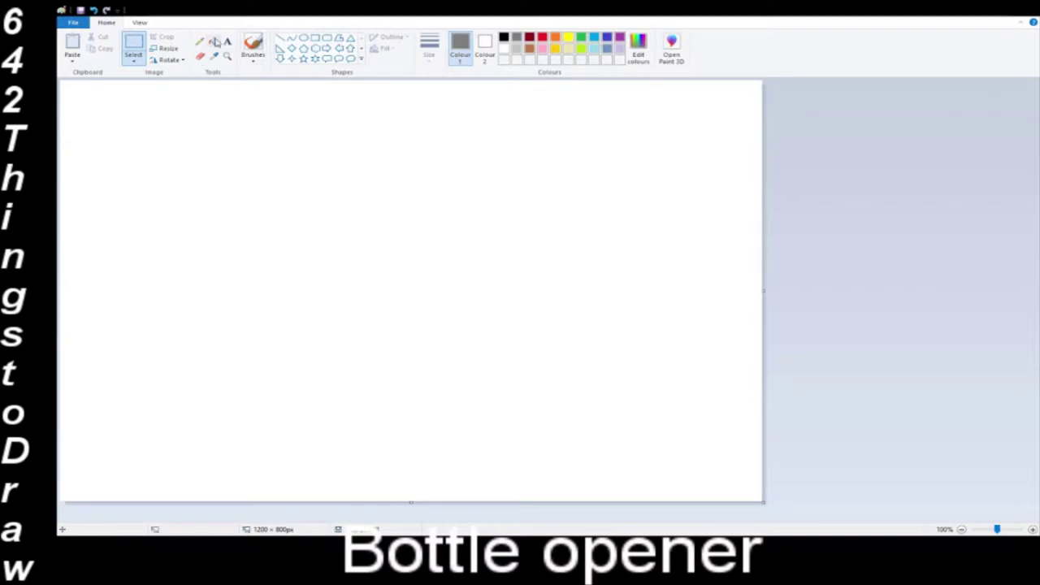
pyautogui.click(200, 43)
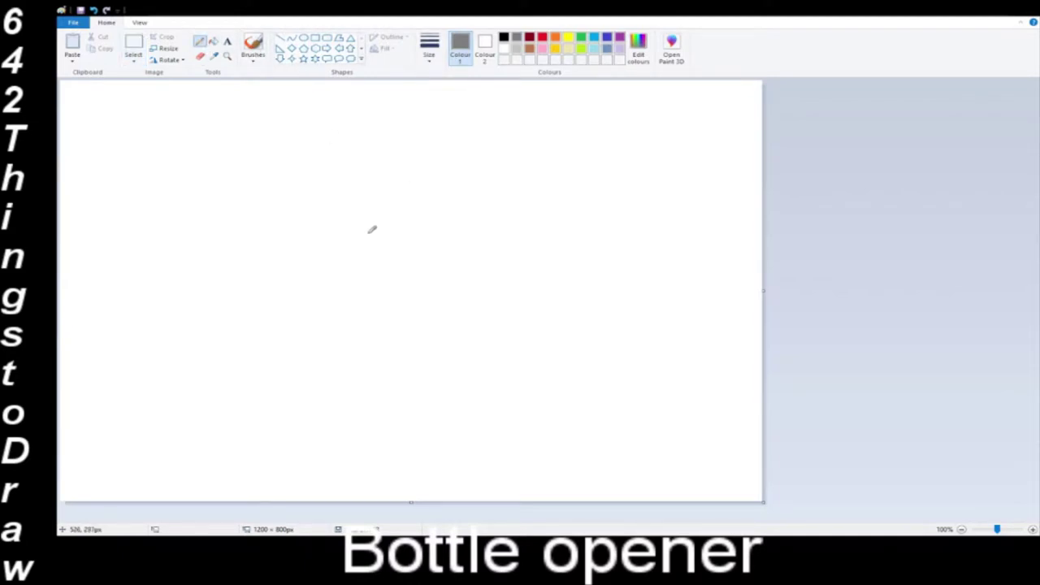
pyautogui.moveTo(364, 233)
pyautogui.mouseDown()
pyautogui.moveTo(498, 171)
pyautogui.moveTo(499, 295)
pyautogui.mouseUp()
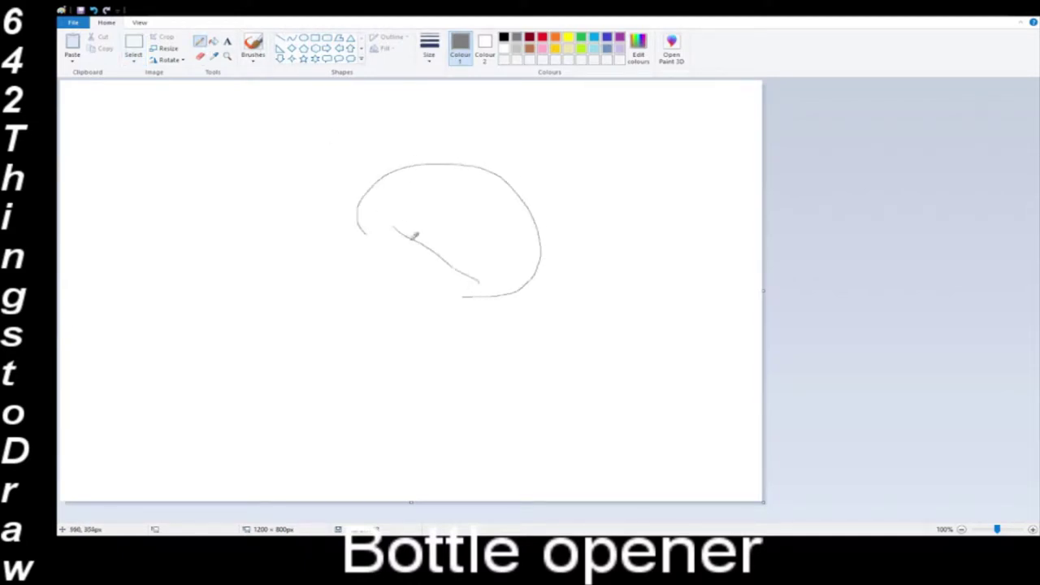
pyautogui.moveTo(414, 236); pyautogui.dragTo(481, 203)
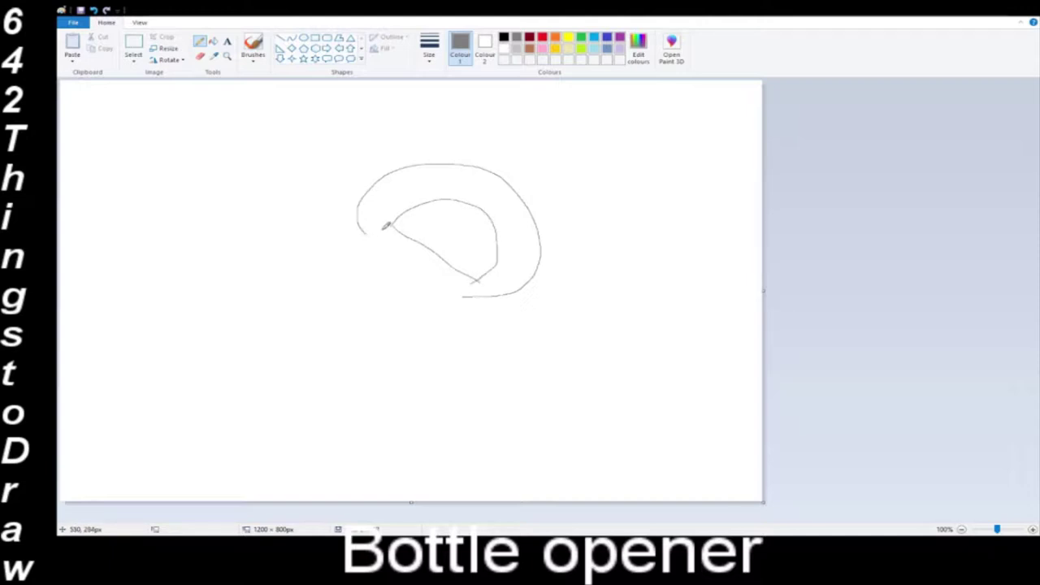
pyautogui.moveTo(365, 233)
pyautogui.mouseDown()
pyautogui.moveTo(204, 353)
pyautogui.moveTo(453, 327)
pyautogui.moveTo(467, 298)
pyautogui.mouseUp()
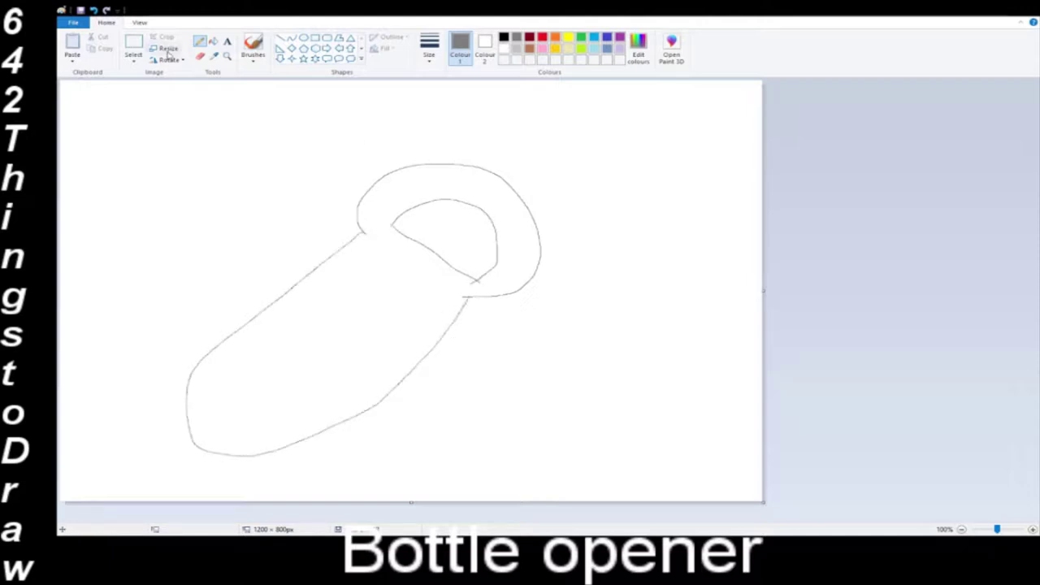
# - Select the whole bottle opener sketch, move it slightly up and to the right, and deselect it
pyautogui.click(134, 45)
pyautogui.moveTo(621, 475); pyautogui.dragTo(616, 477)
pyautogui.moveTo(416, 338)
pyautogui.mouseDown()
pyautogui.moveTo(432, 277)
pyautogui.moveTo(444, 288)
pyautogui.mouseUp()
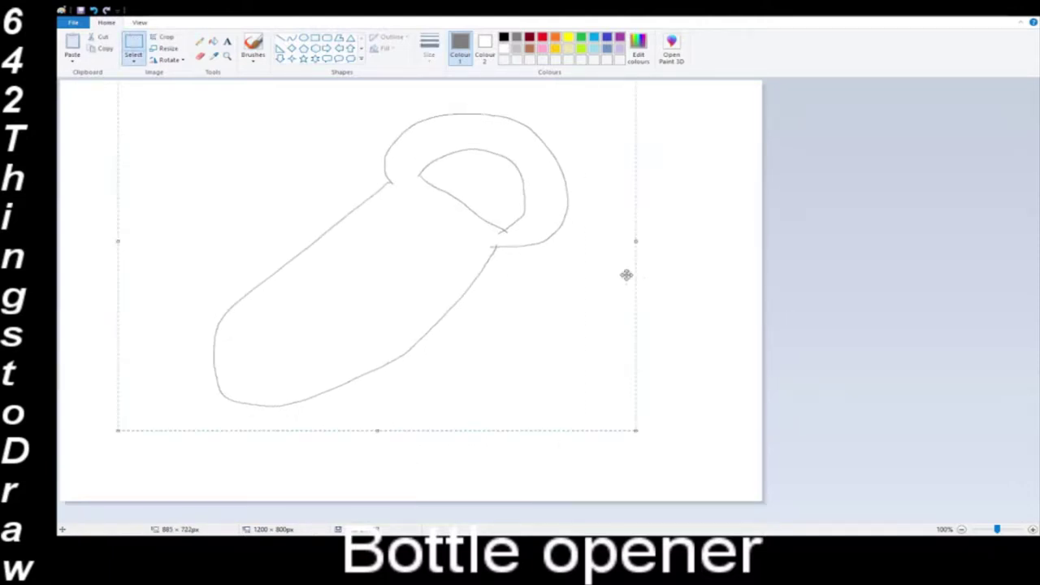
pyautogui.click(675, 291)
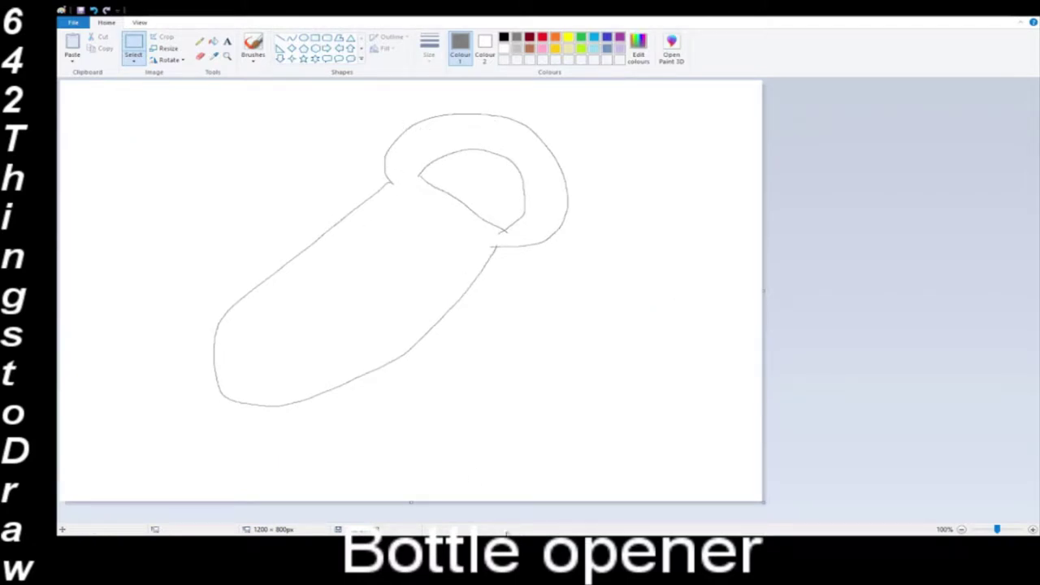
pyautogui.click(508, 537)
# - Paint broad light turquoise brush strokes over the canvas area to the upper left of the bottle opener
pyautogui.click(594, 50)
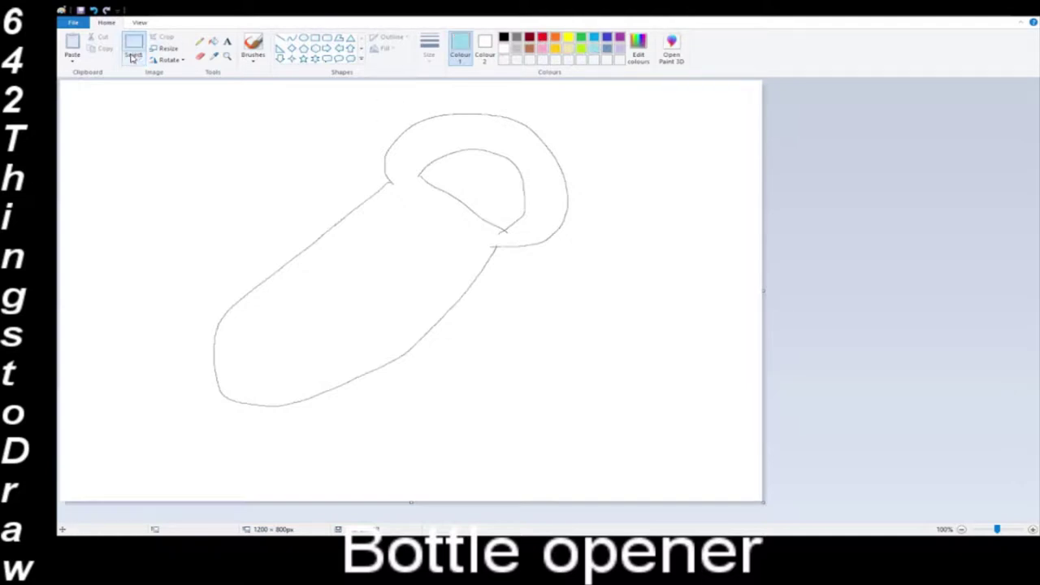
pyautogui.click(199, 42)
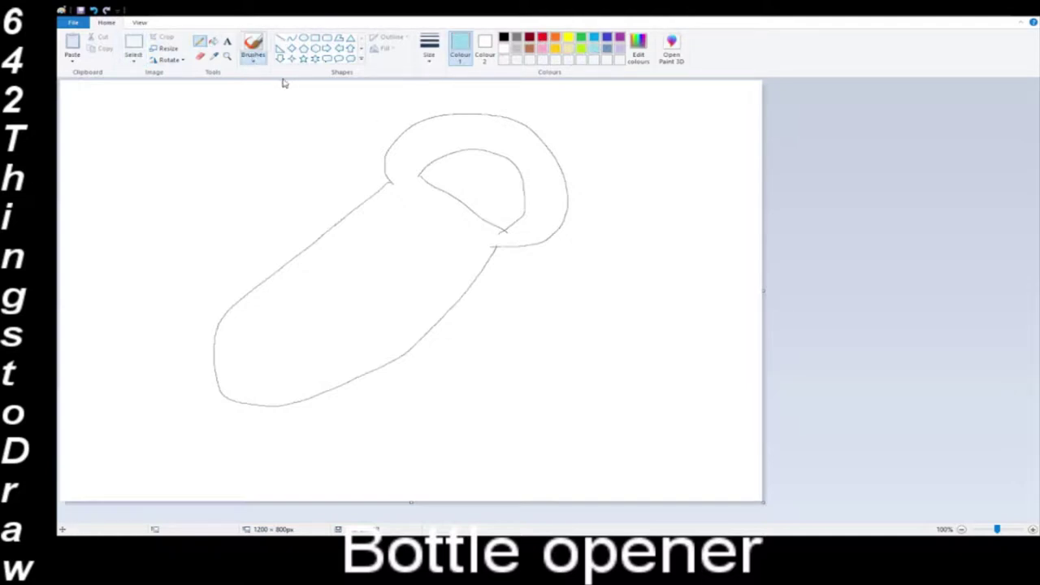
pyautogui.click(253, 47)
pyautogui.moveTo(144, 209); pyautogui.dragTo(295, 158)
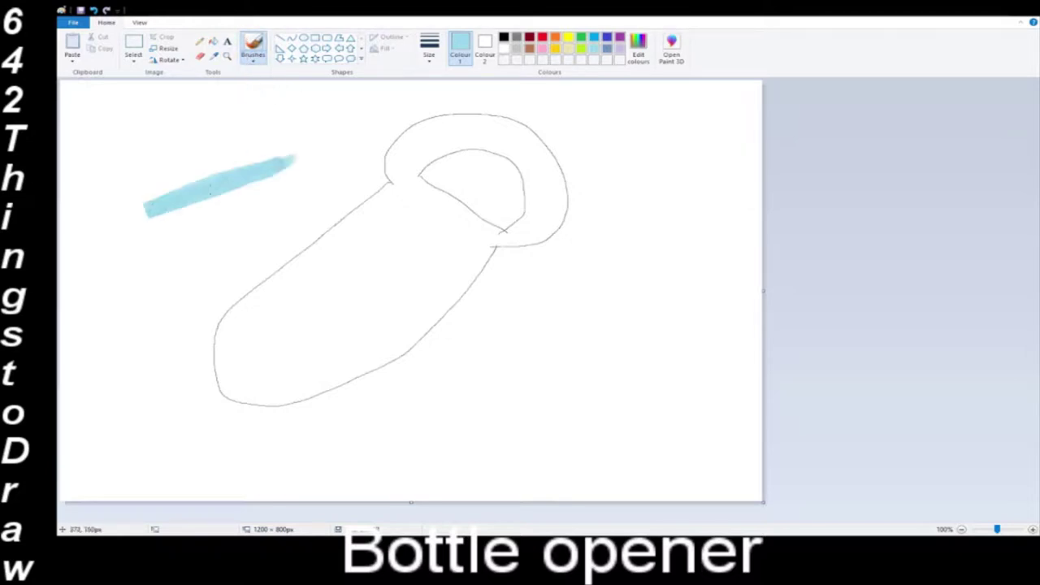
pyautogui.hotkey('ctrl', 'z')
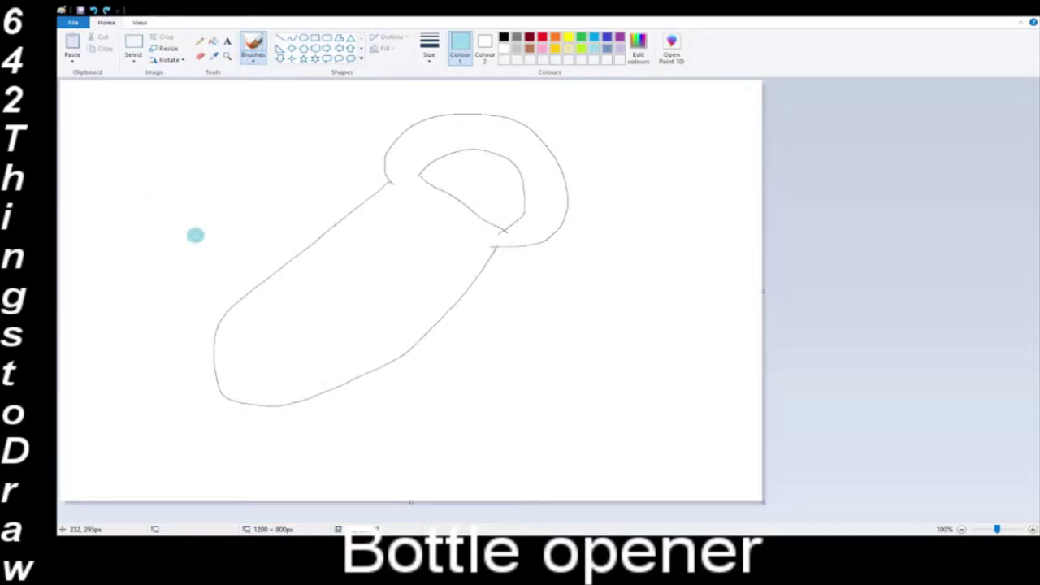
pyautogui.moveTo(301, 107)
pyautogui.mouseDown()
pyautogui.moveTo(325, 119)
pyautogui.moveTo(290, 160)
pyautogui.moveTo(69, 223)
pyautogui.mouseUp()
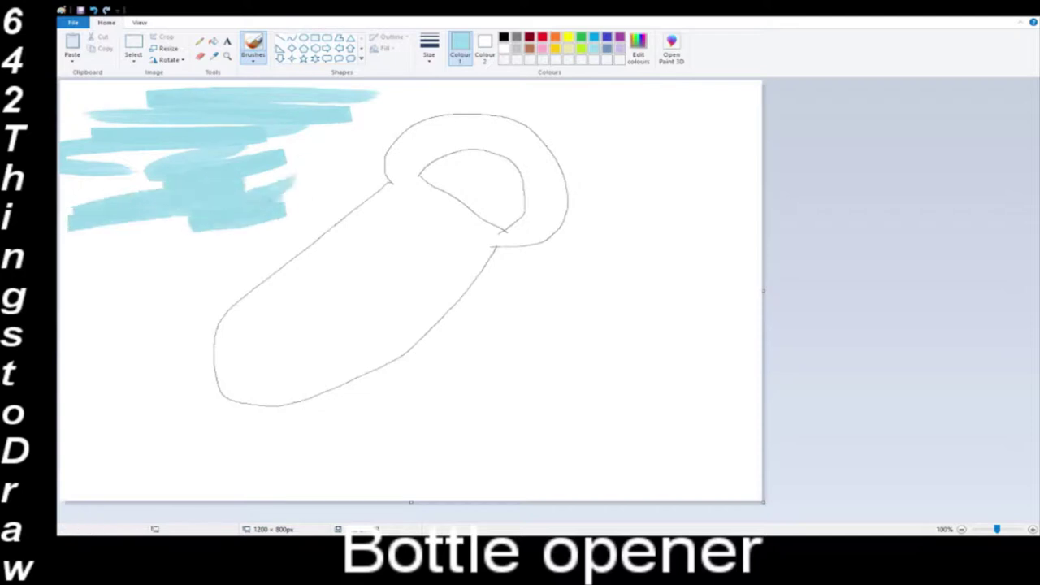
# - Continue the broad light turquoise strokes over the opener's head, the upper-right area and both sides of the handle
pyautogui.moveTo(268, 183)
pyautogui.mouseDown()
pyautogui.moveTo(418, 139)
pyautogui.moveTo(688, 105)
pyautogui.moveTo(722, 189)
pyautogui.moveTo(568, 181)
pyautogui.moveTo(520, 216)
pyautogui.moveTo(731, 167)
pyautogui.moveTo(553, 138)
pyautogui.moveTo(728, 89)
pyautogui.moveTo(691, 143)
pyautogui.mouseUp()
pyautogui.moveTo(304, 261)
pyautogui.mouseDown()
pyautogui.moveTo(73, 335)
pyautogui.moveTo(131, 333)
pyautogui.mouseUp()
pyautogui.moveTo(374, 227)
pyautogui.mouseDown()
pyautogui.moveTo(335, 234)
pyautogui.moveTo(355, 234)
pyautogui.mouseUp()
pyautogui.moveTo(638, 285); pyautogui.dragTo(487, 312)
pyautogui.moveTo(673, 227); pyautogui.dragTo(624, 265)
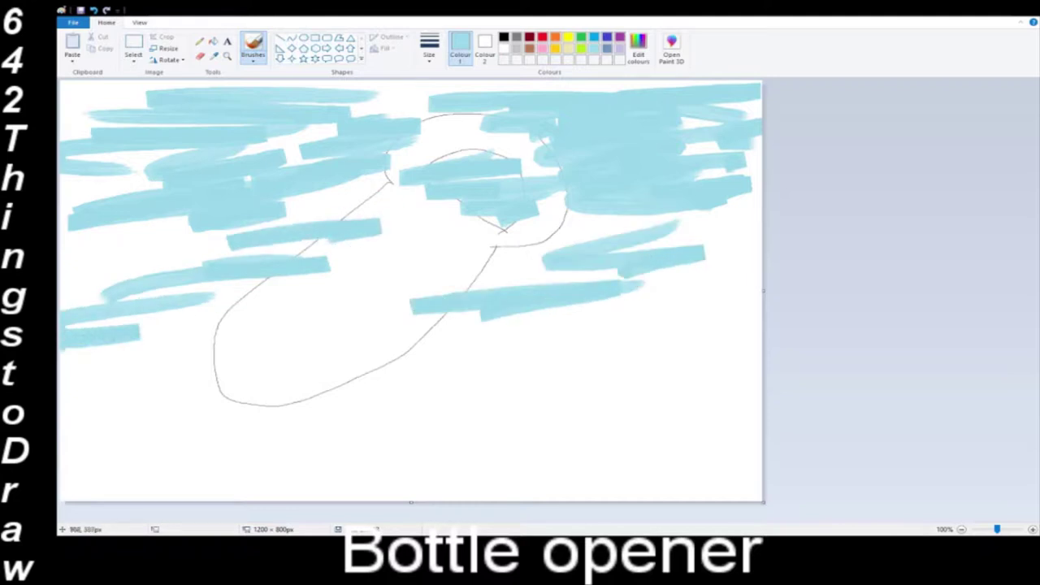
# - Extend the light turquoise strokes down both sides of the canvas and below the handle's right edge
pyautogui.moveTo(756, 297)
pyautogui.mouseDown()
pyautogui.moveTo(488, 337)
pyautogui.moveTo(288, 320)
pyautogui.moveTo(471, 345)
pyautogui.moveTo(647, 309)
pyautogui.moveTo(105, 130)
pyautogui.moveTo(218, 362)
pyautogui.moveTo(65, 395)
pyautogui.mouseUp()
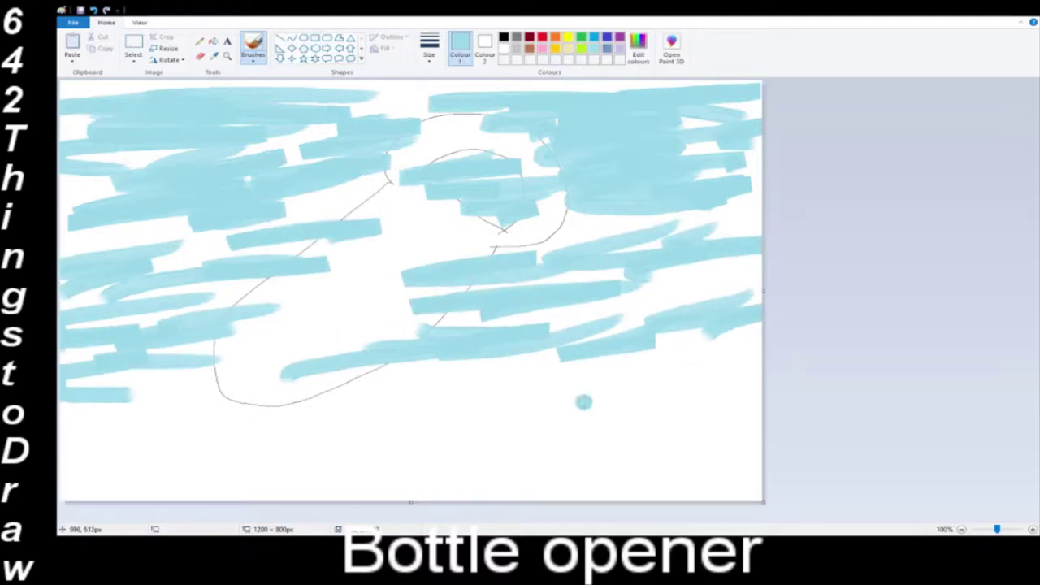
pyautogui.moveTo(584, 402); pyautogui.dragTo(416, 385)
pyautogui.moveTo(642, 375); pyautogui.dragTo(749, 381)
pyautogui.moveTo(203, 402); pyautogui.dragTo(63, 417)
# - Mix a paler turquoise and brush it over the right side and the left side of the background
pyautogui.hotkey('alt', 'Tab')
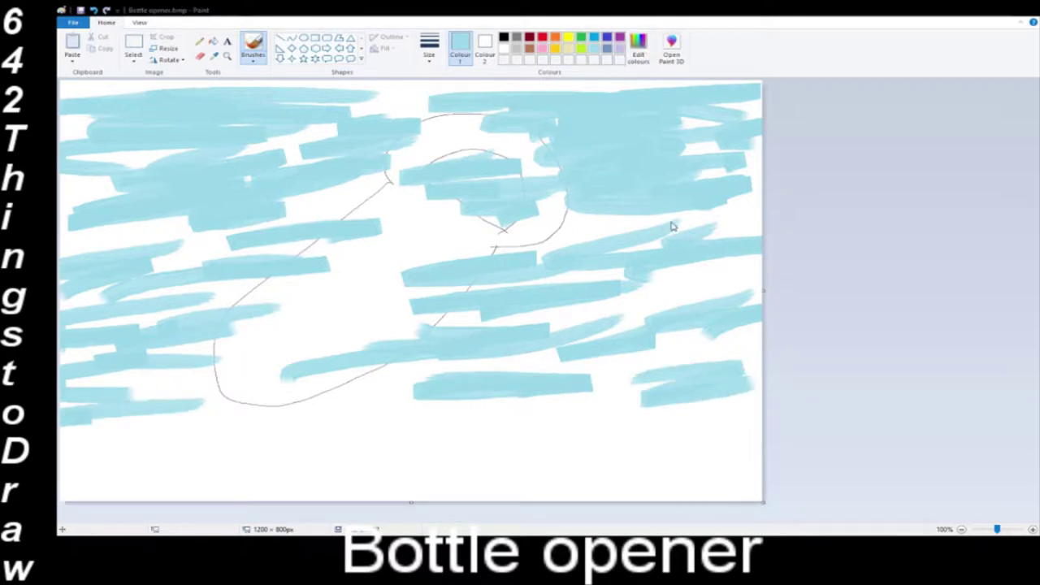
pyautogui.moveTo(393, 350)
pyautogui.mouseDown()
pyautogui.moveTo(473, 353)
pyautogui.moveTo(462, 337)
pyautogui.moveTo(703, 293)
pyautogui.moveTo(659, 270)
pyautogui.moveTo(558, 245)
pyautogui.moveTo(498, 252)
pyautogui.moveTo(700, 218)
pyautogui.moveTo(649, 231)
pyautogui.moveTo(717, 230)
pyautogui.moveTo(652, 231)
pyautogui.mouseUp()
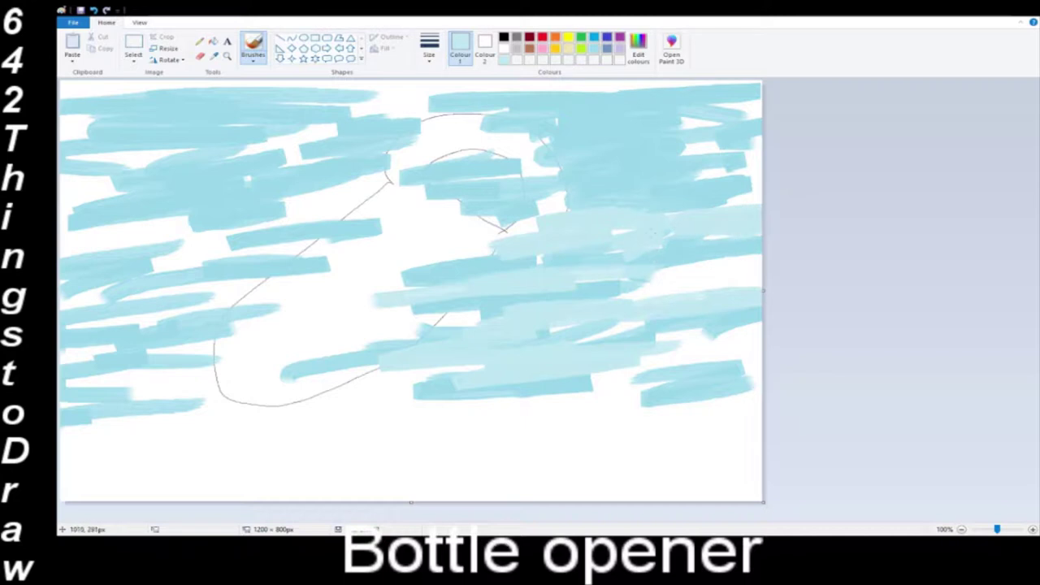
pyautogui.moveTo(734, 198)
pyautogui.mouseDown()
pyautogui.moveTo(472, 257)
pyautogui.moveTo(398, 246)
pyautogui.moveTo(537, 210)
pyautogui.moveTo(399, 199)
pyautogui.moveTo(219, 256)
pyautogui.moveTo(146, 374)
pyautogui.moveTo(244, 400)
pyautogui.mouseUp()
pyautogui.moveTo(166, 218)
pyautogui.mouseDown()
pyautogui.moveTo(183, 213)
pyautogui.moveTo(82, 175)
pyautogui.moveTo(69, 122)
pyautogui.moveTo(191, 97)
pyautogui.moveTo(59, 104)
pyautogui.mouseUp()
pyautogui.moveTo(173, 413)
pyautogui.mouseDown()
pyautogui.moveTo(73, 455)
pyautogui.moveTo(113, 378)
pyautogui.moveTo(81, 358)
pyautogui.moveTo(130, 305)
pyautogui.moveTo(182, 292)
pyautogui.mouseUp()
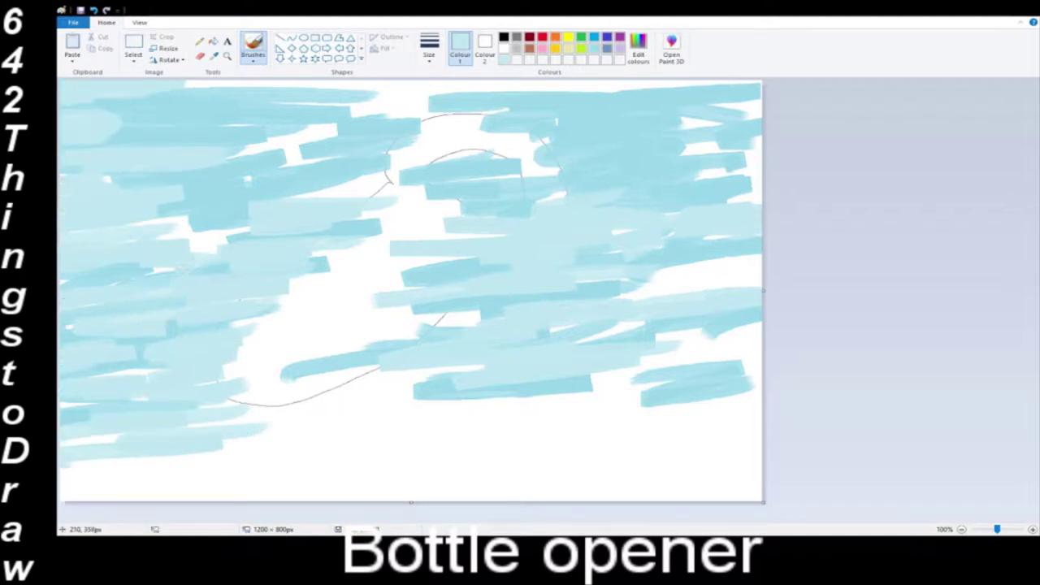
# - Fill remaining white gaps with pale turquoise strokes, mainly along the canvas's top edge and on both sides of the opener's head
pyautogui.moveTo(286, 135); pyautogui.dragTo(213, 157)
pyautogui.moveTo(309, 154); pyautogui.dragTo(247, 162)
pyautogui.moveTo(234, 235); pyautogui.dragTo(172, 244)
pyautogui.moveTo(662, 278)
pyautogui.mouseDown()
pyautogui.moveTo(756, 272)
pyautogui.moveTo(630, 287)
pyautogui.mouseUp()
pyautogui.moveTo(749, 145)
pyautogui.mouseDown()
pyautogui.moveTo(689, 158)
pyautogui.moveTo(738, 117)
pyautogui.mouseUp()
pyautogui.moveTo(392, 98); pyautogui.dragTo(561, 97)
pyautogui.moveTo(561, 97)
pyautogui.mouseDown()
pyautogui.moveTo(424, 122)
pyautogui.moveTo(286, 113)
pyautogui.mouseUp()
pyautogui.moveTo(192, 82)
pyautogui.mouseDown()
pyautogui.moveTo(613, 71)
pyautogui.moveTo(571, 91)
pyautogui.moveTo(720, 96)
pyautogui.mouseUp()
pyautogui.moveTo(360, 136); pyautogui.dragTo(140, 121)
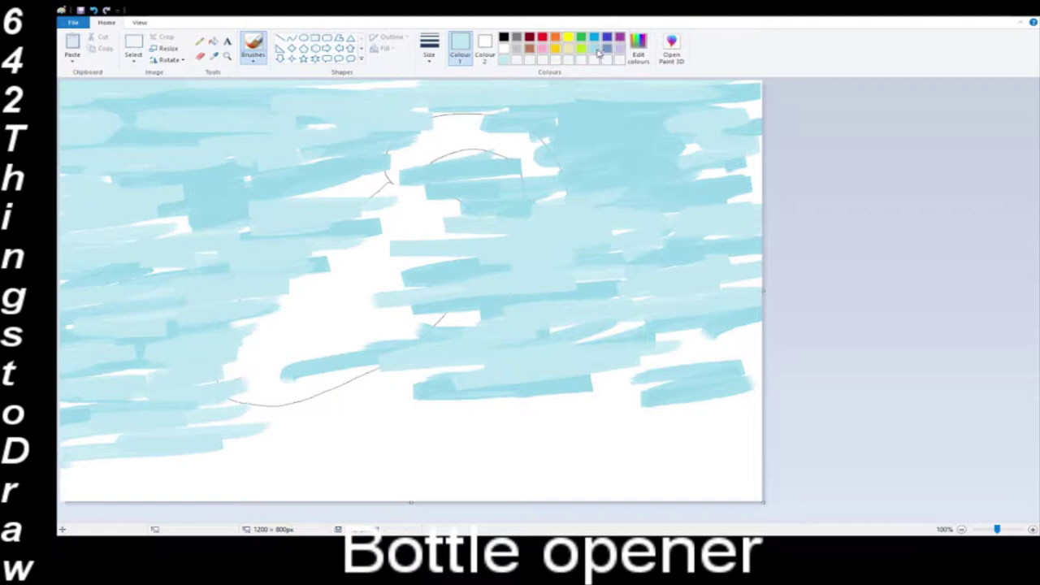
# - Paint one blue-grey stroke above the opener's head and brush pale lavender strokes along the canvas's top edge
pyautogui.click(602, 50)
pyautogui.moveTo(492, 104); pyautogui.dragTo(630, 91)
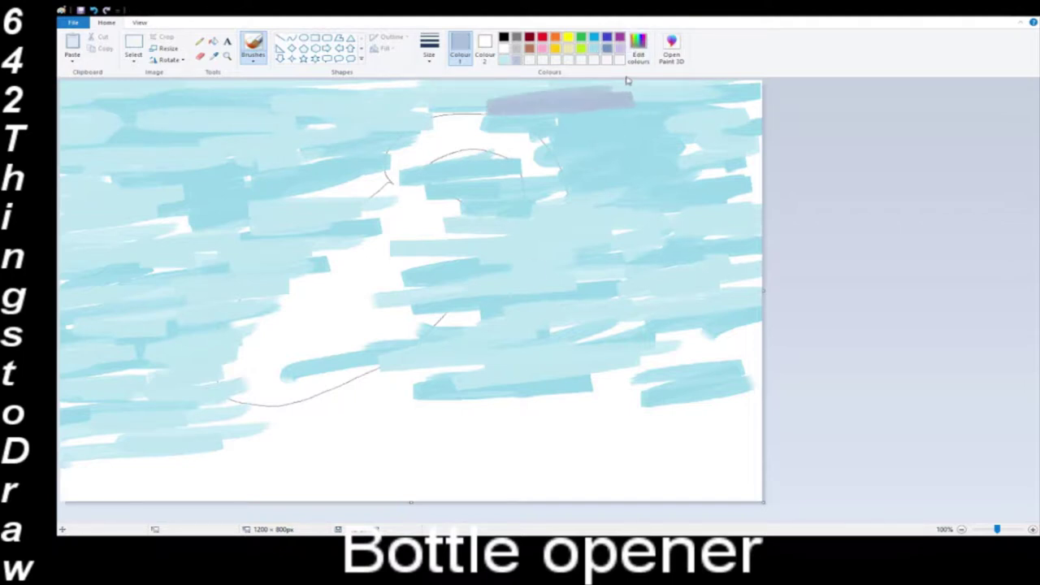
pyautogui.click(621, 48)
pyautogui.moveTo(495, 107)
pyautogui.mouseDown()
pyautogui.moveTo(728, 104)
pyautogui.moveTo(470, 117)
pyautogui.mouseUp()
pyautogui.moveTo(97, 121)
pyautogui.mouseDown()
pyautogui.moveTo(274, 102)
pyautogui.moveTo(67, 93)
pyautogui.mouseUp()
pyautogui.moveTo(444, 86)
pyautogui.mouseDown()
pyautogui.moveTo(314, 88)
pyautogui.moveTo(496, 101)
pyautogui.mouseUp()
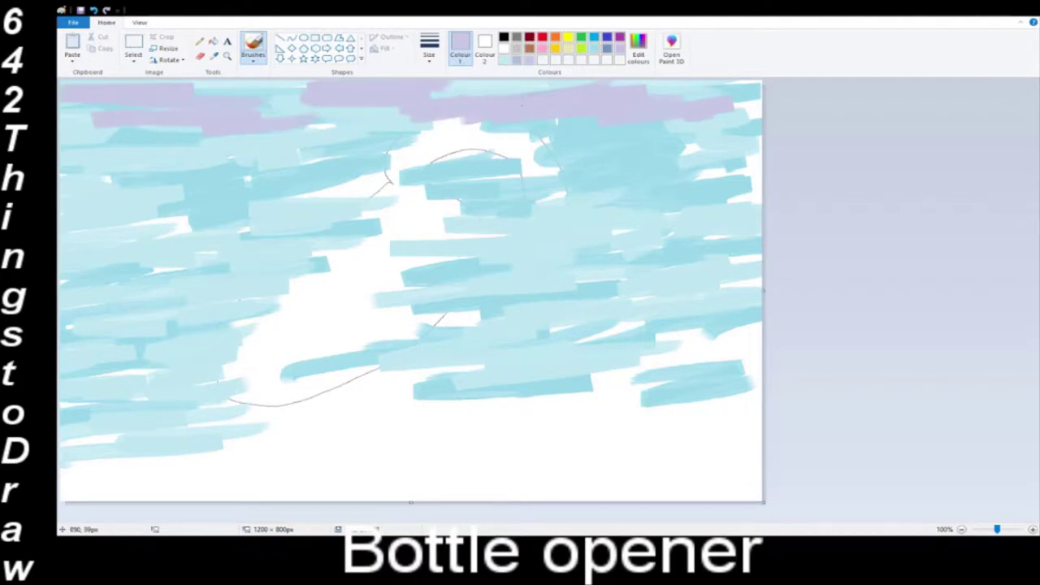
# - Layer broad pale lavender strokes over the turquoise background to the upper left of the opener's head
pyautogui.moveTo(315, 89); pyautogui.dragTo(280, 91)
pyautogui.moveTo(357, 128); pyautogui.dragTo(264, 130)
pyautogui.moveTo(285, 160)
pyautogui.mouseDown()
pyautogui.moveTo(146, 161)
pyautogui.moveTo(61, 179)
pyautogui.mouseUp()
pyautogui.moveTo(244, 176); pyautogui.dragTo(309, 168)
pyautogui.moveTo(305, 195)
pyautogui.mouseDown()
pyautogui.moveTo(378, 189)
pyautogui.moveTo(299, 158)
pyautogui.mouseUp()
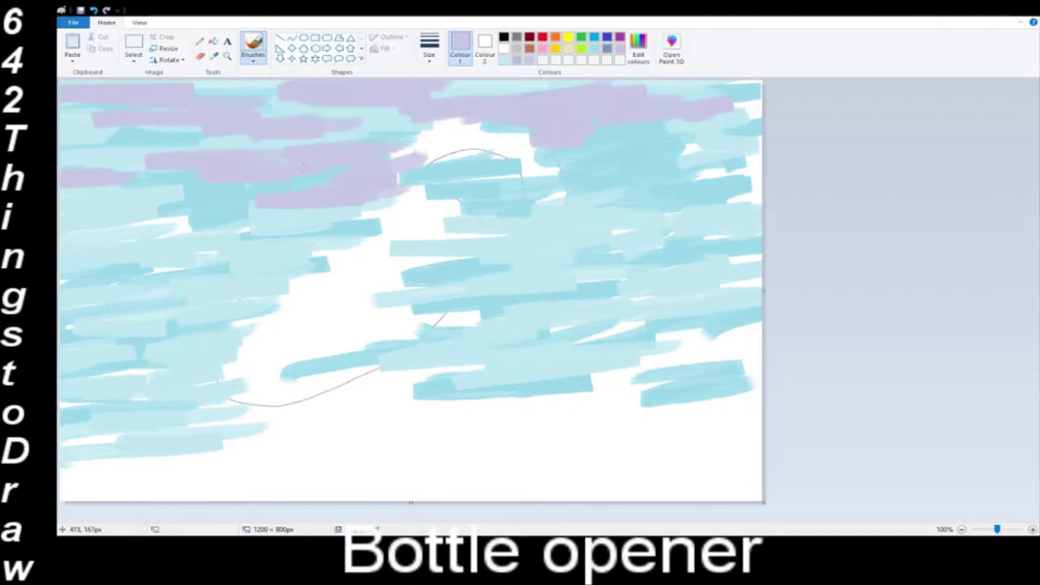
# - Brush broad pale lavender strokes over the background to the right of the opener's head
pyautogui.moveTo(631, 188); pyautogui.dragTo(538, 200)
pyautogui.moveTo(675, 174)
pyautogui.mouseDown()
pyautogui.moveTo(684, 153)
pyautogui.moveTo(751, 120)
pyautogui.mouseUp()
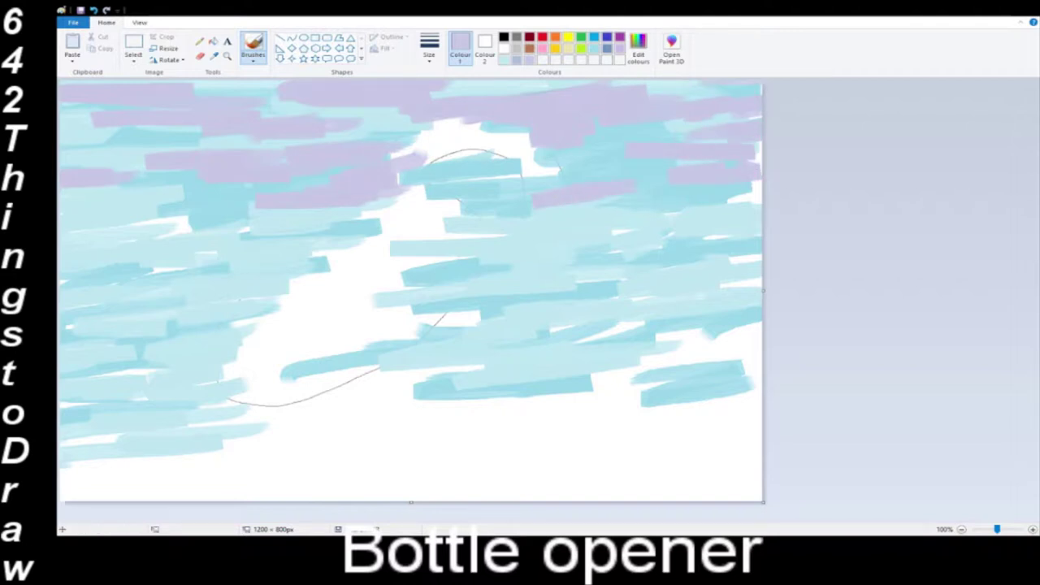
pyautogui.moveTo(691, 207); pyautogui.dragTo(757, 195)
pyautogui.moveTo(684, 231)
pyautogui.mouseDown()
pyautogui.moveTo(616, 233)
pyautogui.moveTo(645, 245)
pyautogui.moveTo(538, 253)
pyautogui.mouseUp()
pyautogui.moveTo(691, 236); pyautogui.dragTo(759, 233)
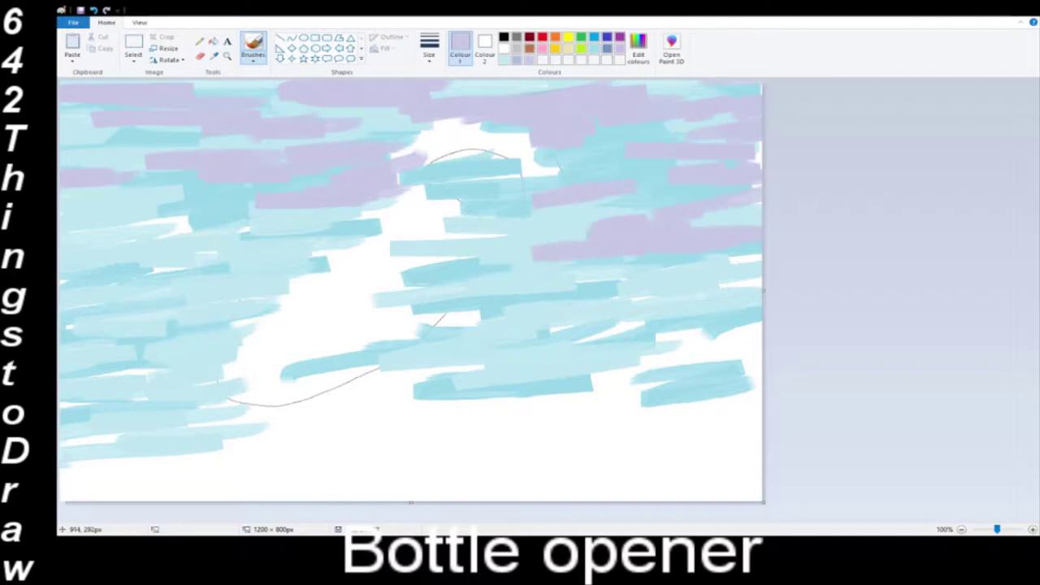
# - Add pale lavender strokes left of the handle, inside the opener's head and across the middle of the handle
pyautogui.moveTo(248, 231)
pyautogui.mouseDown()
pyautogui.moveTo(60, 236)
pyautogui.moveTo(203, 248)
pyautogui.moveTo(67, 280)
pyautogui.moveTo(172, 261)
pyautogui.mouseUp()
pyautogui.moveTo(212, 217); pyautogui.dragTo(159, 219)
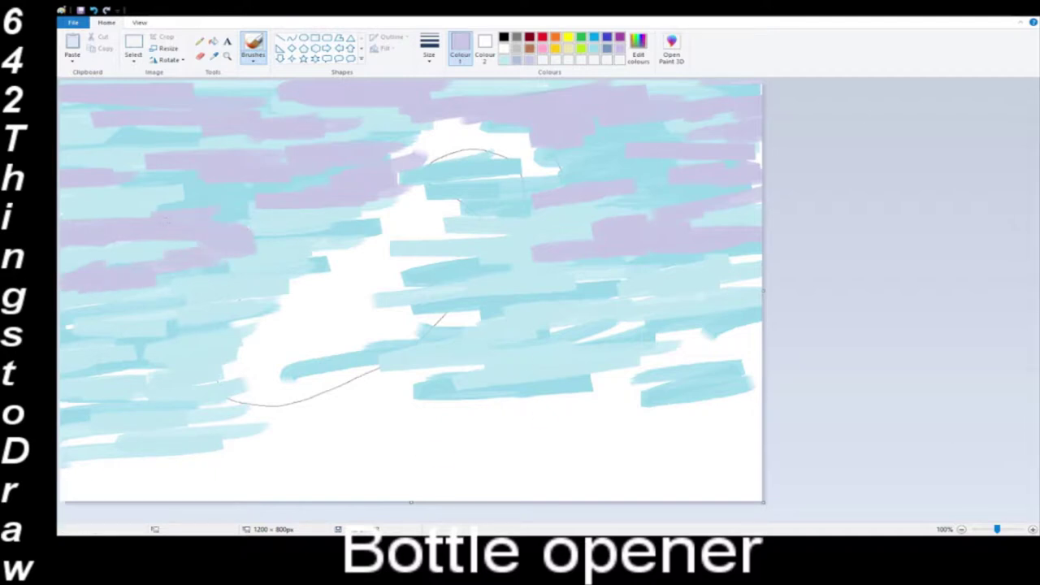
pyautogui.moveTo(509, 237)
pyautogui.mouseDown()
pyautogui.moveTo(473, 243)
pyautogui.moveTo(520, 236)
pyautogui.mouseUp()
pyautogui.moveTo(432, 157); pyautogui.dragTo(522, 164)
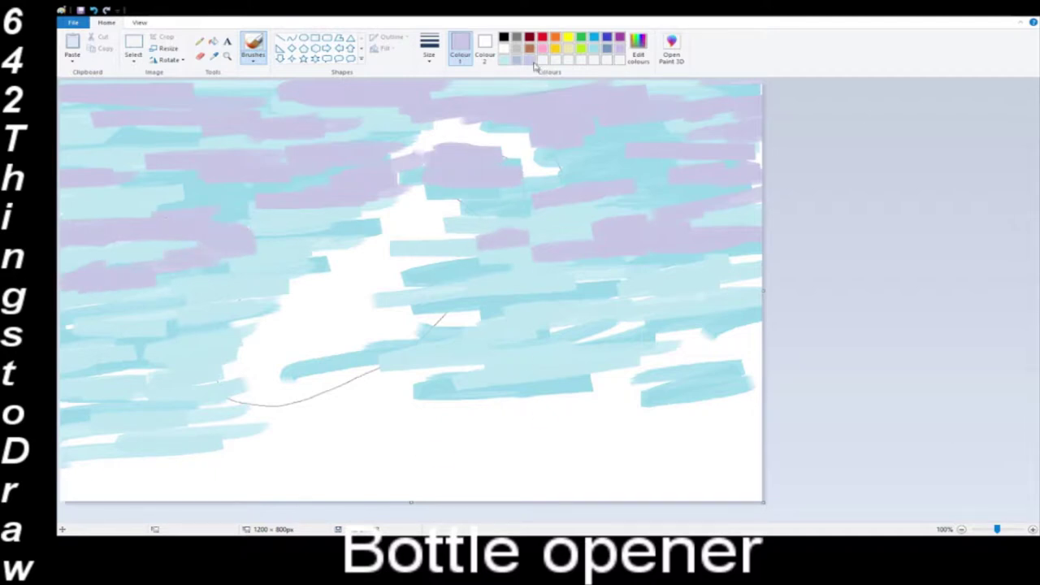
pyautogui.moveTo(499, 307); pyautogui.dragTo(345, 320)
pyautogui.moveTo(579, 327); pyautogui.dragTo(420, 332)
pyautogui.moveTo(175, 323); pyautogui.dragTo(190, 343)
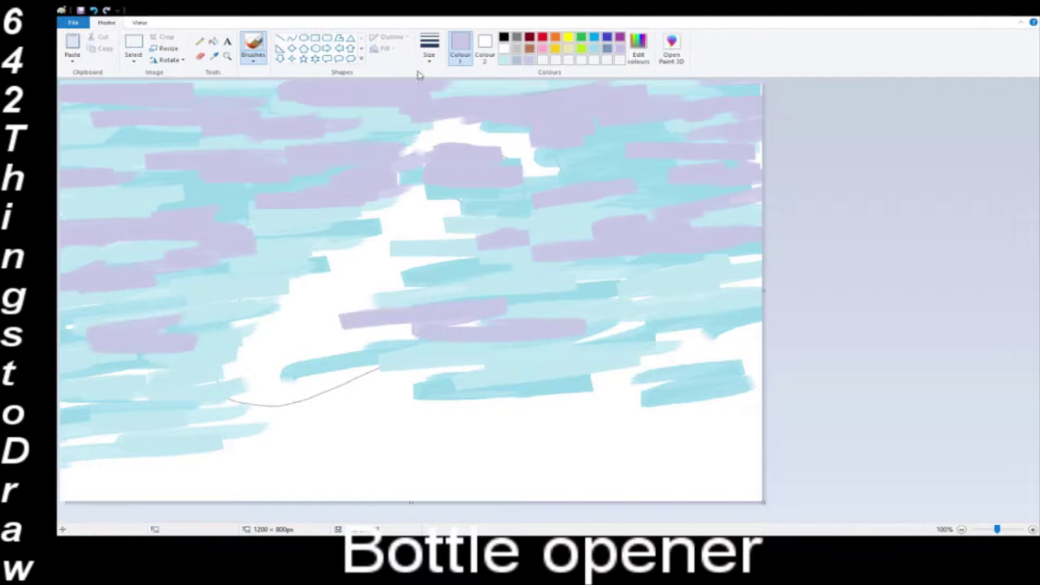
# - Switch to a thinner brush size and add narrow lavender streaks across the middle of the background on both sides of the handle
pyautogui.click(429, 50)
pyautogui.click(443, 101)
pyautogui.moveTo(662, 311); pyautogui.dragTo(558, 315)
pyautogui.moveTo(649, 285); pyautogui.dragTo(564, 289)
pyautogui.moveTo(256, 287); pyautogui.dragTo(112, 300)
pyautogui.moveTo(80, 327)
pyautogui.mouseDown()
pyautogui.moveTo(67, 328)
pyautogui.moveTo(64, 307)
pyautogui.mouseUp()
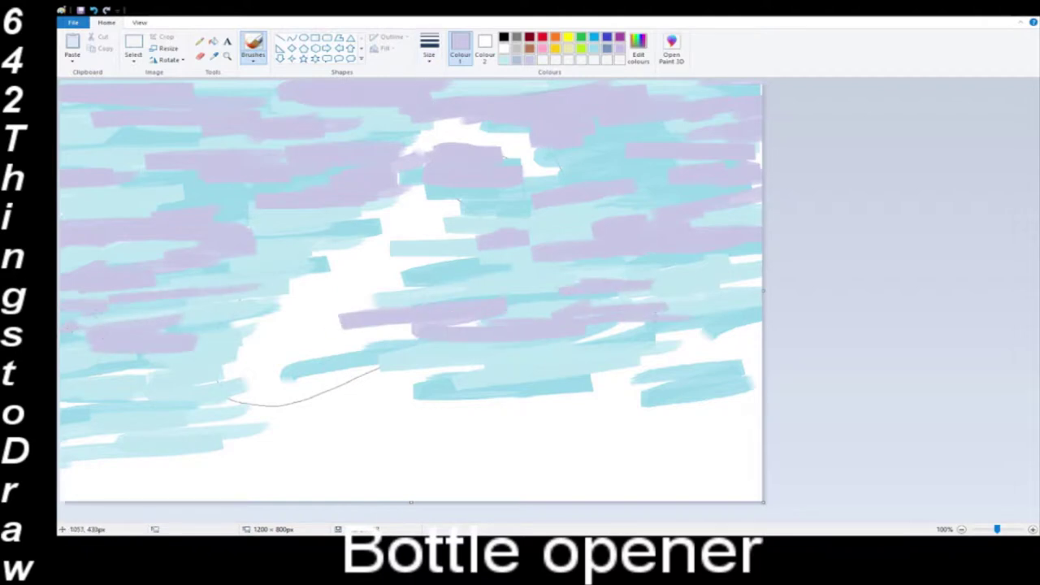
pyautogui.moveTo(758, 285); pyautogui.dragTo(689, 286)
pyautogui.moveTo(759, 261); pyautogui.dragTo(678, 263)
pyautogui.moveTo(683, 299); pyautogui.dragTo(616, 303)
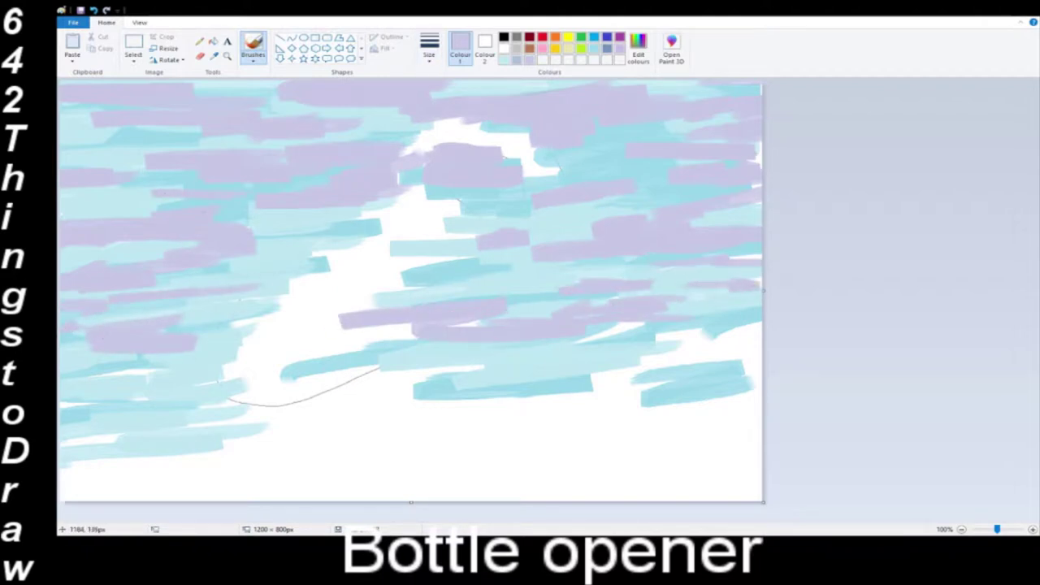
# - Paint long narrow lavender streaks across the lower part of the canvas, over and around the handle's end
pyautogui.moveTo(572, 410); pyautogui.dragTo(410, 435)
pyautogui.moveTo(671, 393); pyautogui.dragTo(447, 409)
pyautogui.moveTo(312, 416); pyautogui.dragTo(65, 426)
pyautogui.moveTo(457, 415); pyautogui.dragTo(290, 422)
pyautogui.moveTo(397, 403); pyautogui.dragTo(287, 411)
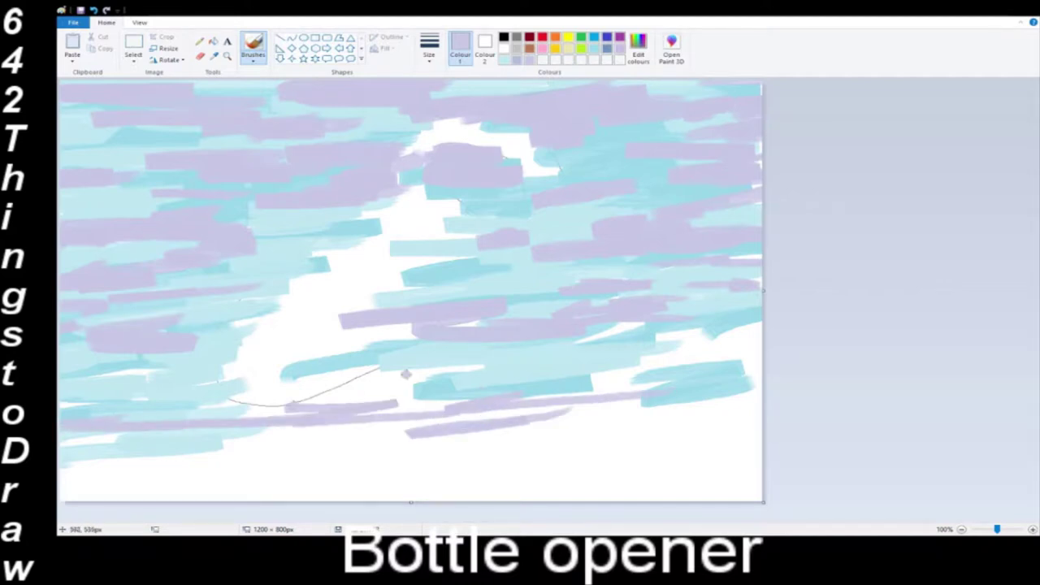
pyautogui.moveTo(404, 375); pyautogui.dragTo(262, 389)
pyautogui.moveTo(336, 399); pyautogui.dragTo(161, 405)
pyautogui.moveTo(63, 397)
pyautogui.mouseDown()
pyautogui.moveTo(226, 372)
pyautogui.moveTo(67, 374)
pyautogui.mouseUp()
pyautogui.moveTo(266, 385); pyautogui.dragTo(449, 372)
pyautogui.moveTo(560, 370); pyautogui.dragTo(740, 355)
# - Mix a slightly darker lavender, choose the thinnest brush size and add fine streaks to the lower-right background
pyautogui.click(639, 49)
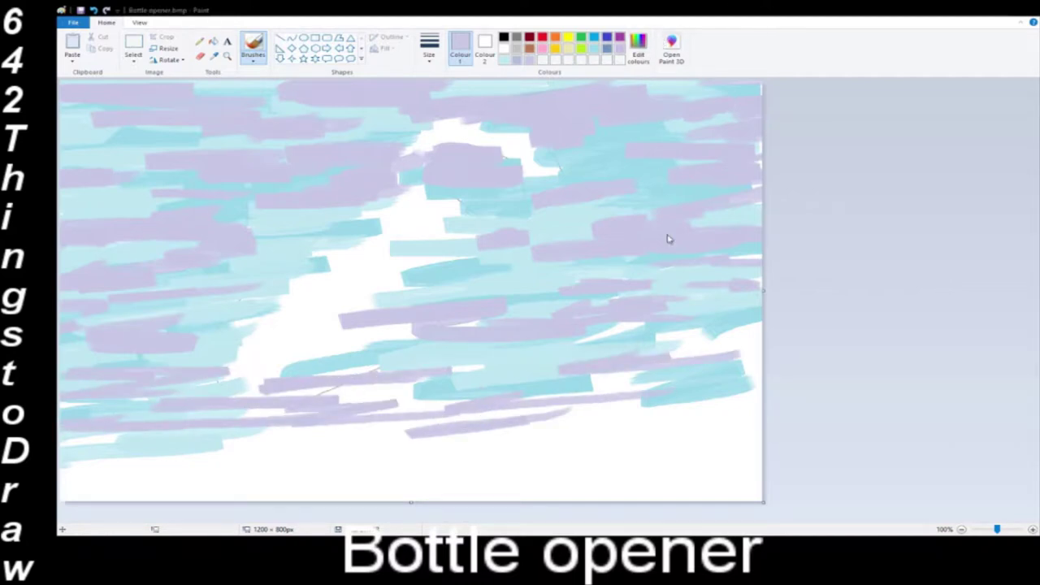
pyautogui.click(429, 352)
pyautogui.click(429, 49)
pyautogui.click(445, 74)
pyautogui.moveTo(591, 383); pyautogui.dragTo(659, 374)
pyautogui.moveTo(614, 352)
pyautogui.mouseDown()
pyautogui.moveTo(691, 330)
pyautogui.moveTo(743, 289)
pyautogui.mouseUp()
pyautogui.moveTo(597, 334); pyautogui.dragTo(644, 323)
# - Add fine darker lavender streaks along the background's lower edge and a curved one near the lower-right canvas edge
pyautogui.moveTo(176, 395); pyautogui.dragTo(256, 388)
pyautogui.moveTo(569, 411); pyautogui.dragTo(310, 454)
pyautogui.moveTo(436, 421); pyautogui.dragTo(292, 468)
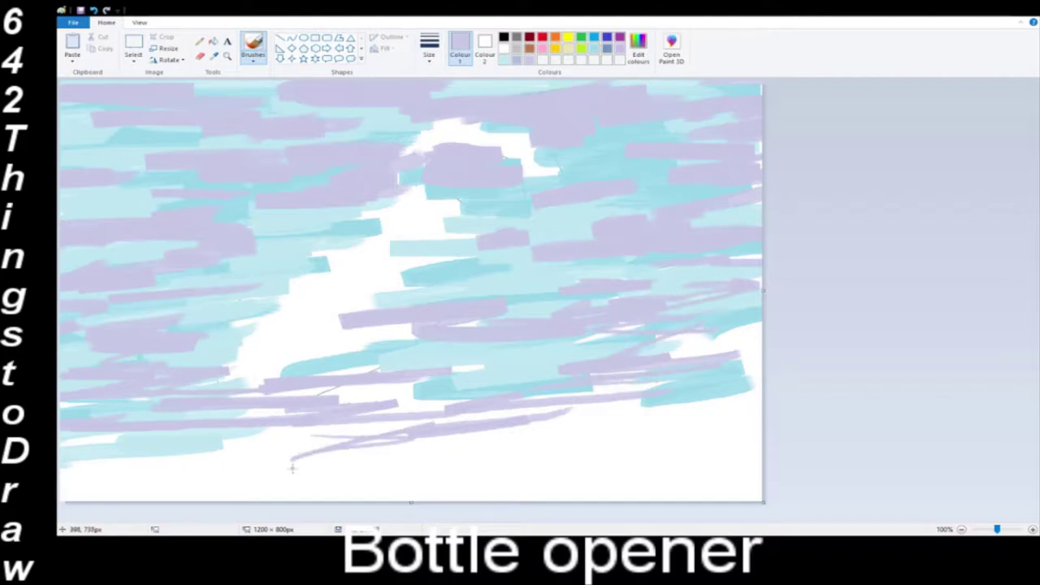
pyautogui.moveTo(504, 418); pyautogui.dragTo(679, 413)
pyautogui.moveTo(761, 335); pyautogui.dragTo(737, 359)
pyautogui.moveTo(660, 412); pyautogui.dragTo(285, 433)
# - Paint fine blue-grey streaks across the handle's lower end and in the upper-left and upper-right background
pyautogui.moveTo(509, 377)
pyautogui.mouseDown()
pyautogui.moveTo(343, 394)
pyautogui.moveTo(342, 402)
pyautogui.moveTo(174, 405)
pyautogui.mouseUp()
pyautogui.moveTo(228, 121)
pyautogui.mouseDown()
pyautogui.moveTo(180, 122)
pyautogui.moveTo(152, 184)
pyautogui.moveTo(297, 107)
pyautogui.mouseUp()
pyautogui.moveTo(667, 89)
pyautogui.mouseDown()
pyautogui.moveTo(461, 95)
pyautogui.moveTo(577, 84)
pyautogui.mouseUp()
pyautogui.moveTo(731, 120)
pyautogui.mouseDown()
pyautogui.moveTo(665, 128)
pyautogui.moveTo(678, 142)
pyautogui.mouseUp()
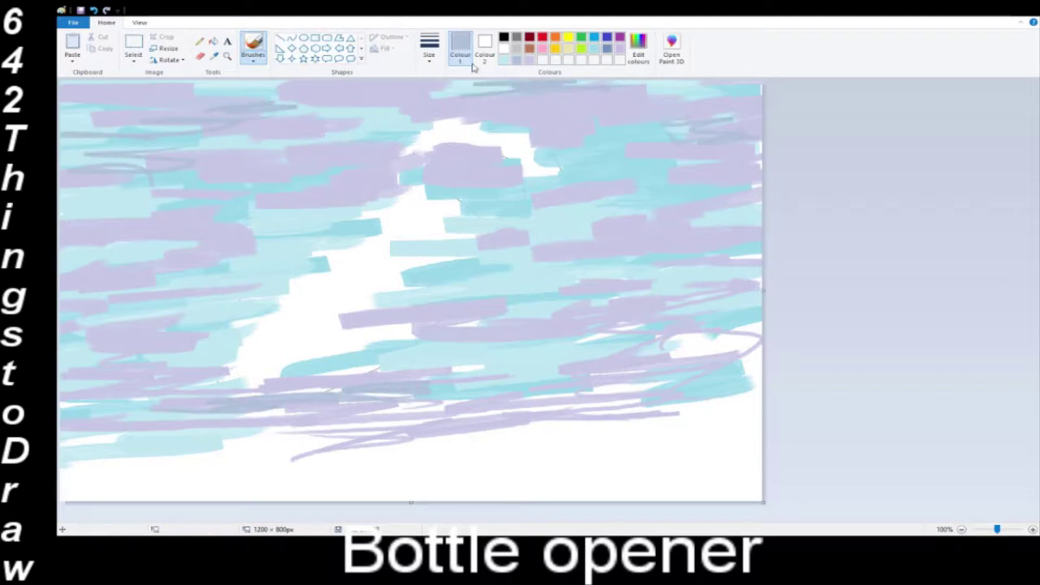
# - Paint a blue-grey patch down the background's upper-right edge with streaks extending inward
pyautogui.click(429, 50)
pyautogui.moveTo(757, 81); pyautogui.dragTo(756, 140)
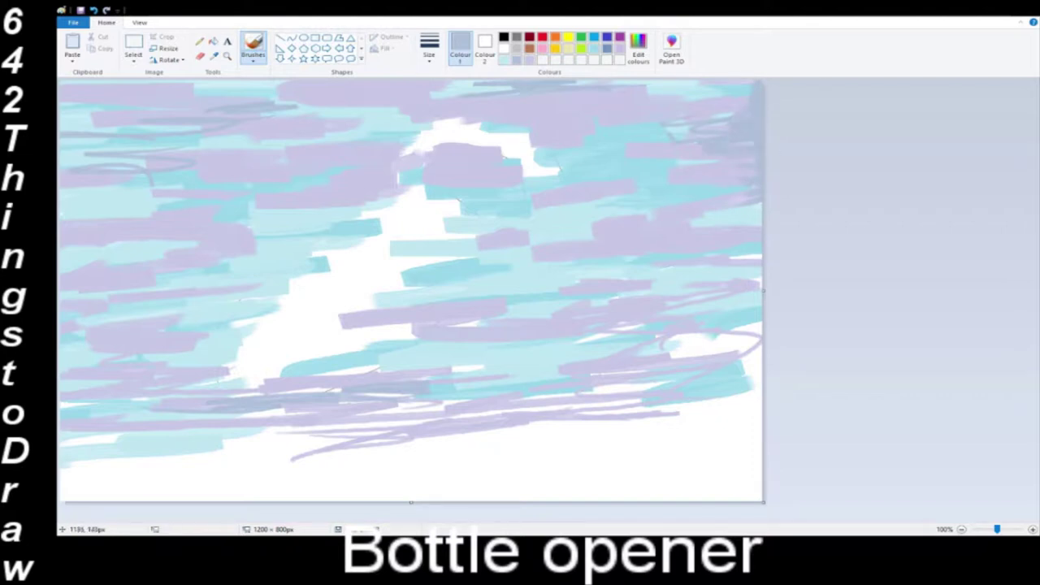
pyautogui.moveTo(752, 98); pyautogui.dragTo(649, 91)
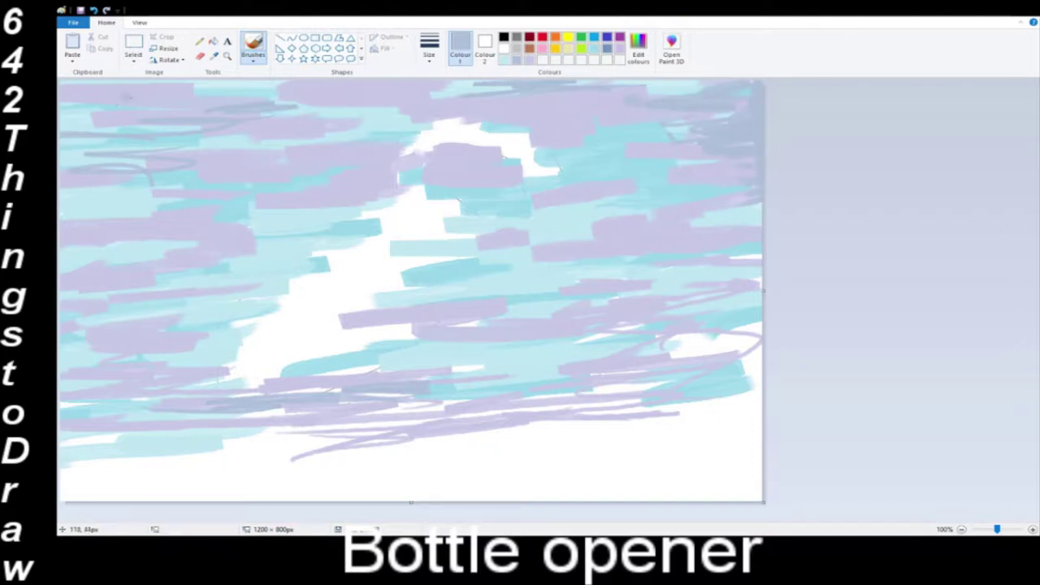
# - Layer turquoise strokes over the upper-right blue-grey patch and across the lavender areas on both sides of the opener
pyautogui.moveTo(703, 116)
pyautogui.mouseDown()
pyautogui.moveTo(740, 110)
pyautogui.moveTo(759, 120)
pyautogui.mouseUp()
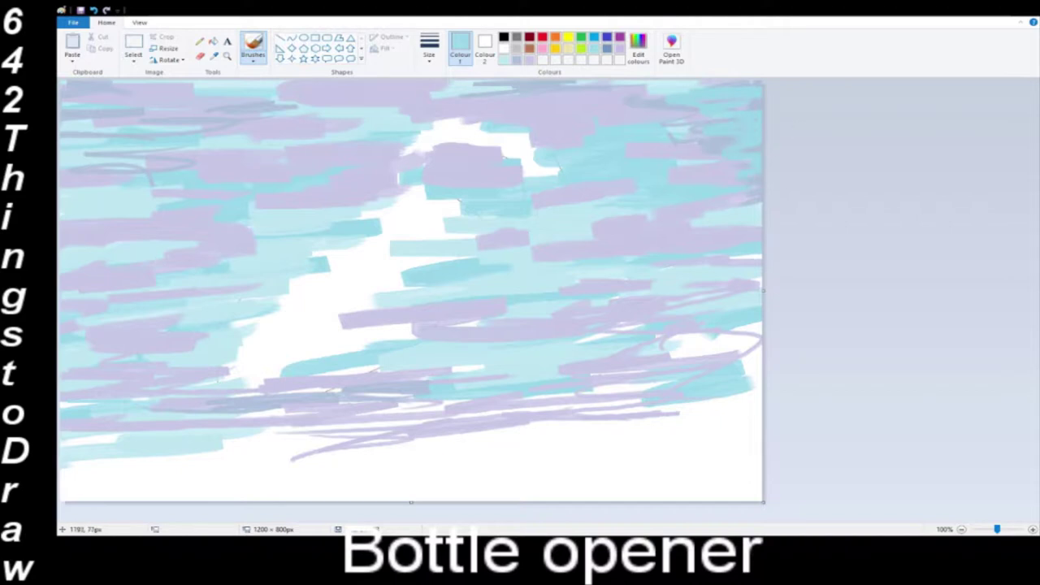
pyautogui.moveTo(62, 130)
pyautogui.mouseDown()
pyautogui.moveTo(277, 91)
pyautogui.moveTo(406, 130)
pyautogui.mouseUp()
pyautogui.moveTo(63, 215)
pyautogui.mouseDown()
pyautogui.moveTo(180, 200)
pyautogui.moveTo(357, 130)
pyautogui.moveTo(230, 208)
pyautogui.moveTo(59, 200)
pyautogui.moveTo(374, 218)
pyautogui.mouseUp()
pyautogui.moveTo(471, 236)
pyautogui.mouseDown()
pyautogui.moveTo(654, 225)
pyautogui.moveTo(592, 203)
pyautogui.mouseUp()
pyautogui.moveTo(669, 255); pyautogui.dragTo(523, 370)
pyautogui.moveTo(161, 358); pyautogui.dragTo(58, 262)
pyautogui.moveTo(487, 350); pyautogui.dragTo(633, 330)
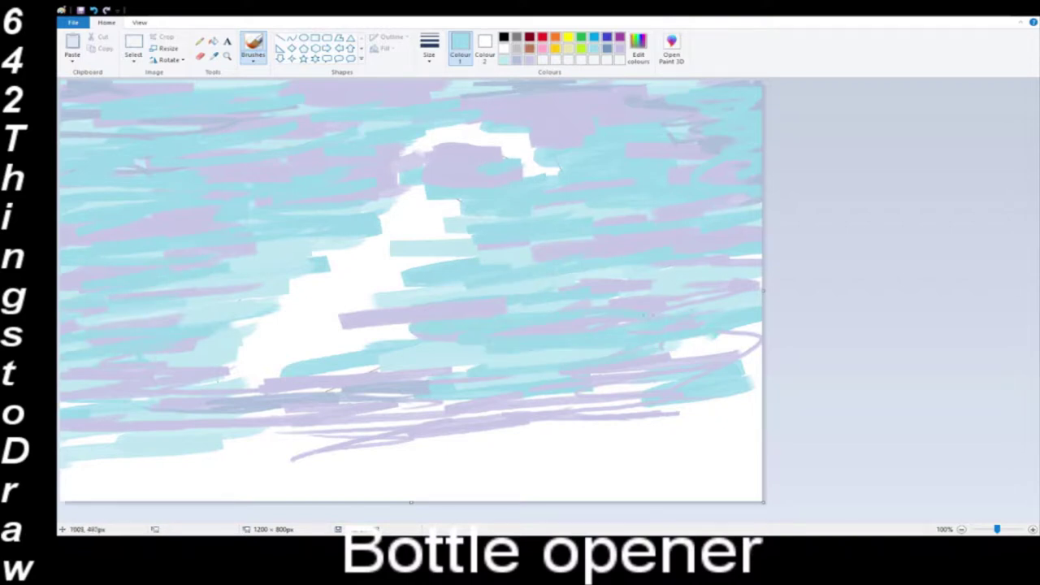
pyautogui.moveTo(761, 326); pyautogui.dragTo(660, 356)
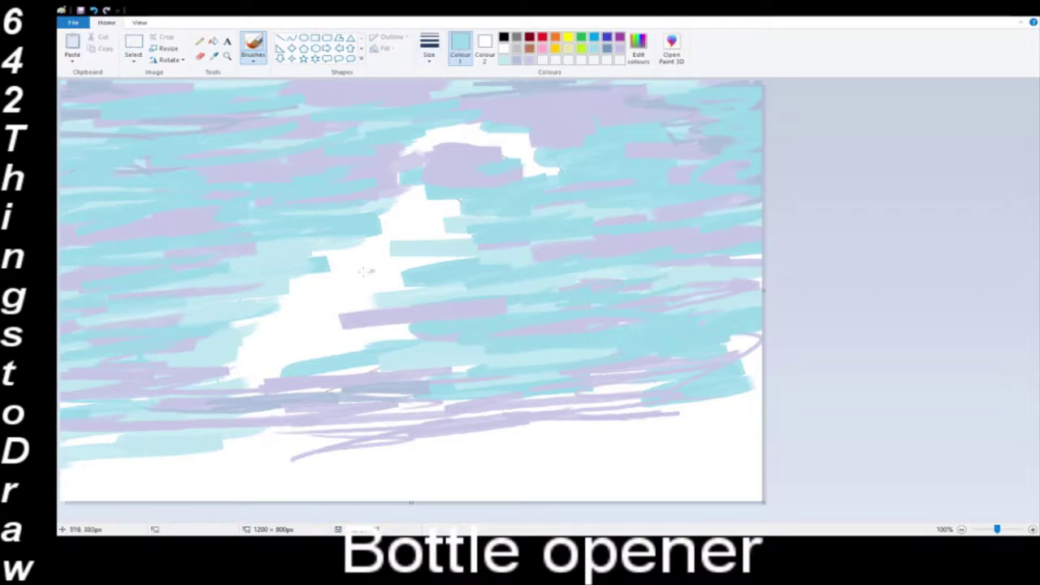
pyautogui.moveTo(309, 270); pyautogui.dragTo(162, 283)
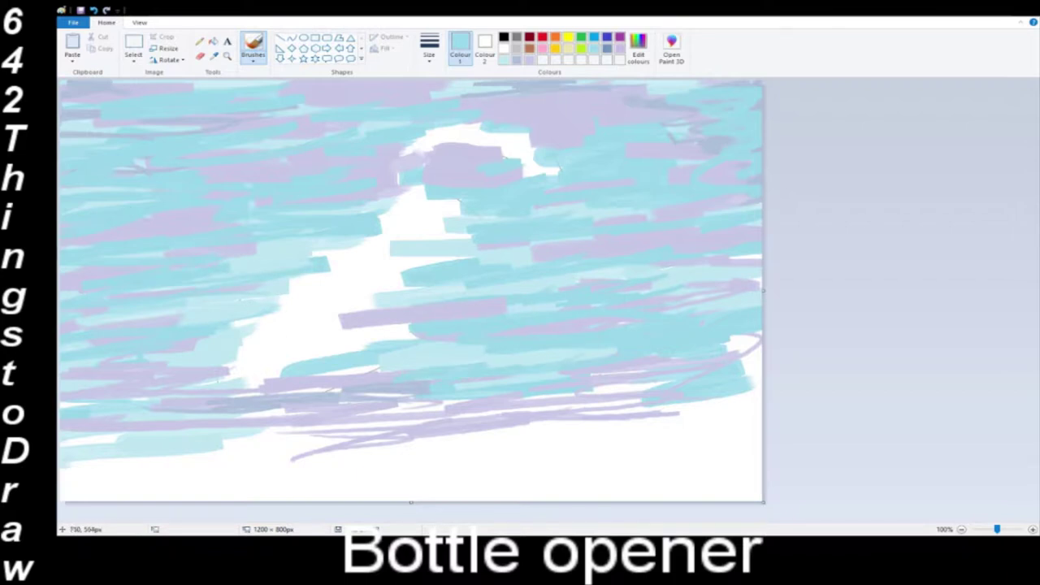
# - Add pale turquoise streaks to the lower-right background and a curved one left of the handle
pyautogui.moveTo(572, 403); pyautogui.dragTo(759, 382)
pyautogui.moveTo(714, 317); pyautogui.dragTo(568, 342)
pyautogui.moveTo(504, 332); pyautogui.dragTo(656, 312)
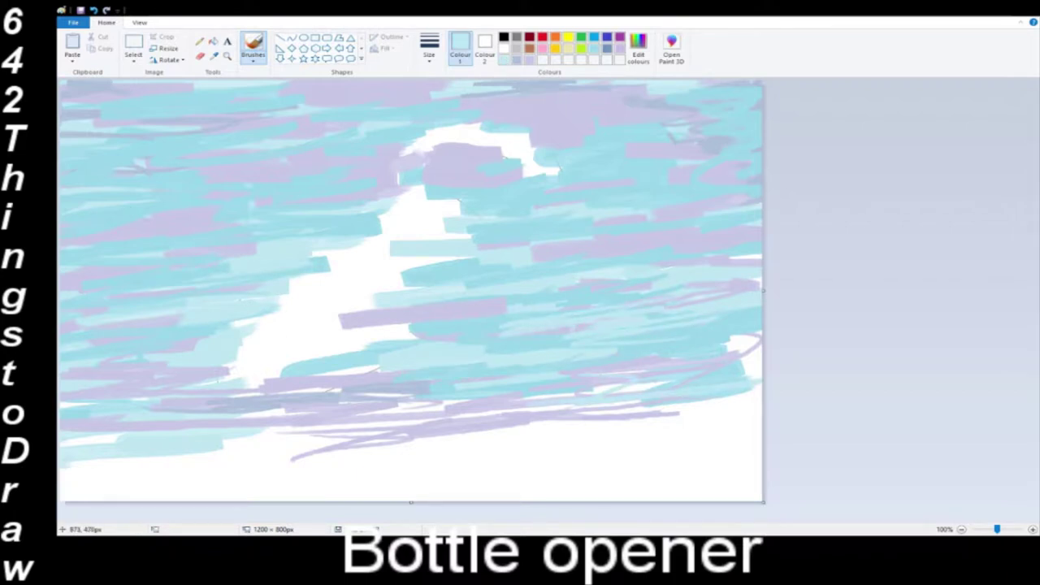
pyautogui.moveTo(251, 212); pyautogui.dragTo(304, 233)
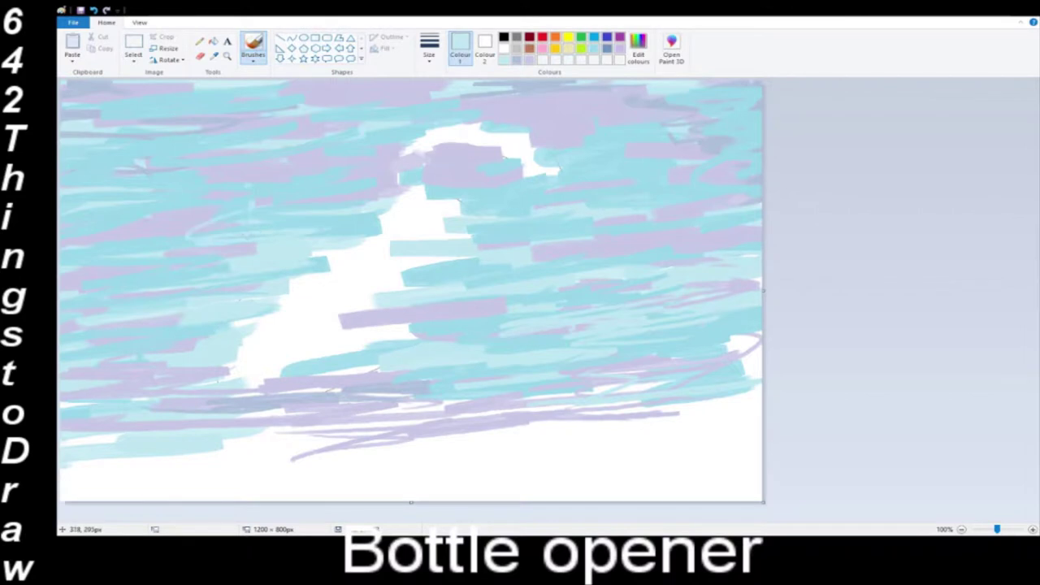
# - Paint long thin pale turquoise streaks over the lavender lines beneath the handle's lower end
pyautogui.moveTo(347, 464)
pyautogui.mouseDown()
pyautogui.moveTo(391, 437)
pyautogui.moveTo(614, 410)
pyautogui.moveTo(642, 422)
pyautogui.mouseUp()
pyautogui.moveTo(390, 424)
pyautogui.mouseDown()
pyautogui.moveTo(162, 408)
pyautogui.moveTo(406, 393)
pyautogui.moveTo(309, 376)
pyautogui.moveTo(66, 394)
pyautogui.mouseUp()
pyautogui.moveTo(91, 410); pyautogui.dragTo(63, 414)
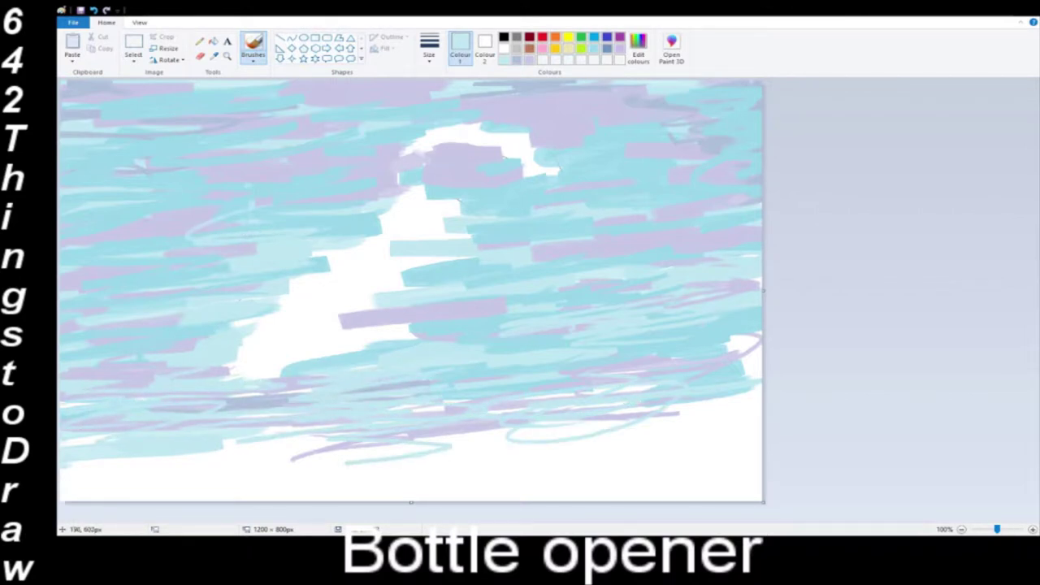
pyautogui.moveTo(704, 432); pyautogui.dragTo(546, 422)
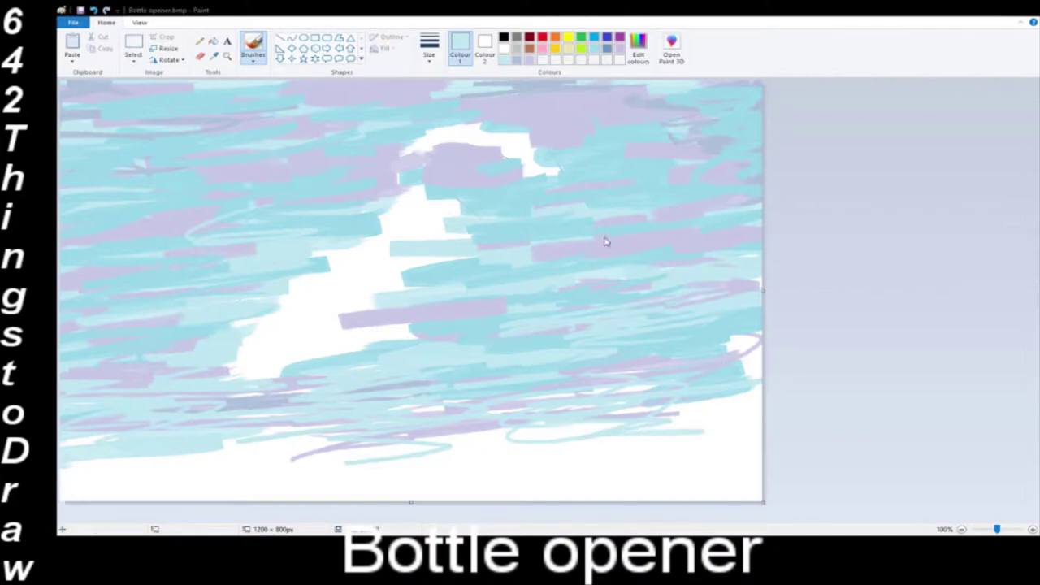
# - Cover the white band along the canvas's lower edge and lower-right area with pale mint strokes
pyautogui.moveTo(576, 421)
pyautogui.mouseDown()
pyautogui.moveTo(723, 393)
pyautogui.moveTo(779, 335)
pyautogui.mouseUp()
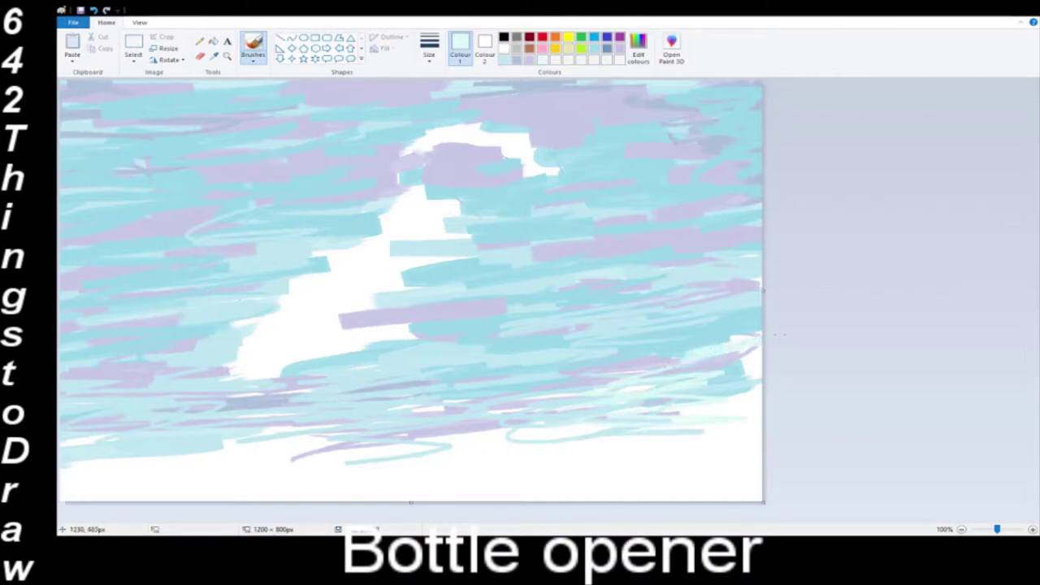
pyautogui.moveTo(211, 449)
pyautogui.mouseDown()
pyautogui.moveTo(73, 439)
pyautogui.moveTo(496, 439)
pyautogui.moveTo(244, 484)
pyautogui.moveTo(68, 499)
pyautogui.mouseUp()
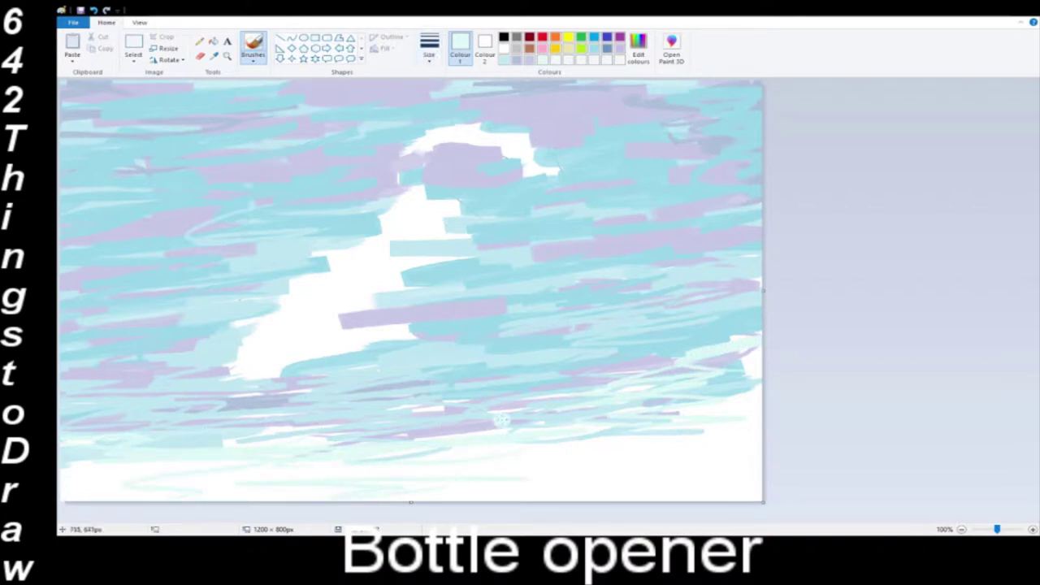
pyautogui.moveTo(502, 421)
pyautogui.mouseDown()
pyautogui.moveTo(740, 402)
pyautogui.moveTo(756, 366)
pyautogui.moveTo(731, 390)
pyautogui.moveTo(734, 405)
pyautogui.mouseUp()
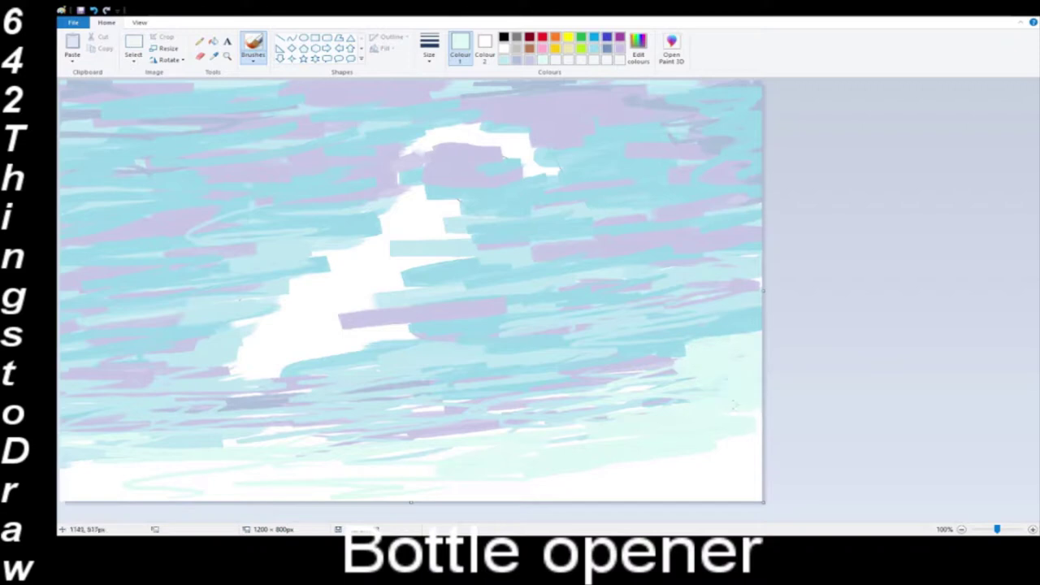
pyautogui.moveTo(446, 418)
pyautogui.mouseDown()
pyautogui.moveTo(280, 426)
pyautogui.moveTo(73, 460)
pyautogui.moveTo(264, 469)
pyautogui.mouseUp()
pyautogui.moveTo(569, 440)
pyautogui.mouseDown()
pyautogui.moveTo(634, 465)
pyautogui.moveTo(398, 465)
pyautogui.mouseUp()
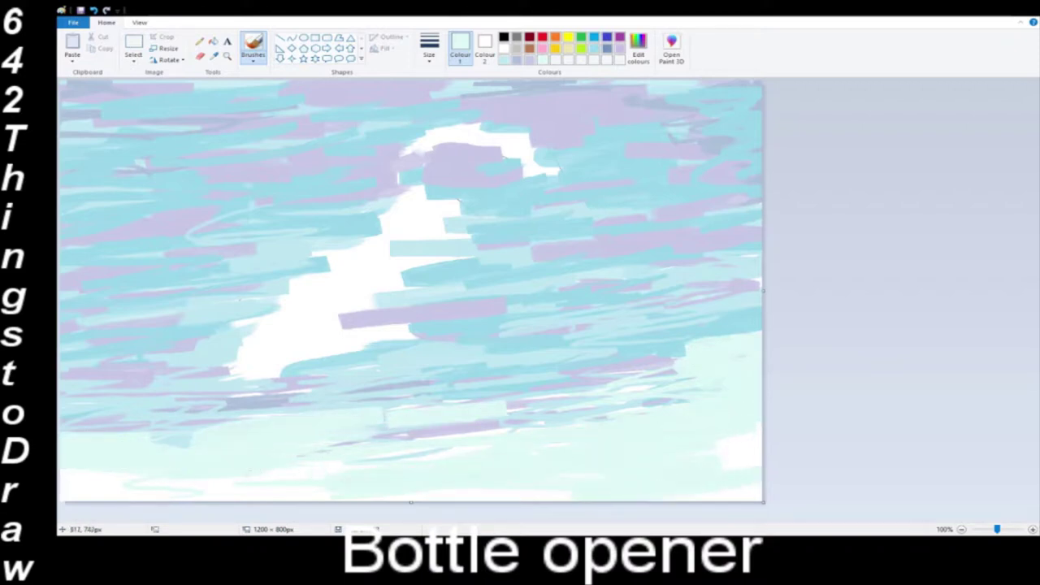
pyautogui.moveTo(250, 472)
pyautogui.mouseDown()
pyautogui.moveTo(268, 489)
pyautogui.moveTo(181, 493)
pyautogui.mouseUp()
# - Change the brush size and paint lavender streaks across the mint band at the canvas's lower edge
pyautogui.click(429, 49)
pyautogui.click(441, 92)
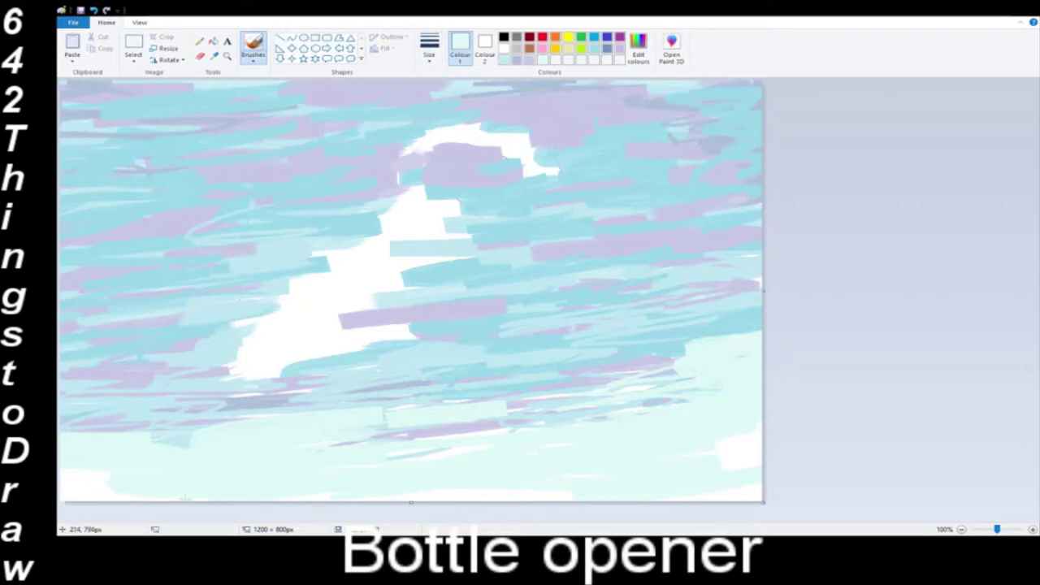
pyautogui.click(530, 60)
pyautogui.moveTo(630, 395)
pyautogui.mouseDown()
pyautogui.moveTo(186, 465)
pyautogui.moveTo(60, 448)
pyautogui.mouseUp()
pyautogui.moveTo(71, 478); pyautogui.dragTo(195, 488)
# - Switch to pale turquoise and paint streaks along the lower edge and over the lower-right mint area
pyautogui.click(503, 61)
pyautogui.moveTo(569, 461)
pyautogui.mouseDown()
pyautogui.moveTo(459, 466)
pyautogui.moveTo(172, 444)
pyautogui.moveTo(332, 428)
pyautogui.moveTo(177, 484)
pyautogui.moveTo(68, 495)
pyautogui.mouseUp()
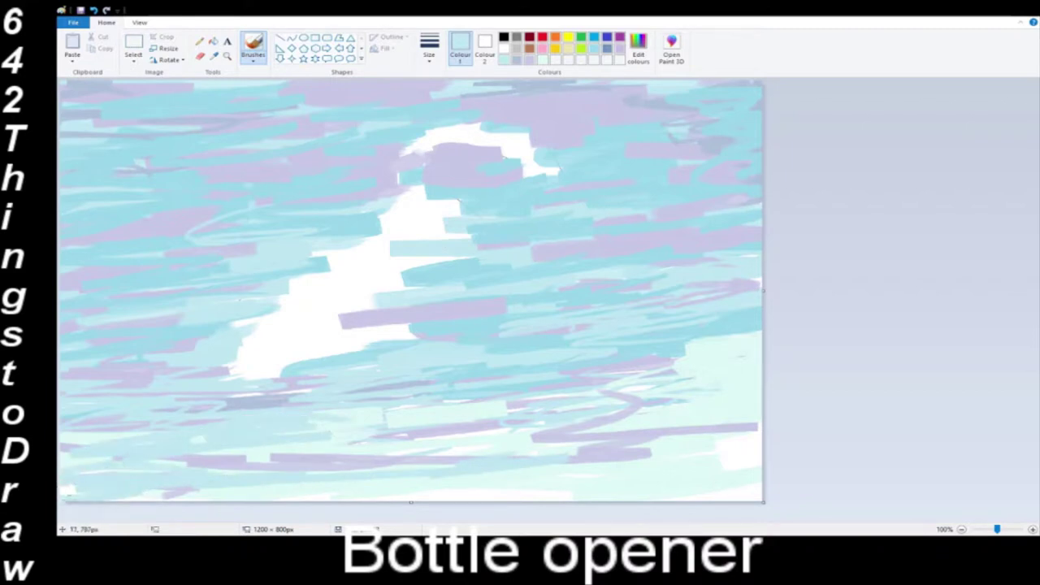
pyautogui.moveTo(324, 490)
pyautogui.mouseDown()
pyautogui.moveTo(521, 495)
pyautogui.moveTo(232, 494)
pyautogui.mouseUp()
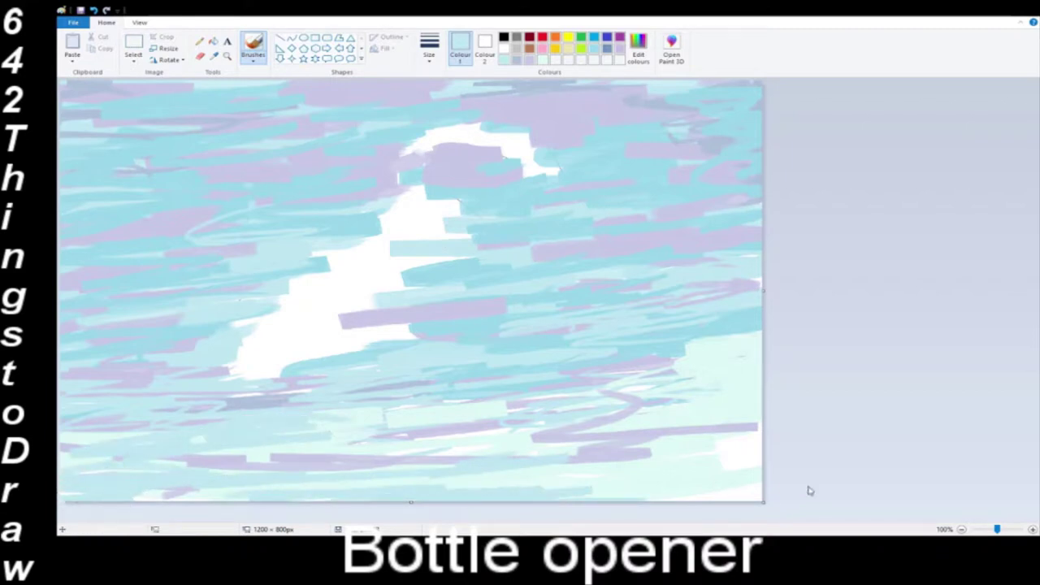
pyautogui.moveTo(673, 450)
pyautogui.mouseDown()
pyautogui.moveTo(718, 441)
pyautogui.moveTo(646, 475)
pyautogui.mouseUp()
pyautogui.moveTo(673, 403); pyautogui.dragTo(758, 382)
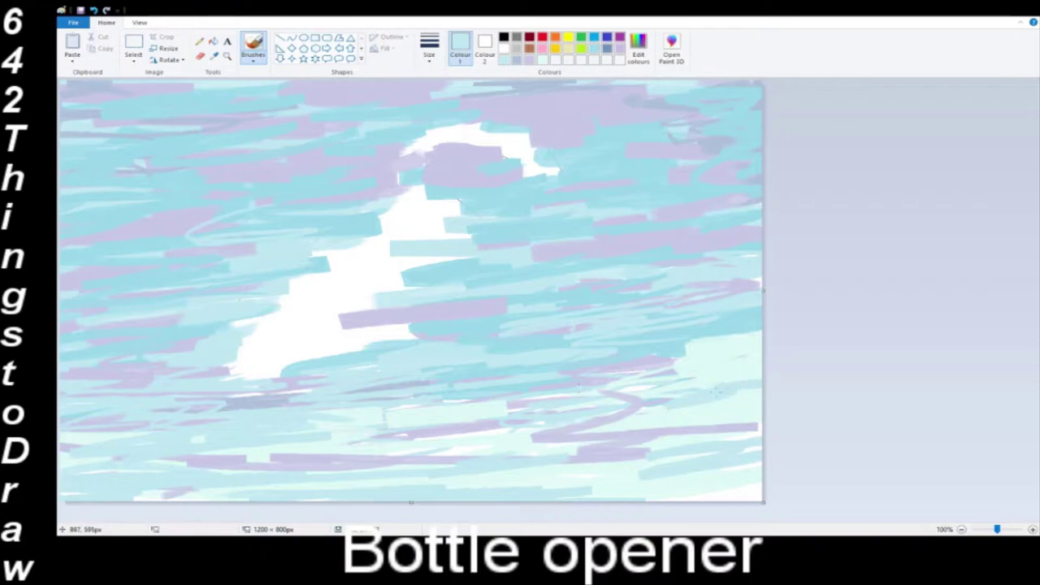
# - Add further pale turquoise strokes to the lower-right corner and the mint area beneath the opener
pyautogui.moveTo(660, 371)
pyautogui.mouseDown()
pyautogui.moveTo(757, 357)
pyautogui.moveTo(759, 336)
pyautogui.mouseUp()
pyautogui.moveTo(622, 457); pyautogui.dragTo(757, 468)
pyautogui.moveTo(681, 484); pyautogui.dragTo(617, 497)
pyautogui.moveTo(616, 497)
pyautogui.mouseDown()
pyautogui.moveTo(727, 501)
pyautogui.moveTo(761, 479)
pyautogui.mouseUp()
pyautogui.moveTo(532, 431); pyautogui.dragTo(435, 431)
pyautogui.moveTo(434, 431); pyautogui.dragTo(517, 406)
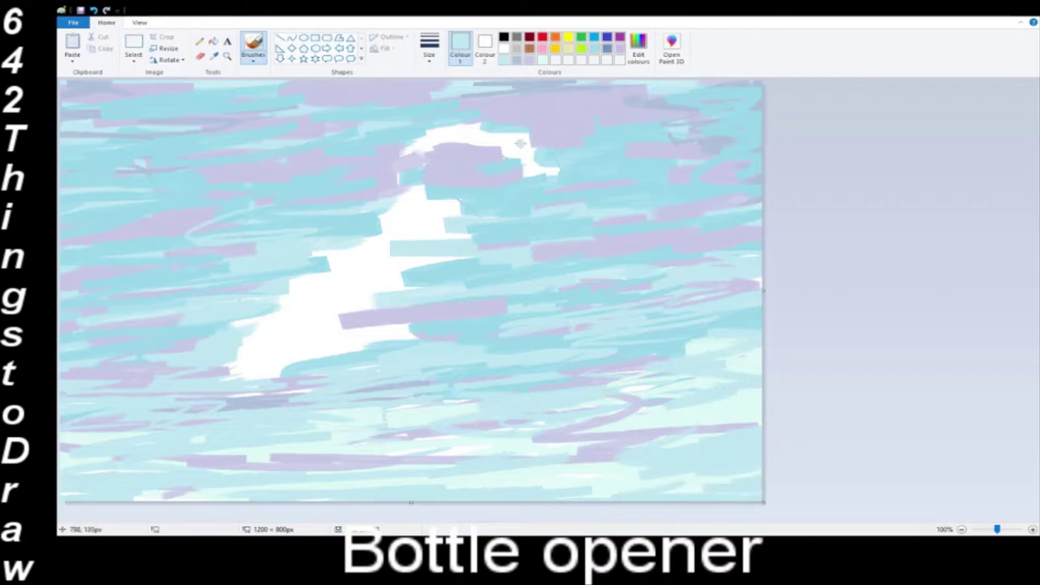
# - Paint blue-grey streaks in the lower-right and lower-left corners of the background
pyautogui.moveTo(584, 462); pyautogui.dragTo(748, 452)
pyautogui.moveTo(660, 426); pyautogui.dragTo(741, 414)
pyautogui.moveTo(597, 473); pyautogui.dragTo(749, 493)
pyautogui.moveTo(507, 480)
pyautogui.mouseDown()
pyautogui.moveTo(169, 473)
pyautogui.moveTo(62, 439)
pyautogui.mouseUp()
pyautogui.moveTo(63, 470); pyautogui.dragTo(121, 493)
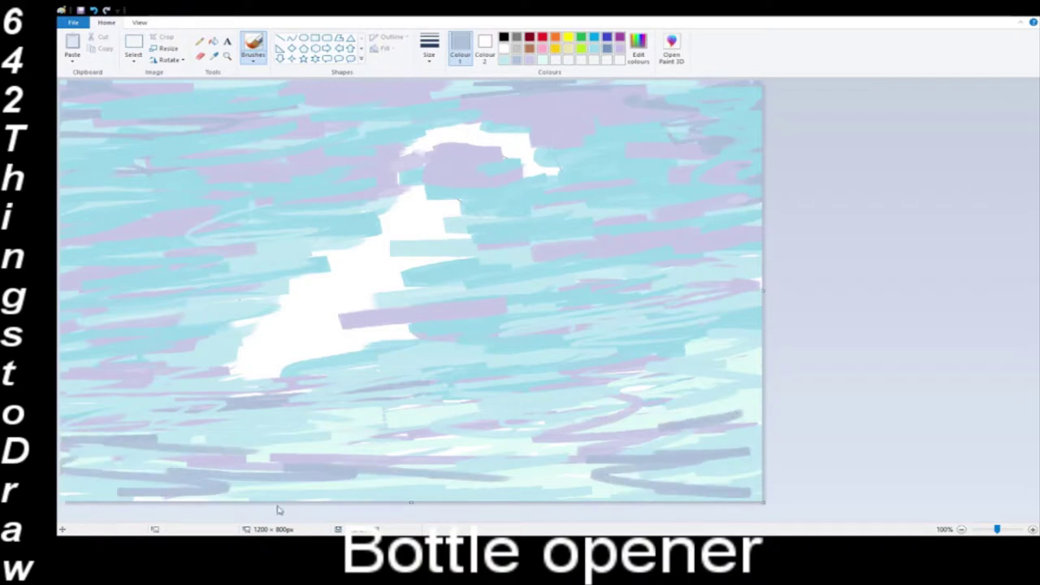
# - Add more blue-grey streaks along the canvas's bottom edge and across the lower middle of the background
pyautogui.moveTo(302, 498); pyautogui.dragTo(398, 497)
pyautogui.moveTo(468, 493); pyautogui.dragTo(556, 491)
pyautogui.moveTo(591, 460); pyautogui.dragTo(598, 477)
pyautogui.moveTo(590, 434); pyautogui.dragTo(481, 435)
pyautogui.moveTo(561, 422); pyautogui.dragTo(364, 426)
# - Switch to pale mint and paint strokes over the streaks in the lower-right background
pyautogui.click(543, 60)
pyautogui.moveTo(567, 452); pyautogui.dragTo(621, 448)
pyautogui.moveTo(515, 459); pyautogui.dragTo(706, 452)
pyautogui.moveTo(694, 459); pyautogui.dragTo(655, 464)
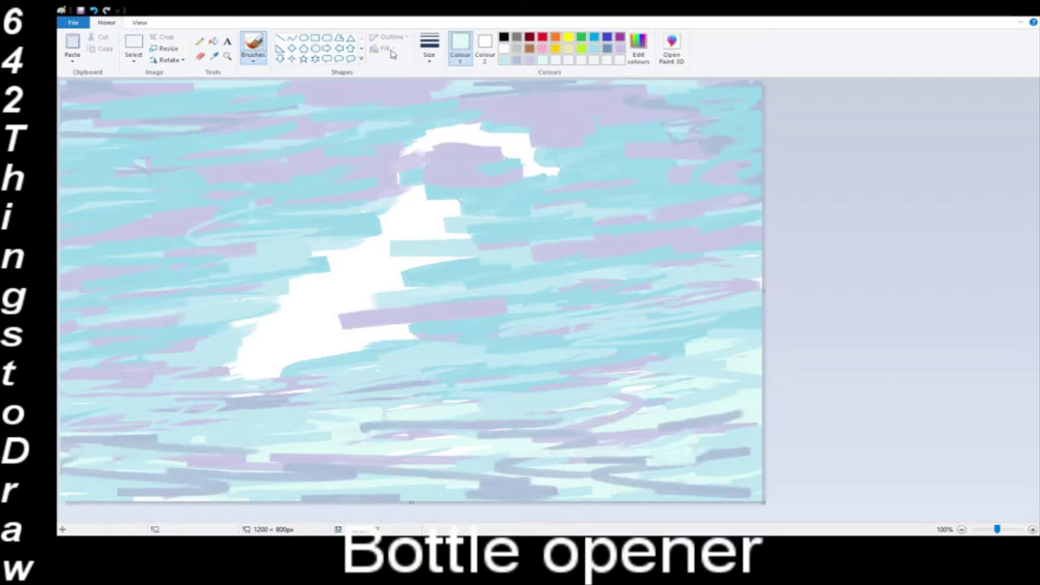
# - Change the brush size and add thin mint streaks along the lower background and zigzags on both sides of the handle
pyautogui.click(429, 51)
pyautogui.moveTo(535, 468); pyautogui.dragTo(359, 472)
pyautogui.moveTo(344, 457); pyautogui.dragTo(93, 454)
pyautogui.moveTo(188, 440); pyautogui.dragTo(68, 441)
pyautogui.moveTo(216, 420); pyautogui.dragTo(63, 430)
pyautogui.moveTo(229, 485)
pyautogui.mouseDown()
pyautogui.moveTo(137, 487)
pyautogui.moveTo(235, 481)
pyautogui.mouseUp()
pyautogui.moveTo(198, 473); pyautogui.dragTo(62, 489)
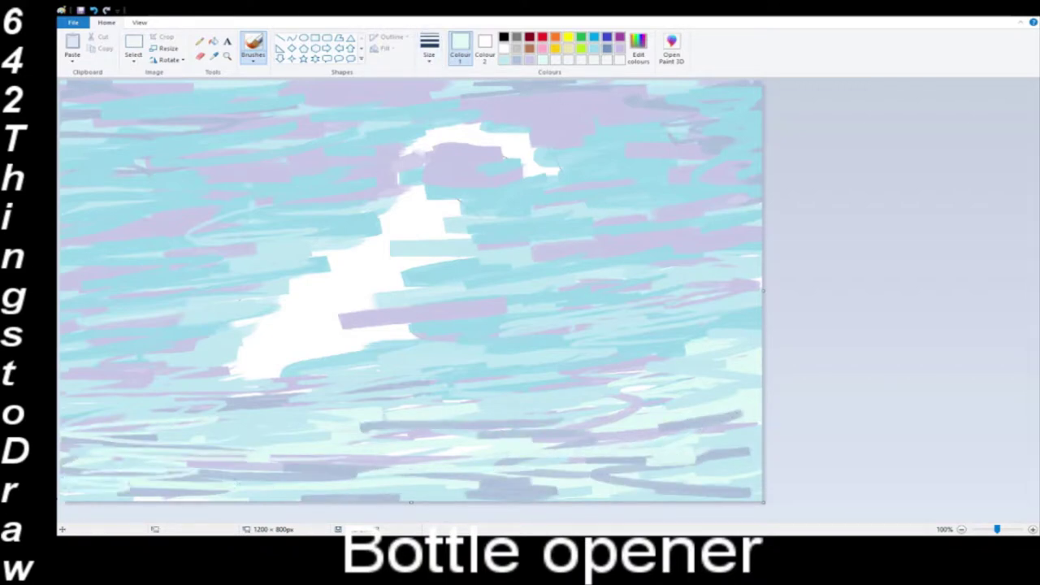
pyautogui.moveTo(431, 497)
pyautogui.mouseDown()
pyautogui.moveTo(601, 489)
pyautogui.moveTo(732, 427)
pyautogui.moveTo(715, 362)
pyautogui.moveTo(602, 236)
pyautogui.moveTo(137, 340)
pyautogui.moveTo(277, 276)
pyautogui.moveTo(65, 203)
pyautogui.moveTo(283, 213)
pyautogui.moveTo(283, 228)
pyautogui.mouseUp()
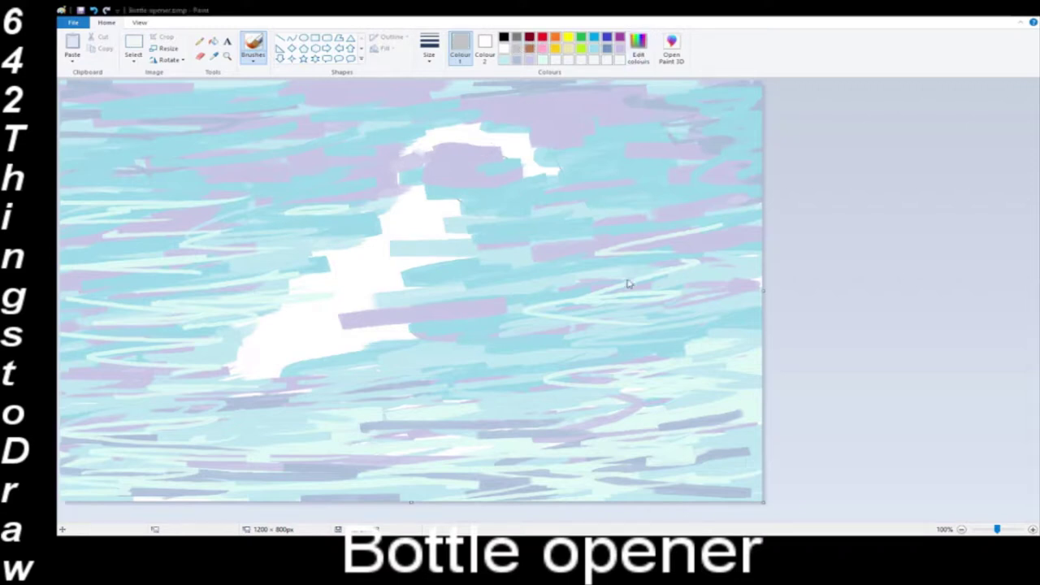
# - Mix a pale pinkish beige, change the brush size and paint the opener's ring-shaped head and its whole handle
pyautogui.click(448, 356)
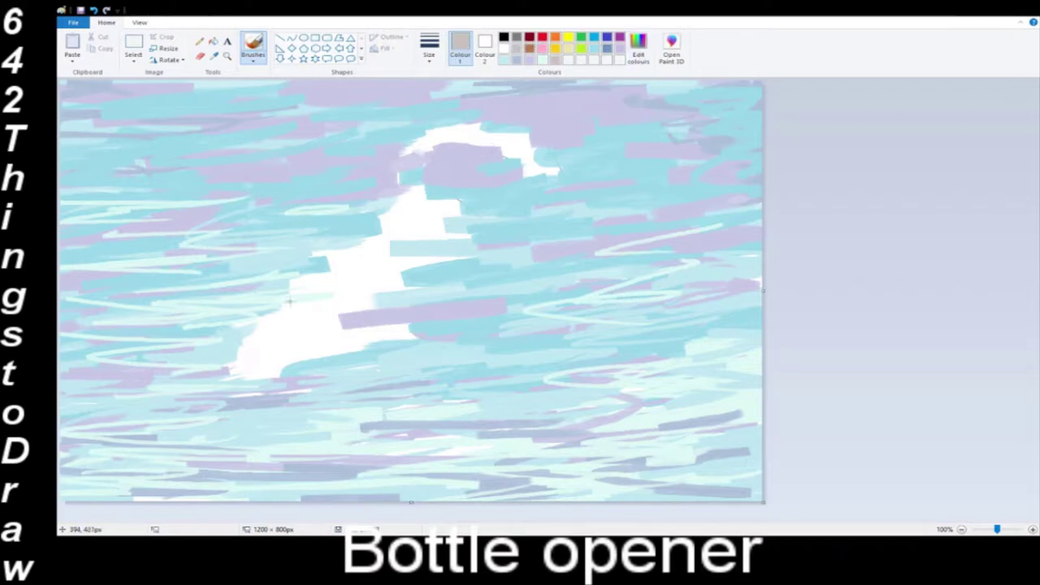
pyautogui.click(429, 49)
pyautogui.click(446, 154)
pyautogui.moveTo(405, 153)
pyautogui.mouseDown()
pyautogui.moveTo(502, 141)
pyautogui.moveTo(520, 175)
pyautogui.moveTo(402, 191)
pyautogui.moveTo(412, 150)
pyautogui.mouseUp()
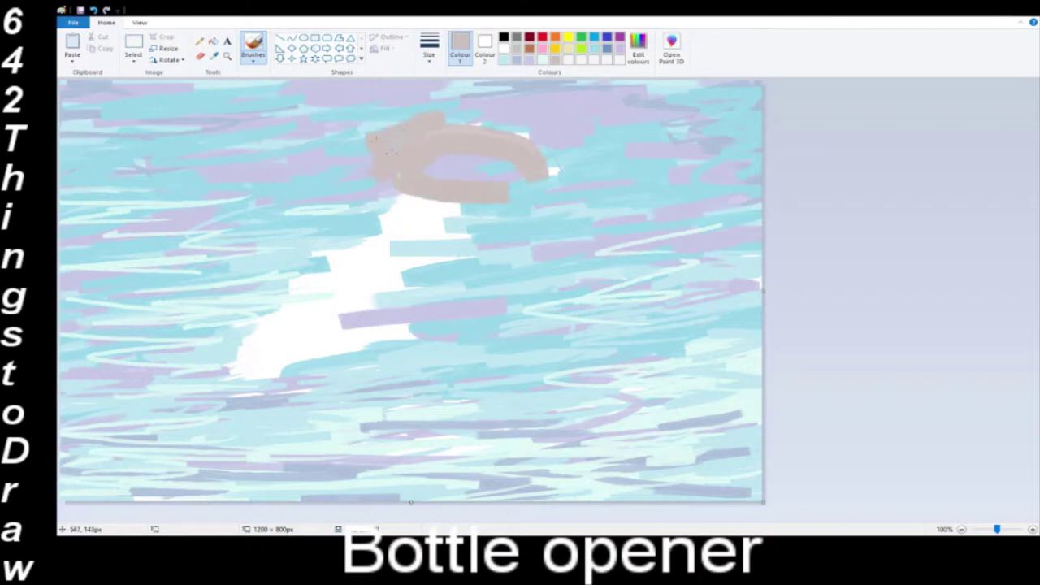
pyautogui.moveTo(398, 176)
pyautogui.mouseDown()
pyautogui.moveTo(452, 122)
pyautogui.moveTo(524, 129)
pyautogui.moveTo(547, 177)
pyautogui.moveTo(524, 197)
pyautogui.moveTo(325, 252)
pyautogui.moveTo(269, 284)
pyautogui.moveTo(291, 325)
pyautogui.moveTo(362, 382)
pyautogui.moveTo(471, 292)
pyautogui.moveTo(422, 268)
pyautogui.moveTo(296, 308)
pyautogui.mouseUp()
pyautogui.moveTo(375, 274)
pyautogui.mouseDown()
pyautogui.moveTo(325, 342)
pyautogui.moveTo(257, 362)
pyautogui.mouseUp()
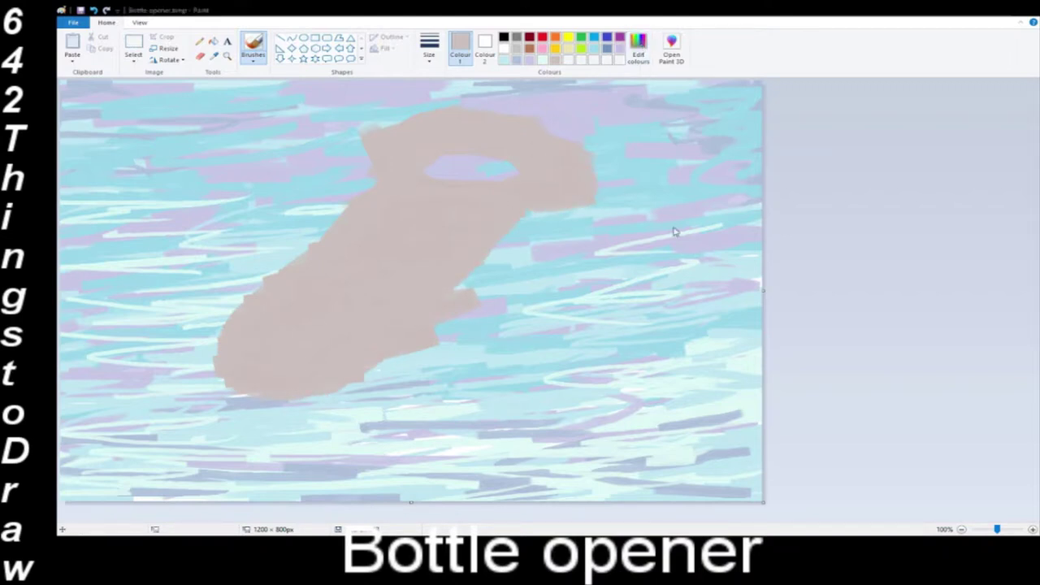
# - Mix a darker pinkish brown and shade the rounded lower end of the handle
pyautogui.click(450, 343)
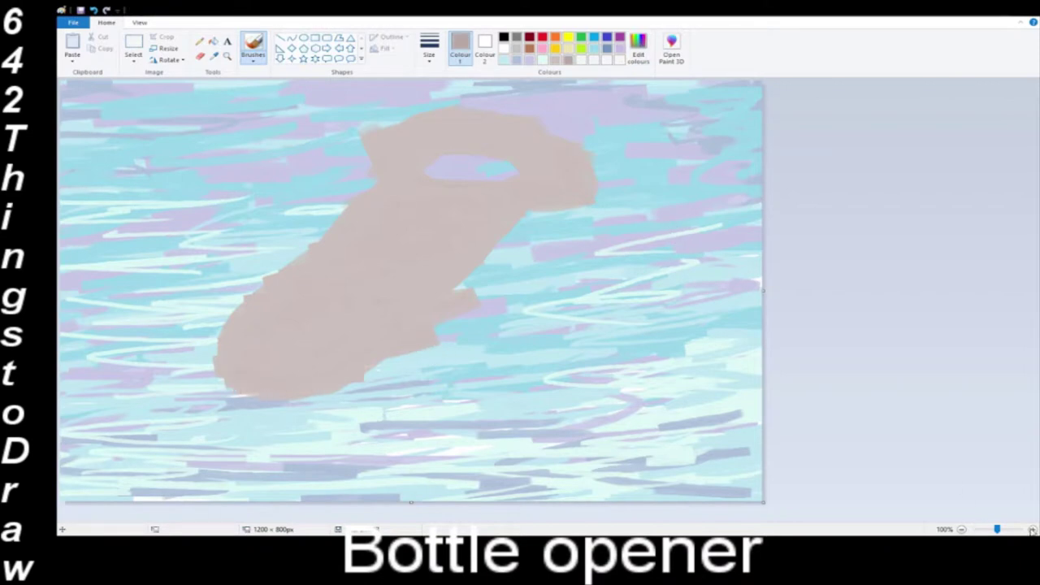
pyautogui.click(1033, 530)
pyautogui.click(1033, 530)
pyautogui.scroll(-6, 614, 258)
pyautogui.moveTo(544, 241)
pyautogui.mouseDown()
pyautogui.moveTo(918, 272)
pyautogui.moveTo(996, 215)
pyautogui.mouseUp()
pyautogui.moveTo(561, 292); pyautogui.dragTo(592, 165)
# - Shade the handle's right edge upwards in the darker pinkish brown
pyautogui.moveTo(487, 518)
pyautogui.mouseDown()
pyautogui.moveTo(593, 509)
pyautogui.moveTo(654, 518)
pyautogui.mouseUp()
pyautogui.scroll(3, 681, 421)
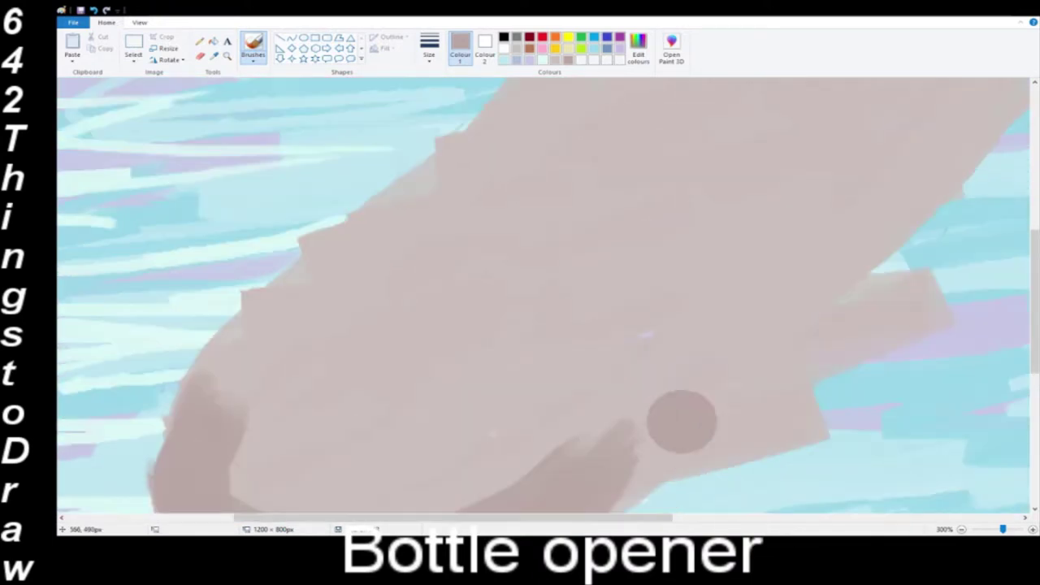
pyautogui.moveTo(930, 138)
pyautogui.mouseDown()
pyautogui.moveTo(585, 463)
pyautogui.moveTo(902, 163)
pyautogui.mouseUp()
pyautogui.scroll(1, 797, 382)
pyautogui.moveTo(636, 518); pyautogui.dragTo(771, 517)
# - Shade the underside and right outer curve of the opener's head in pinkish brown, switching to another brush size
pyautogui.scroll(1, 768, 371)
pyautogui.moveTo(793, 232)
pyautogui.mouseDown()
pyautogui.moveTo(750, 265)
pyautogui.moveTo(793, 227)
pyautogui.moveTo(968, 214)
pyautogui.mouseUp()
pyautogui.scroll(1, 863, 223)
pyautogui.moveTo(953, 254); pyautogui.dragTo(970, 299)
pyautogui.click(431, 51)
pyautogui.click(434, 96)
pyautogui.moveTo(863, 139)
pyautogui.mouseDown()
pyautogui.moveTo(977, 246)
pyautogui.moveTo(886, 147)
pyautogui.moveTo(829, 126)
pyautogui.mouseUp()
# - Shade the lower-left edge of the handle in the darker pinkish brown
pyautogui.scroll(-4, 821, 122)
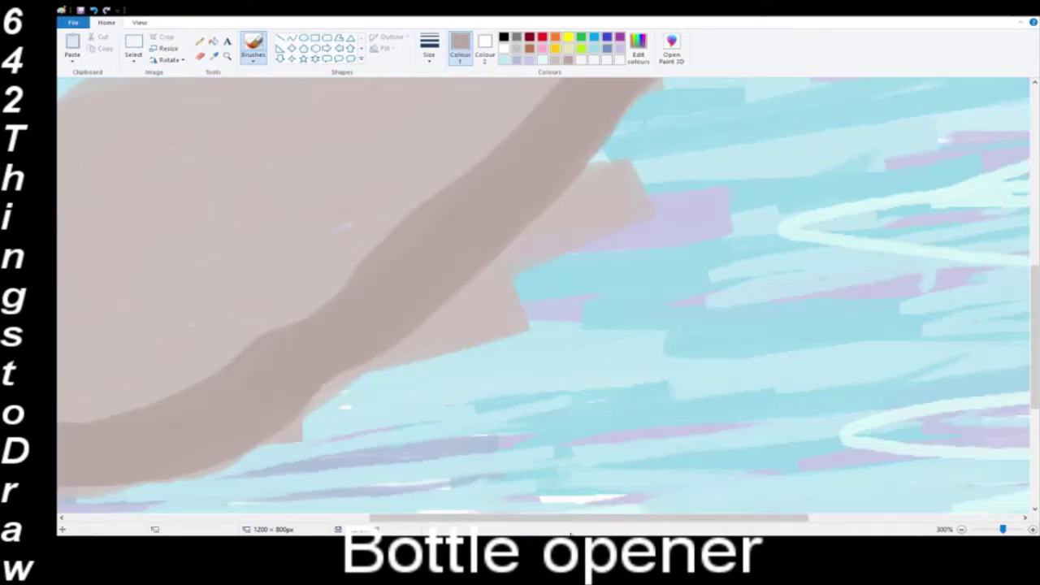
pyautogui.moveTo(447, 517); pyautogui.dragTo(232, 518)
pyautogui.moveTo(415, 322)
pyautogui.mouseDown()
pyautogui.moveTo(464, 165)
pyautogui.moveTo(328, 335)
pyautogui.moveTo(408, 292)
pyautogui.moveTo(328, 368)
pyautogui.moveTo(507, 128)
pyautogui.mouseUp()
# - Paint light pinkish highlights along the head's upper edge and the lower rim of its hole
pyautogui.hscroll(-5, 520, 292)
pyautogui.scroll(3, 520, 293)
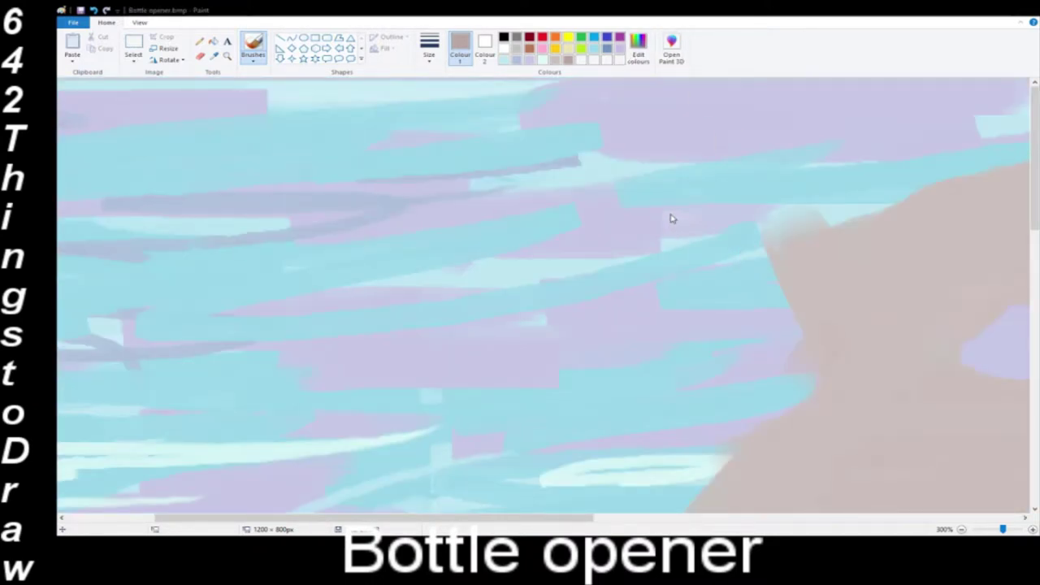
pyautogui.hscroll(8, 564, 434)
pyautogui.moveTo(772, 200)
pyautogui.mouseDown()
pyautogui.moveTo(558, 182)
pyautogui.moveTo(369, 216)
pyautogui.moveTo(278, 272)
pyautogui.mouseUp()
pyautogui.moveTo(477, 332)
pyautogui.mouseDown()
pyautogui.moveTo(574, 391)
pyautogui.moveTo(726, 371)
pyautogui.moveTo(472, 331)
pyautogui.moveTo(418, 370)
pyautogui.moveTo(513, 398)
pyautogui.moveTo(742, 373)
pyautogui.mouseUp()
pyautogui.moveTo(419, 377); pyautogui.dragTo(736, 368)
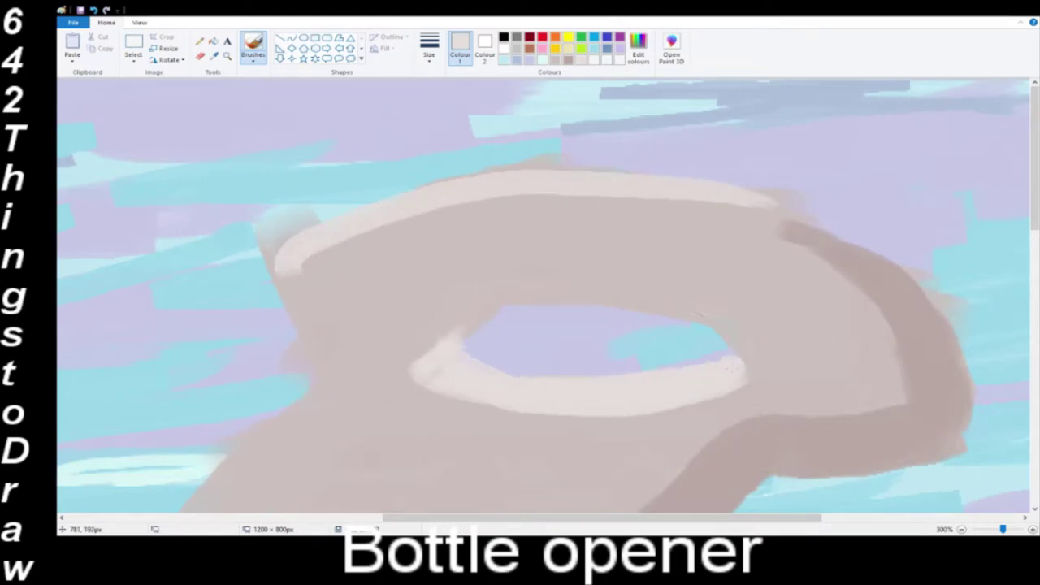
# - Extend the light pinkish highlight down the head's left edge and build it up along the upper-right edge
pyautogui.scroll(-3, 455, 342)
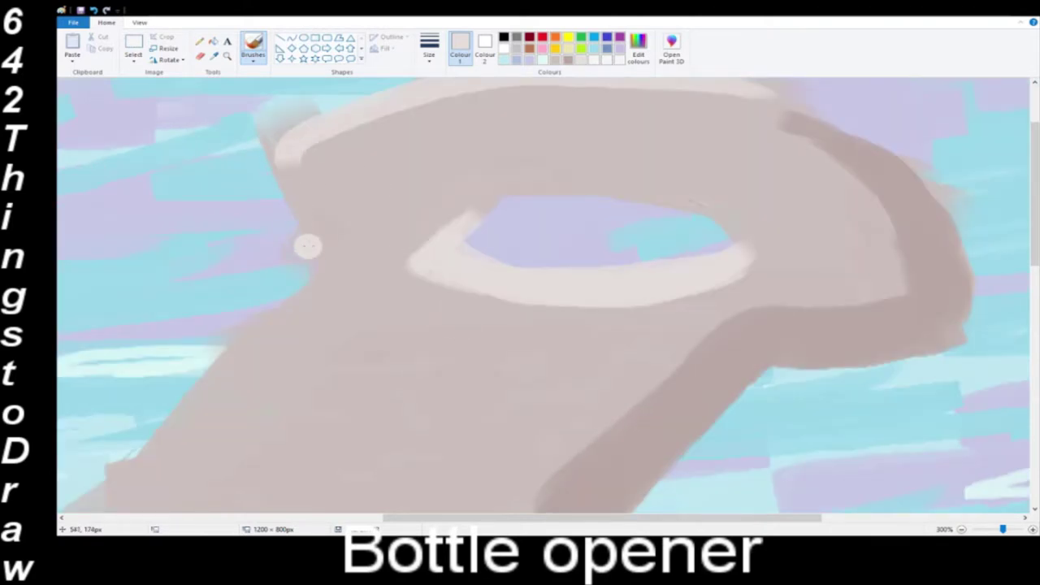
pyautogui.moveTo(302, 161); pyautogui.dragTo(301, 234)
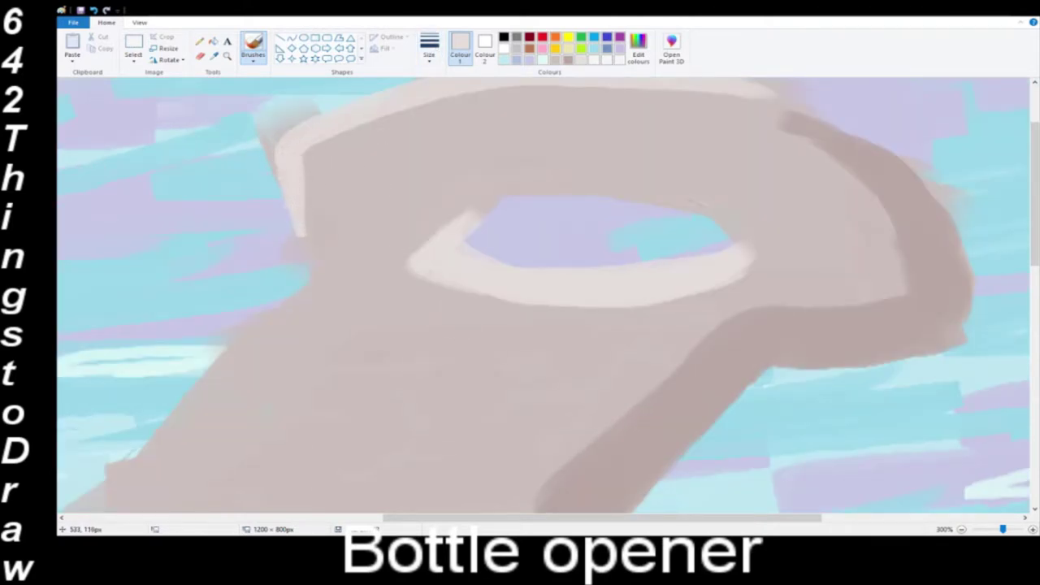
pyautogui.scroll(3, 543, 296)
pyautogui.moveTo(582, 169); pyautogui.dragTo(784, 208)
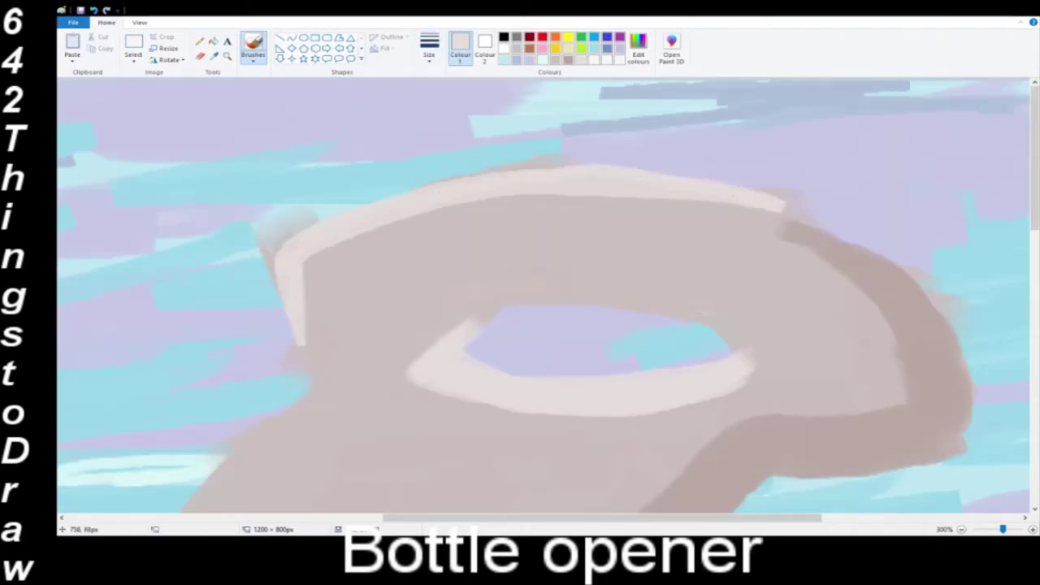
pyautogui.scroll(-6, 440, 191)
pyautogui.hscroll(-3, 391, 437)
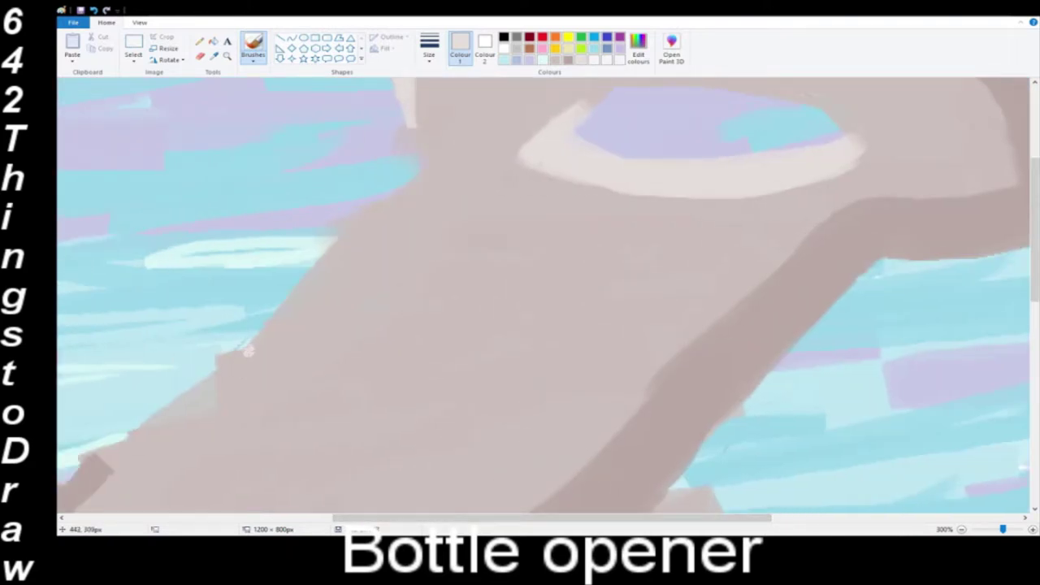
# - Paint light pinkish highlight strokes along the upper-left edge of the handle, from the neck downward
pyautogui.moveTo(249, 352)
pyautogui.mouseDown()
pyautogui.moveTo(456, 155)
pyautogui.moveTo(123, 451)
pyautogui.mouseUp()
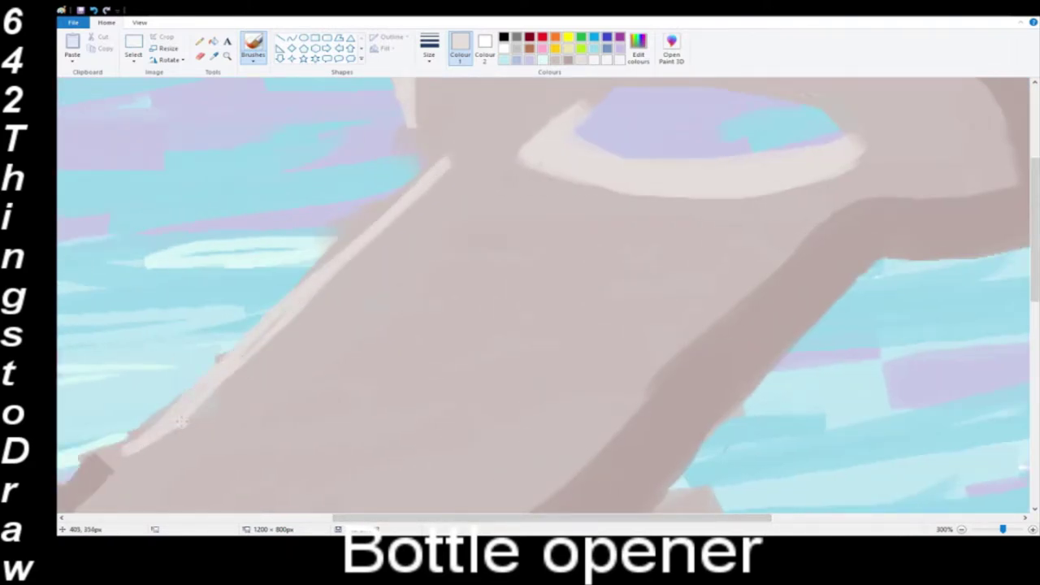
pyautogui.moveTo(395, 218)
pyautogui.mouseDown()
pyautogui.moveTo(320, 305)
pyautogui.moveTo(135, 475)
pyautogui.mouseUp()
pyautogui.moveTo(354, 286); pyautogui.dragTo(293, 354)
pyautogui.moveTo(395, 261); pyautogui.dragTo(343, 335)
pyautogui.moveTo(343, 334); pyautogui.dragTo(413, 259)
pyautogui.moveTo(470, 189); pyautogui.dragTo(398, 256)
# - Extend the light highlight strokes down the handle's left edge to the start of its rounded lower end
pyautogui.scroll(-2, 398, 256)
pyautogui.moveTo(295, 250)
pyautogui.mouseDown()
pyautogui.moveTo(214, 333)
pyautogui.moveTo(134, 384)
pyautogui.mouseUp()
pyautogui.moveTo(130, 370); pyautogui.dragTo(80, 411)
pyautogui.moveTo(100, 409); pyautogui.dragTo(92, 422)
pyautogui.moveTo(303, 220); pyautogui.dragTo(229, 302)
pyautogui.scroll(-2, 476, 483)
pyautogui.hscroll(-5, 401, 371)
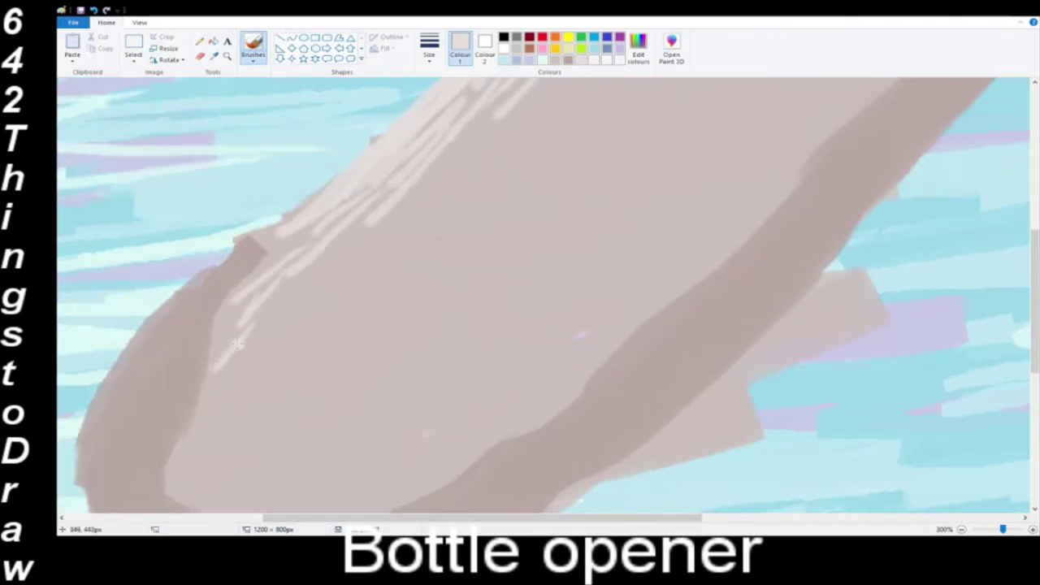
# - Add thin light highlight streaks just inside the head's upper-left edge and along its top curve
pyautogui.scroll(15, 366, 240)
pyautogui.moveTo(784, 204); pyautogui.dragTo(674, 231)
pyautogui.moveTo(680, 223); pyautogui.dragTo(567, 323)
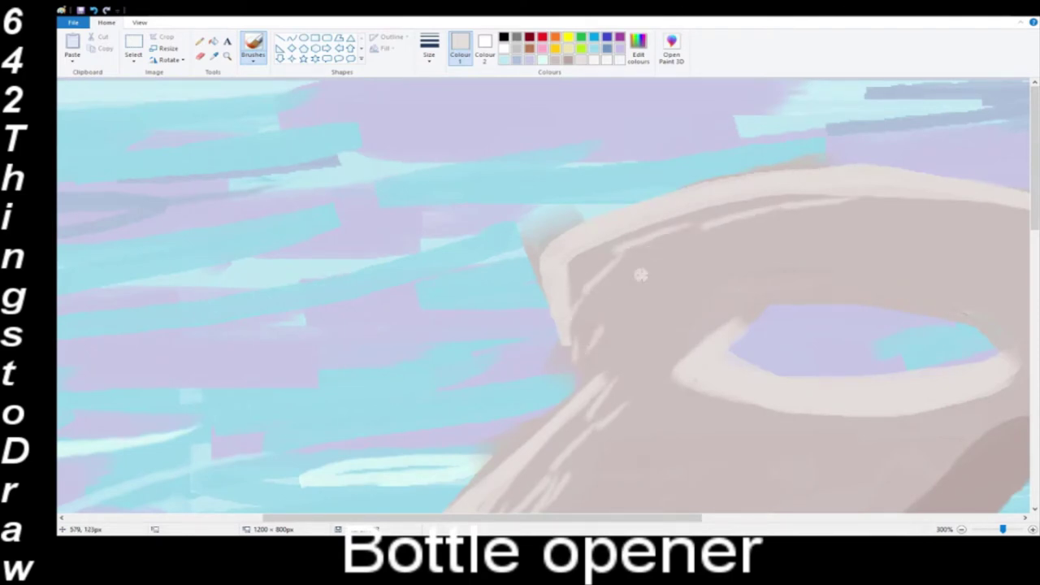
pyautogui.moveTo(470, 517); pyautogui.dragTo(619, 517)
pyautogui.moveTo(693, 215)
pyautogui.mouseDown()
pyautogui.moveTo(356, 250)
pyautogui.moveTo(616, 219)
pyautogui.mouseUp()
# - Mix a slightly darker pinkish tone and brush streaks beside the handle's left highlights and beneath the hole's rim
pyautogui.scroll(-3, 569, 239)
pyautogui.moveTo(483, 518); pyautogui.dragTo(331, 518)
pyautogui.click(639, 50)
pyautogui.click(451, 345)
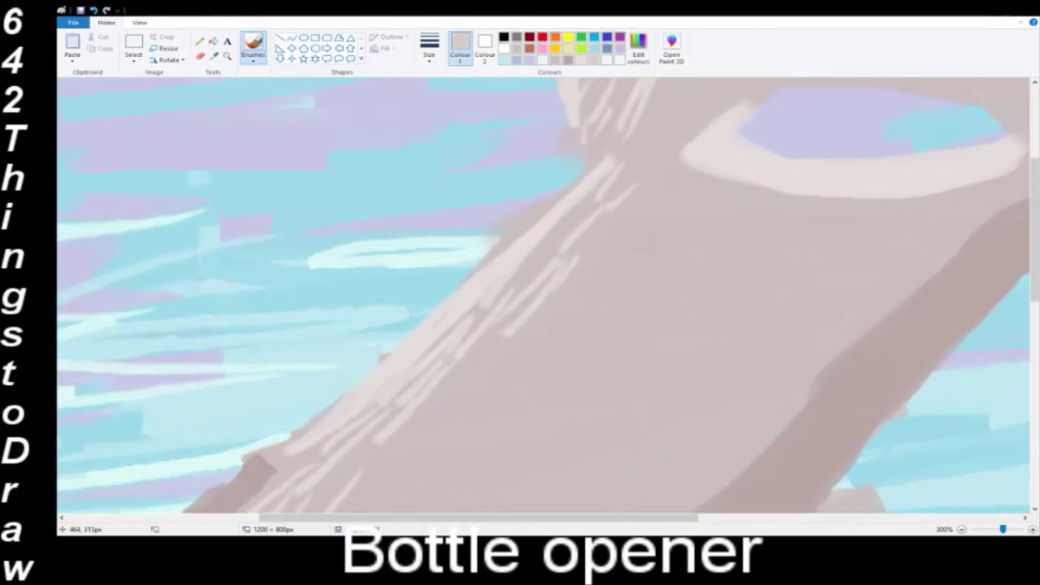
pyautogui.moveTo(595, 245); pyautogui.dragTo(380, 471)
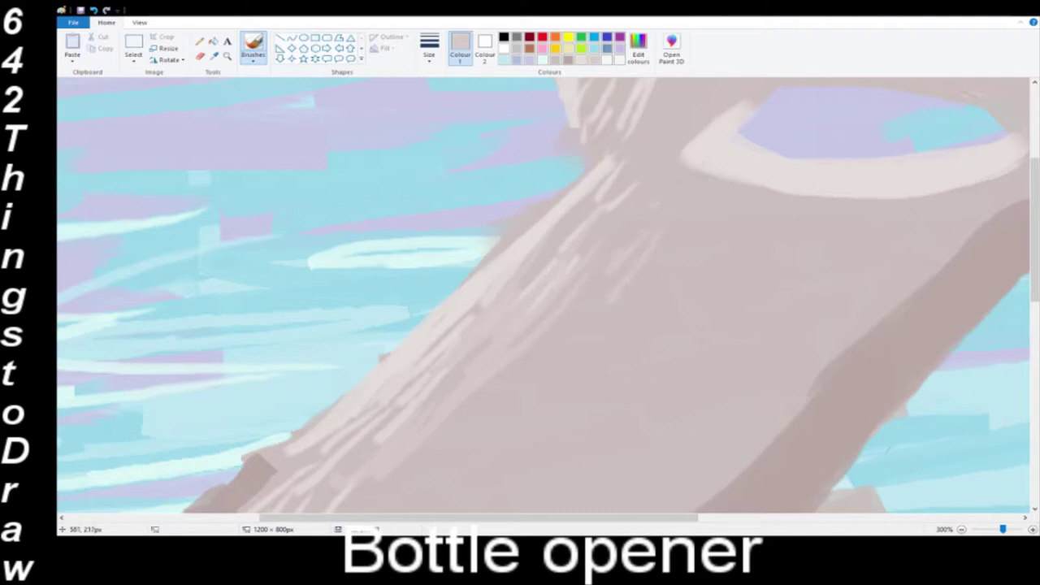
pyautogui.moveTo(608, 277); pyautogui.dragTo(543, 358)
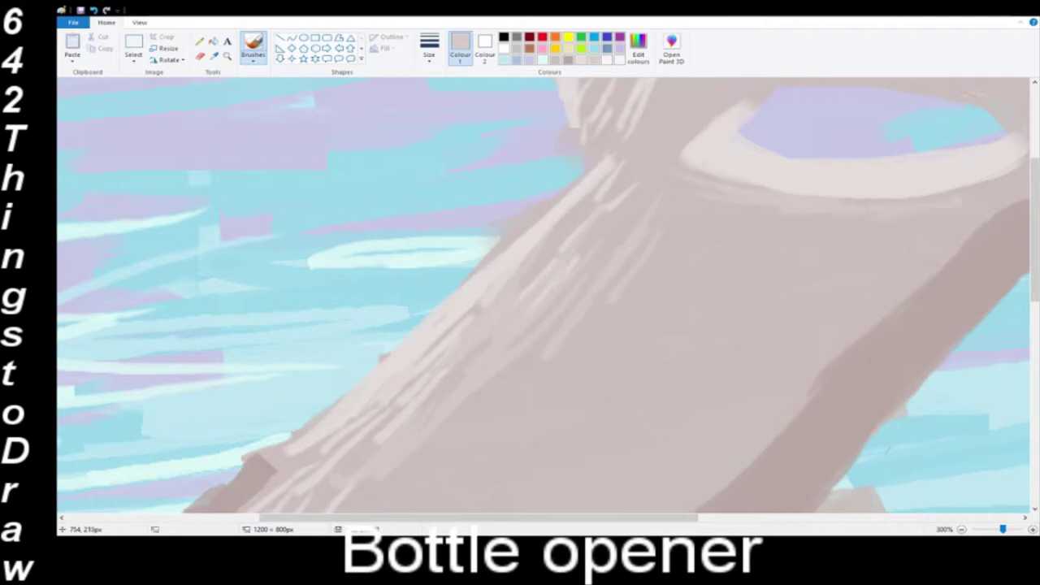
# - Layer mid-tone pinkish streaks around the head's upper band and through the neck to the left of the hole
pyautogui.scroll(3, 719, 172)
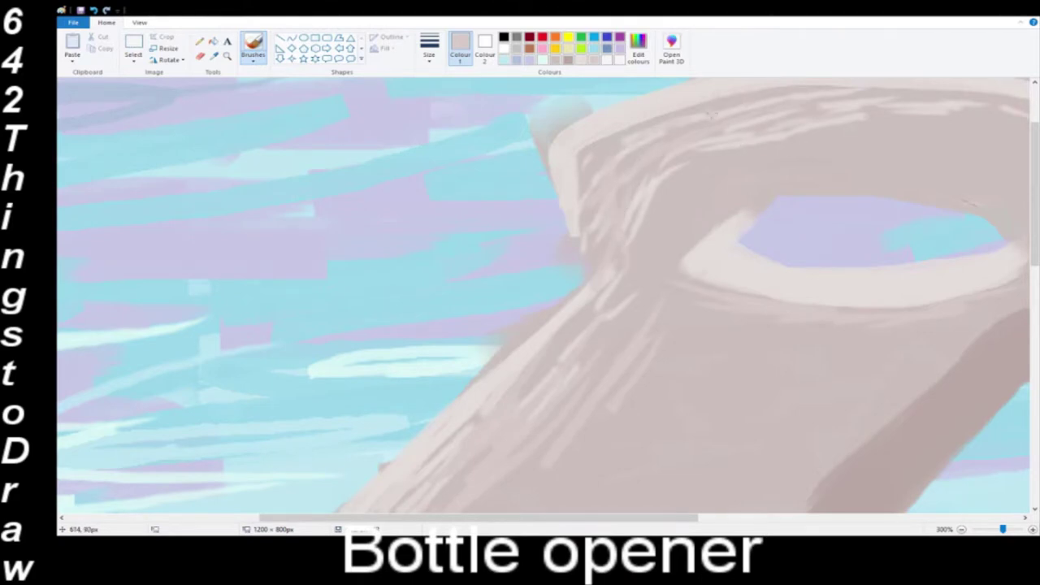
pyautogui.hscroll(5, 713, 115)
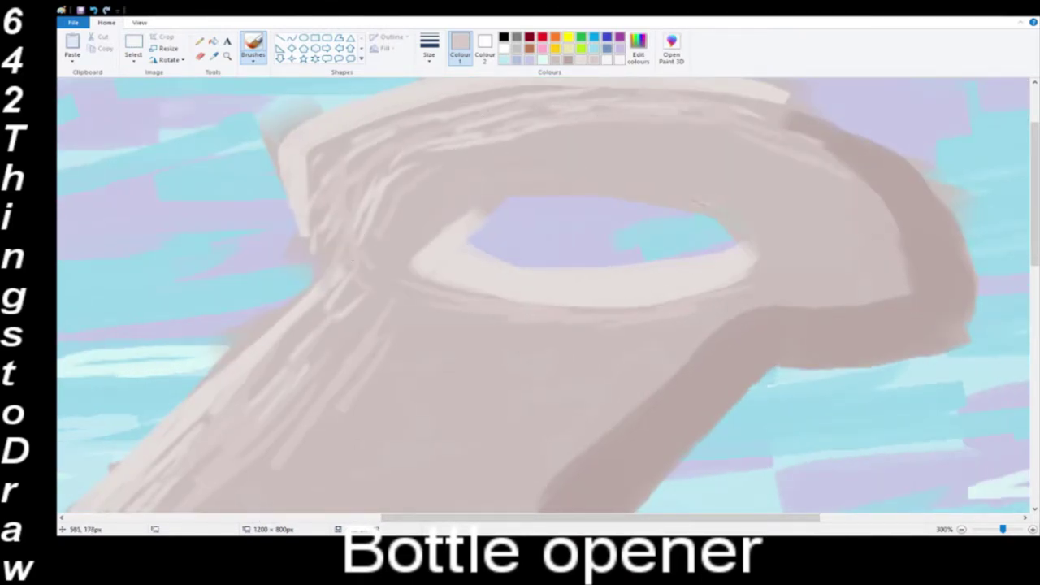
pyautogui.scroll(-3, 364, 329)
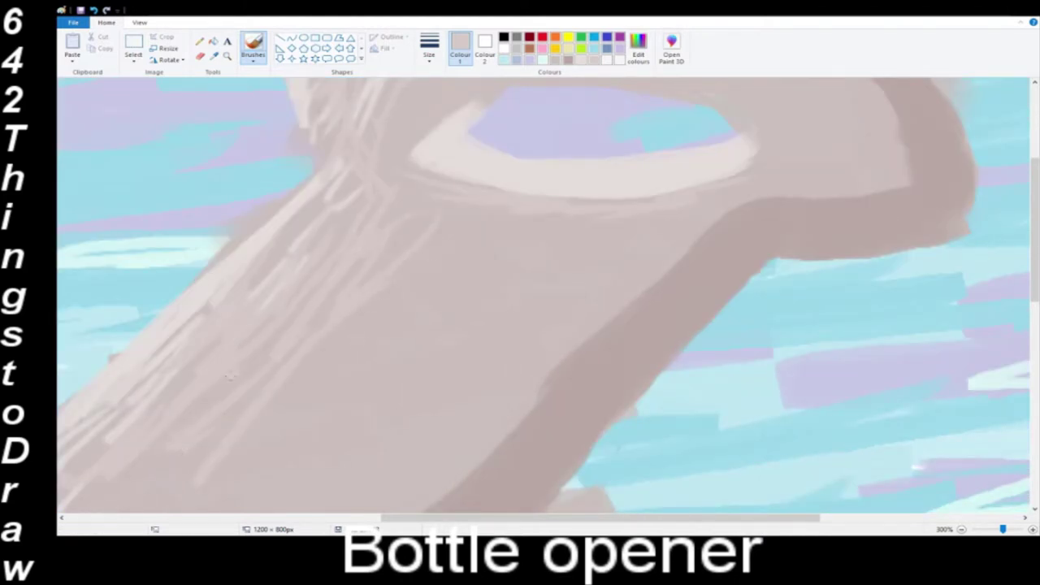
# - Brush mid-tone pinkish streaks following the curve inside the handle's rounded lower end
pyautogui.hscroll(-5, 422, 326)
pyautogui.scroll(-3, 539, 351)
pyautogui.scroll(-6, 538, 352)
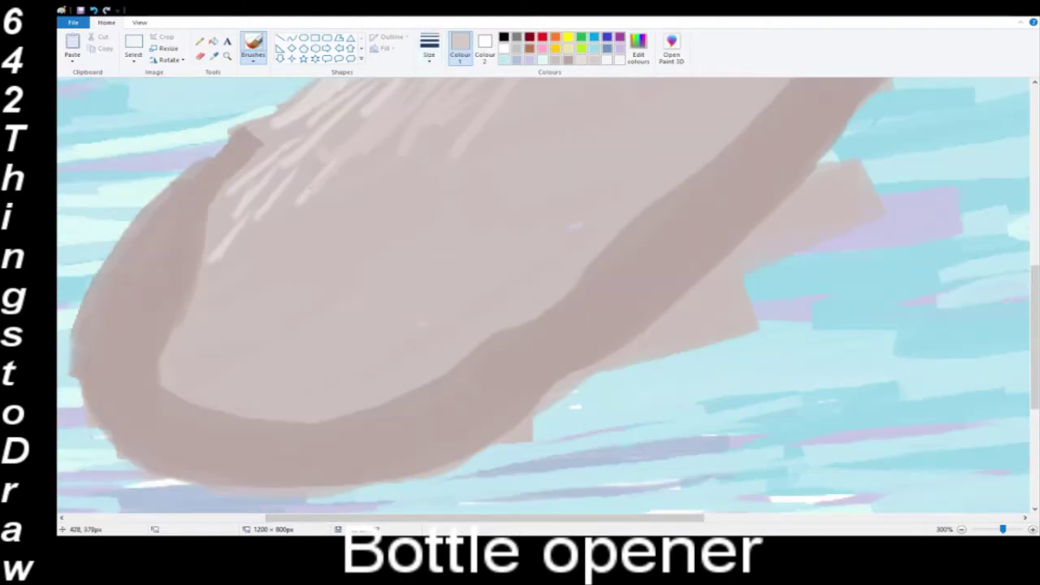
pyautogui.moveTo(291, 211)
pyautogui.mouseDown()
pyautogui.moveTo(358, 392)
pyautogui.moveTo(456, 325)
pyautogui.mouseUp()
pyautogui.moveTo(330, 311); pyautogui.dragTo(505, 267)
pyautogui.moveTo(336, 210); pyautogui.dragTo(231, 300)
pyautogui.moveTo(340, 232); pyautogui.dragTo(312, 317)
pyautogui.moveTo(403, 177); pyautogui.dragTo(398, 191)
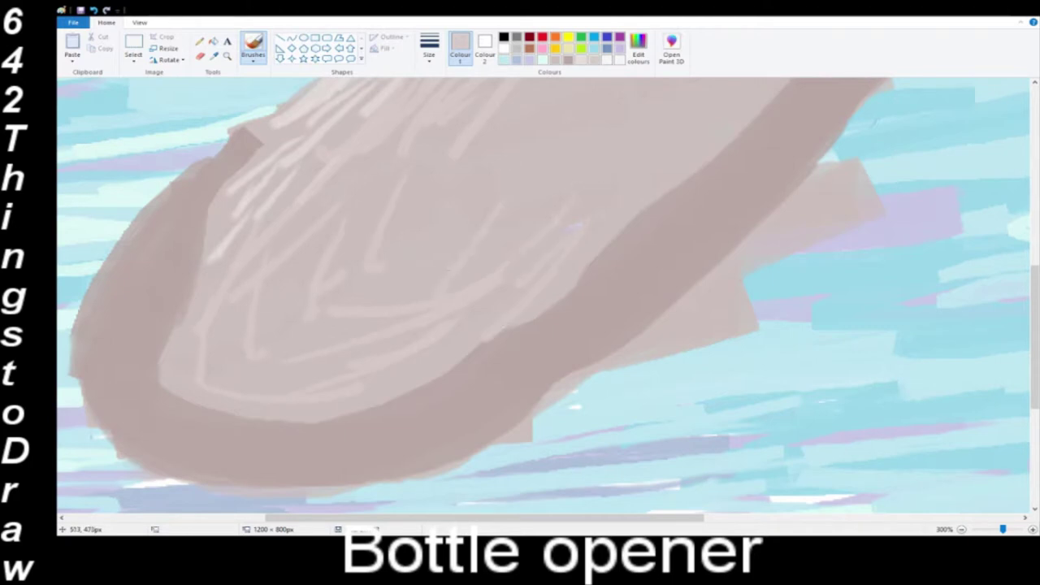
# - Cover the middle and right side of the handle with long diagonal mid-tone pinkish streaks
pyautogui.scroll(6, 529, 128)
pyautogui.moveTo(717, 266); pyautogui.dragTo(888, 123)
pyautogui.moveTo(665, 205); pyautogui.dragTo(445, 366)
pyautogui.moveTo(683, 212); pyautogui.dragTo(390, 473)
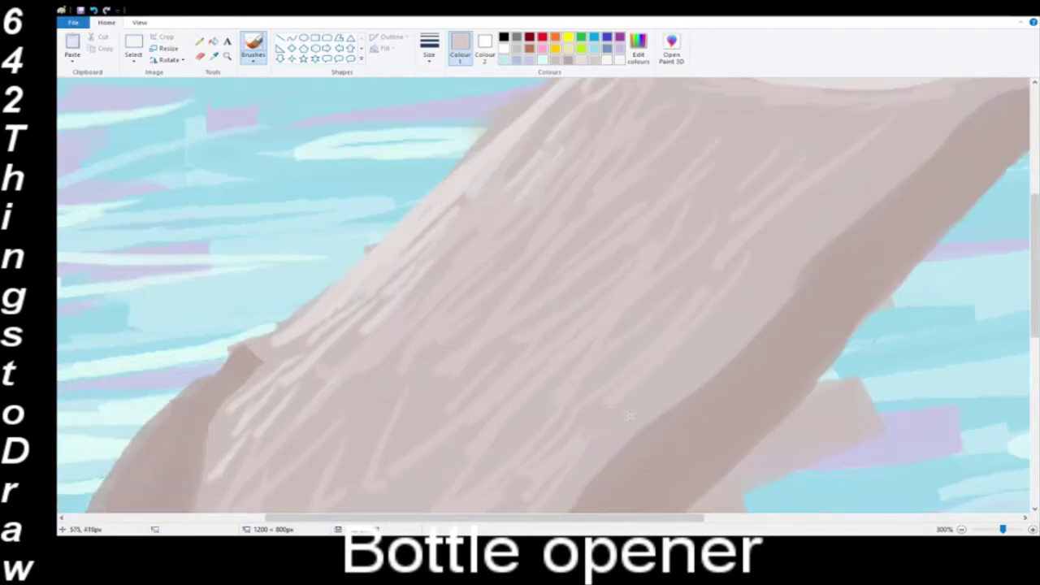
# - Paint curved light streaks across the head above the hole, redoing the streak over the hole's upper-left side
pyautogui.scroll(6, 681, 260)
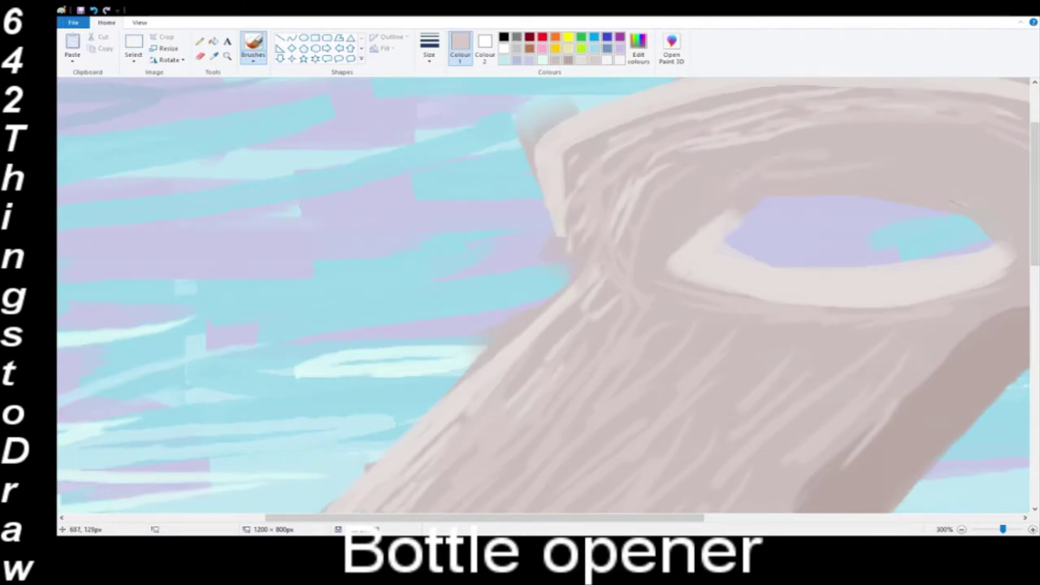
pyautogui.moveTo(681, 142); pyautogui.dragTo(795, 115)
pyautogui.moveTo(839, 125)
pyautogui.mouseDown()
pyautogui.moveTo(940, 137)
pyautogui.moveTo(806, 144)
pyautogui.mouseUp()
pyautogui.moveTo(975, 137); pyautogui.dragTo(1008, 147)
pyautogui.moveTo(651, 518); pyautogui.dragTo(745, 518)
pyautogui.moveTo(882, 191); pyautogui.dragTo(803, 151)
pyautogui.moveTo(751, 149); pyautogui.dragTo(842, 189)
pyautogui.moveTo(805, 140); pyautogui.dragTo(732, 124)
pyautogui.moveTo(777, 114); pyautogui.dragTo(687, 95)
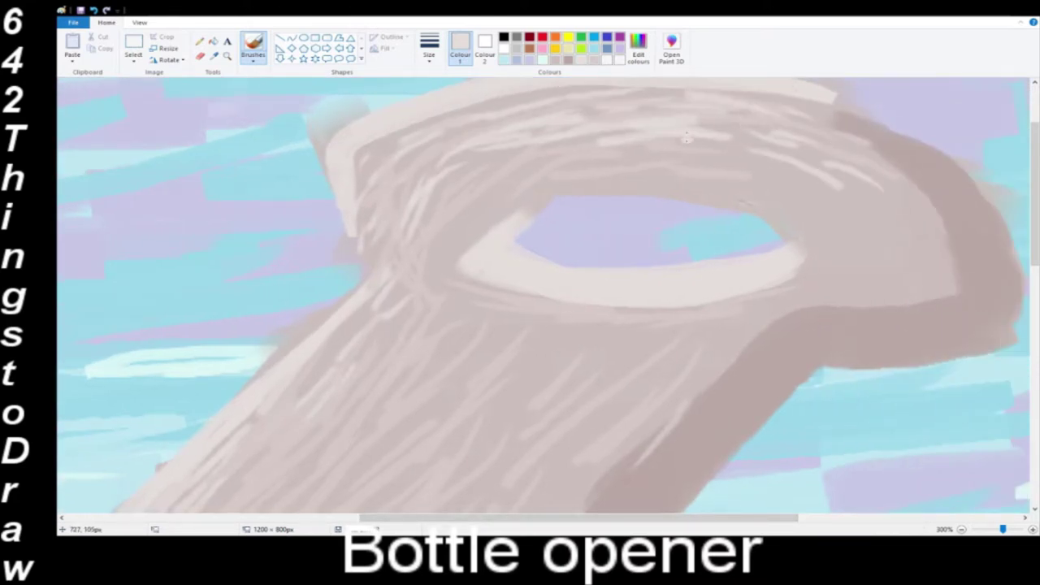
pyautogui.moveTo(660, 145); pyautogui.dragTo(421, 228)
pyautogui.hotkey('ctrl', 'z')
pyautogui.moveTo(660, 148)
pyautogui.mouseDown()
pyautogui.moveTo(441, 195)
pyautogui.moveTo(425, 217)
pyautogui.mouseUp()
# - Add light diagonal streaks over the handle's left half, from below the neck toward the lower end
pyautogui.scroll(-3, 390, 244)
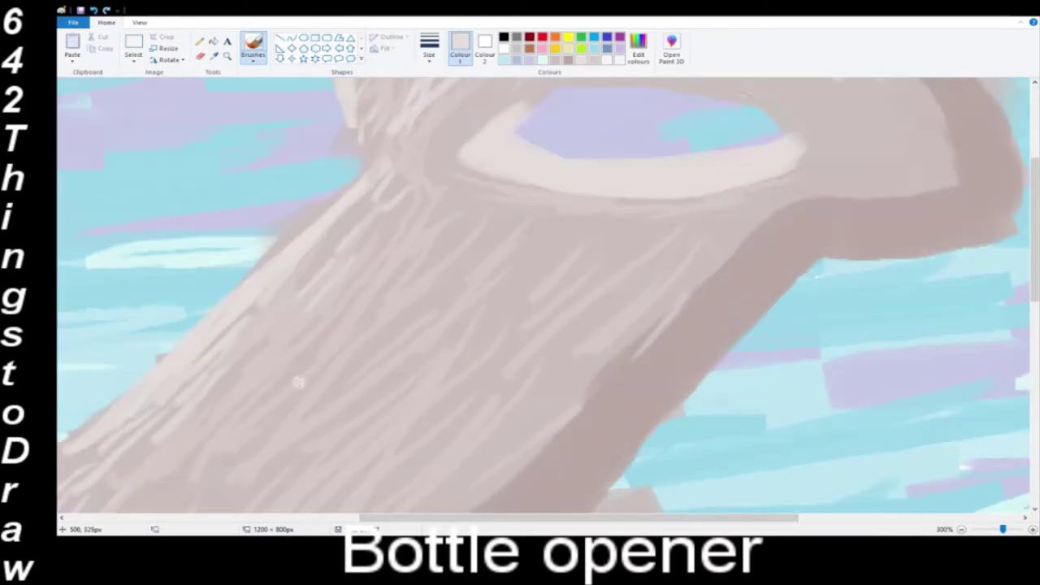
pyautogui.moveTo(278, 362); pyautogui.dragTo(396, 251)
pyautogui.moveTo(374, 245); pyautogui.dragTo(226, 407)
pyautogui.moveTo(427, 518); pyautogui.dragTo(369, 518)
pyautogui.scroll(-3, 379, 474)
pyautogui.moveTo(246, 363); pyautogui.dragTo(191, 405)
pyautogui.moveTo(279, 361); pyautogui.dragTo(196, 447)
pyautogui.moveTo(254, 427); pyautogui.dragTo(195, 477)
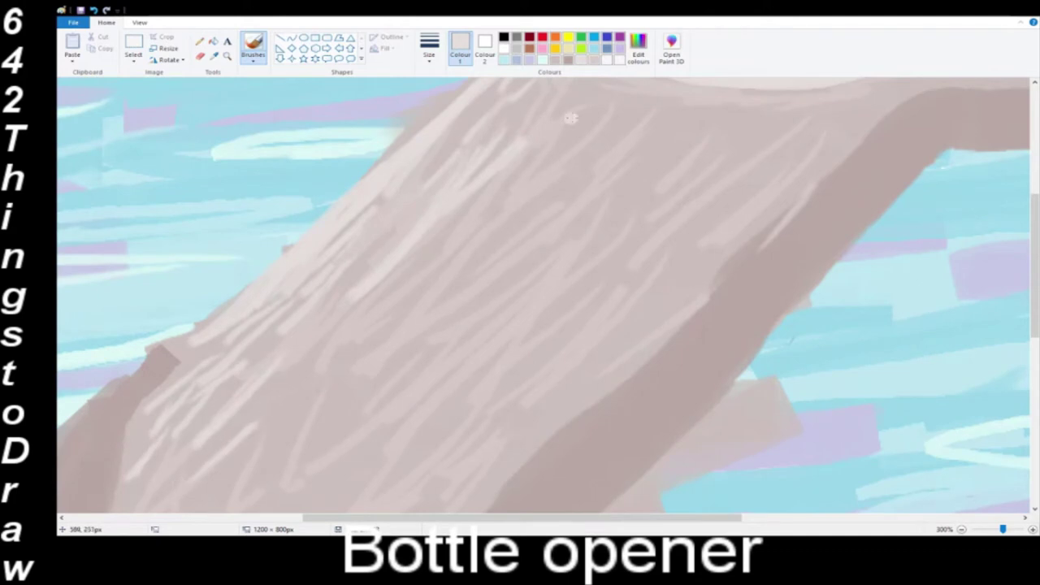
# - Paint light curved streaks inside the left side of the handle's rounded lower end
pyautogui.moveTo(582, 101); pyautogui.dragTo(573, 120)
pyautogui.scroll(-3, 567, 98)
pyautogui.moveTo(159, 254); pyautogui.dragTo(159, 391)
pyautogui.moveTo(140, 316); pyautogui.dragTo(154, 368)
pyautogui.moveTo(178, 265); pyautogui.dragTo(168, 351)
pyautogui.moveTo(217, 247); pyautogui.dragTo(230, 249)
pyautogui.moveTo(321, 125); pyautogui.dragTo(232, 275)
# - Build up light diagonal streaks through the handle's centre-left and just below the neck
pyautogui.scroll(3, 231, 275)
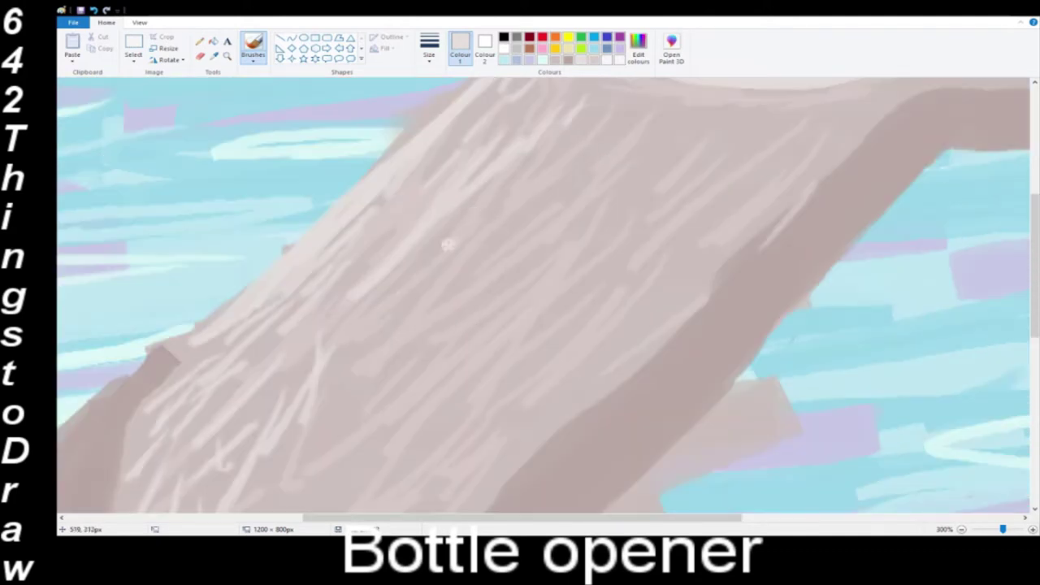
pyautogui.moveTo(446, 254); pyautogui.dragTo(348, 356)
pyautogui.moveTo(413, 247); pyautogui.dragTo(350, 338)
pyautogui.moveTo(419, 173); pyautogui.dragTo(362, 264)
pyautogui.scroll(3, 442, 137)
pyautogui.moveTo(541, 247); pyautogui.dragTo(483, 344)
pyautogui.moveTo(514, 294); pyautogui.dragTo(437, 374)
pyautogui.moveTo(557, 302); pyautogui.dragTo(543, 336)
# - Switch to a darker pinkish brown and paint diagonal streaks on the handle's right half and shaded right edge
pyautogui.scroll(-3, 551, 348)
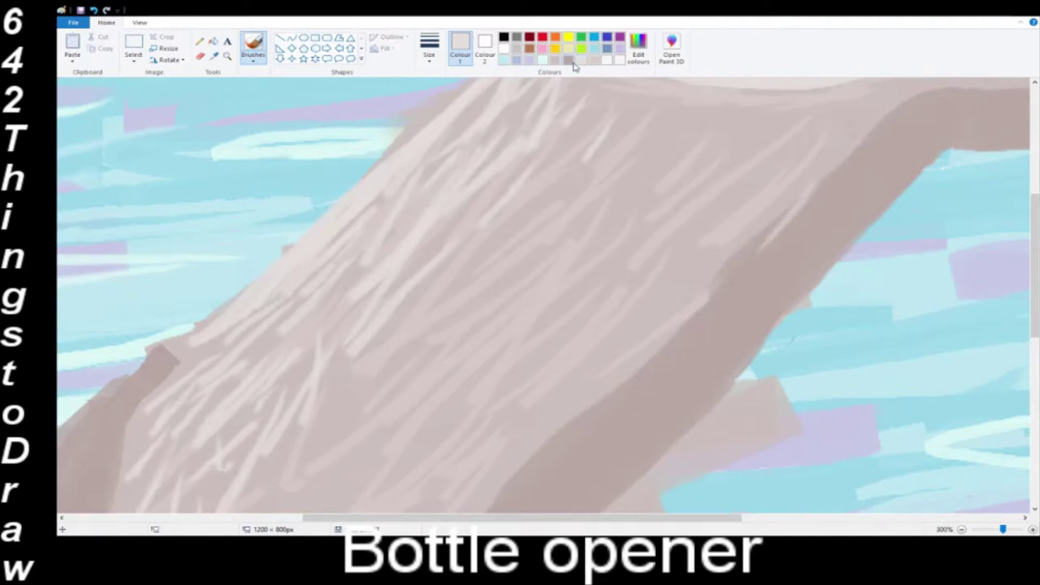
pyautogui.click(520, 346)
pyautogui.moveTo(642, 247); pyautogui.dragTo(478, 394)
pyautogui.moveTo(721, 156); pyautogui.dragTo(669, 253)
pyautogui.moveTo(927, 162); pyautogui.dragTo(897, 205)
pyautogui.moveTo(877, 220); pyautogui.dragTo(772, 339)
pyautogui.moveTo(733, 379); pyautogui.dragTo(702, 415)
pyautogui.scroll(-1, 614, 412)
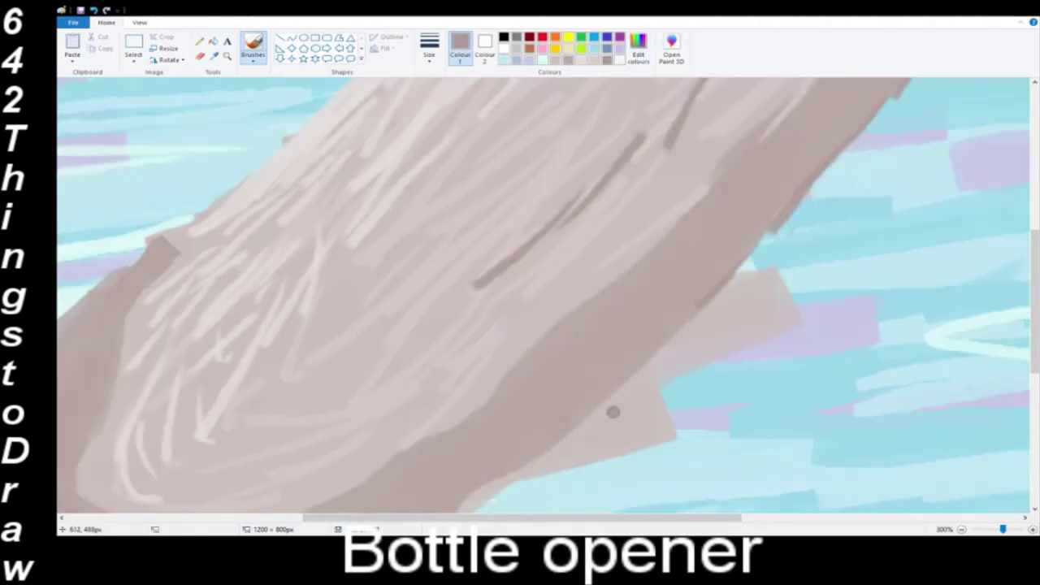
pyautogui.scroll(-2, 613, 412)
pyautogui.moveTo(288, 353)
pyautogui.mouseDown()
pyautogui.moveTo(415, 297)
pyautogui.moveTo(569, 180)
pyautogui.moveTo(116, 344)
pyautogui.moveTo(369, 301)
pyautogui.moveTo(426, 271)
pyautogui.mouseUp()
pyautogui.moveTo(603, 164); pyautogui.dragTo(662, 106)
# - Streak darker pinkish brown over the handle's upper-right shading and the head's underside and outer curve
pyautogui.scroll(2, 554, 225)
pyautogui.moveTo(456, 518); pyautogui.dragTo(549, 518)
pyautogui.scroll(2, 546, 478)
pyautogui.moveTo(742, 252); pyautogui.dragTo(468, 512)
pyautogui.moveTo(768, 250)
pyautogui.mouseDown()
pyautogui.moveTo(914, 221)
pyautogui.moveTo(919, 398)
pyautogui.mouseUp()
pyautogui.scroll(3, 884, 251)
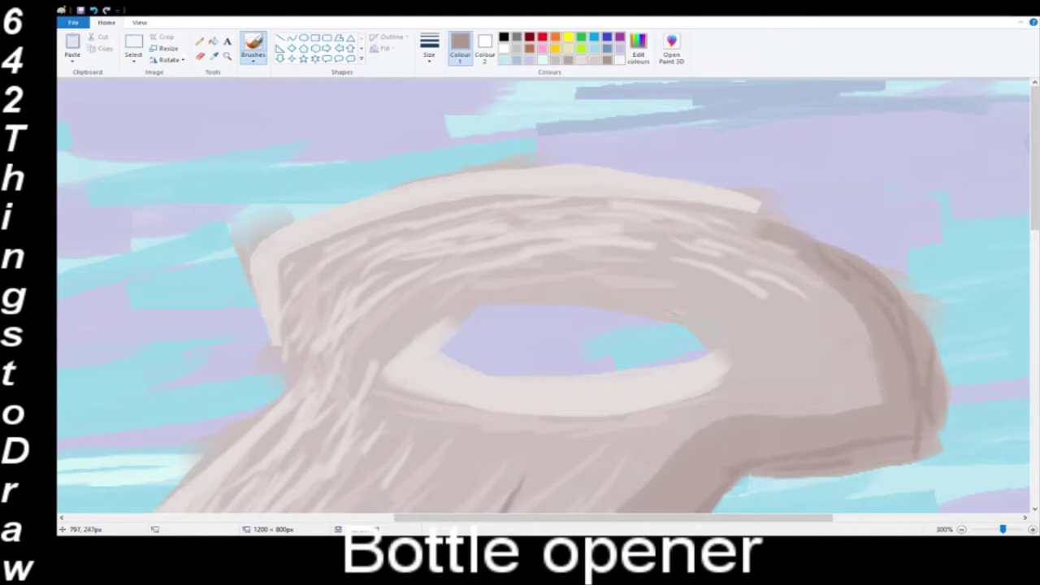
pyautogui.scroll(-2, 734, 475)
pyautogui.moveTo(723, 259); pyautogui.dragTo(643, 325)
pyautogui.moveTo(682, 254); pyautogui.dragTo(510, 440)
pyautogui.moveTo(701, 217); pyautogui.dragTo(868, 218)
# - Paint darker brown contour strokes on the head to the right of the hole and into the handle's upper-right corner
pyautogui.scroll(1, 813, 178)
pyautogui.moveTo(725, 184); pyautogui.dragTo(774, 230)
pyautogui.moveTo(723, 180); pyautogui.dragTo(792, 234)
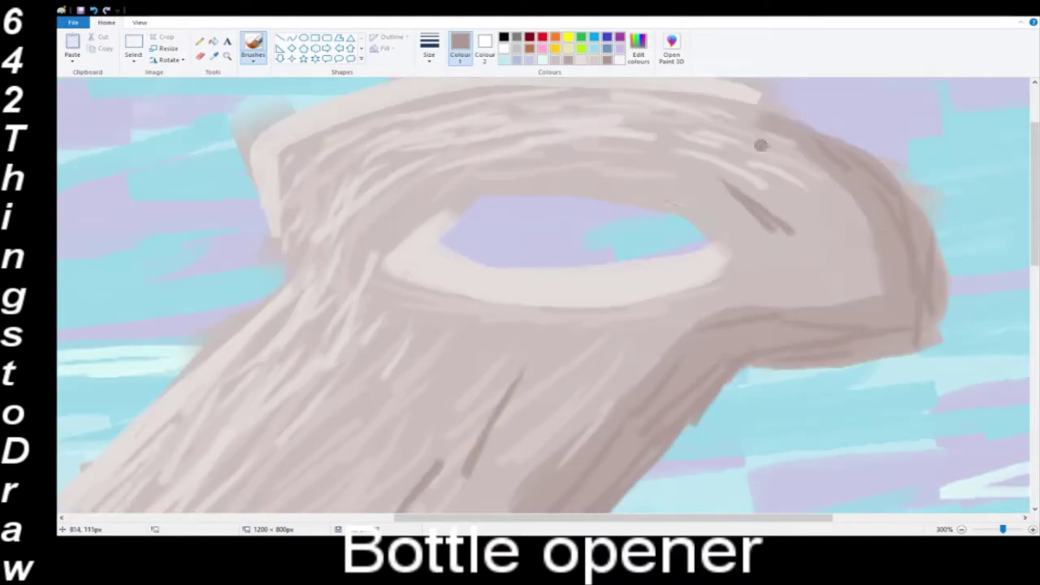
pyautogui.moveTo(675, 134); pyautogui.dragTo(806, 184)
pyautogui.moveTo(772, 152)
pyautogui.mouseDown()
pyautogui.moveTo(842, 203)
pyautogui.moveTo(821, 300)
pyautogui.mouseUp()
pyautogui.moveTo(837, 234); pyautogui.dragTo(736, 306)
pyautogui.moveTo(825, 210); pyautogui.dragTo(830, 299)
pyautogui.moveTo(885, 273); pyautogui.dragTo(842, 322)
pyautogui.moveTo(776, 258); pyautogui.dragTo(615, 389)
pyautogui.moveTo(764, 275); pyautogui.dragTo(647, 342)
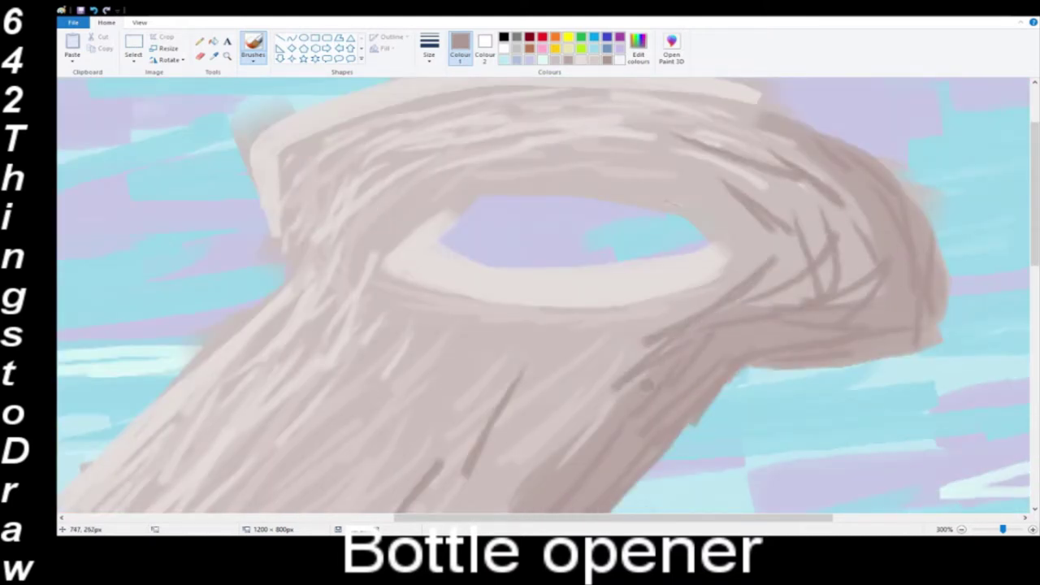
# - Extend long darker brown streaks down the handle's right side, breaking up the edge of the shading
pyautogui.moveTo(580, 388); pyautogui.dragTo(450, 519)
pyautogui.moveTo(649, 342); pyautogui.dragTo(563, 416)
pyautogui.scroll(-3, 520, 350)
pyautogui.moveTo(436, 230); pyautogui.dragTo(185, 383)
pyautogui.moveTo(436, 233); pyautogui.dragTo(318, 326)
pyautogui.moveTo(495, 193); pyautogui.dragTo(139, 443)
pyautogui.moveTo(358, 330); pyautogui.dragTo(170, 471)
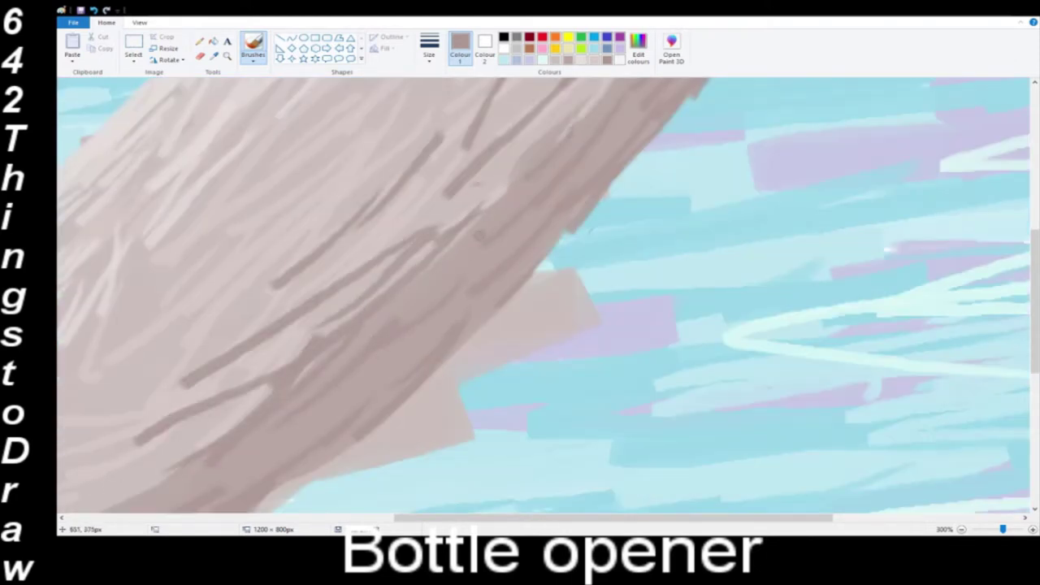
pyautogui.moveTo(481, 237); pyautogui.dragTo(400, 319)
# - Paint curved darker brown streaks through the shading around the bottom of the handle's rounded end
pyautogui.moveTo(541, 518); pyautogui.dragTo(398, 518)
pyautogui.scroll(-1, 361, 360)
pyautogui.moveTo(169, 388)
pyautogui.mouseDown()
pyautogui.moveTo(258, 443)
pyautogui.moveTo(610, 315)
pyautogui.mouseUp()
pyautogui.moveTo(156, 405); pyautogui.dragTo(409, 407)
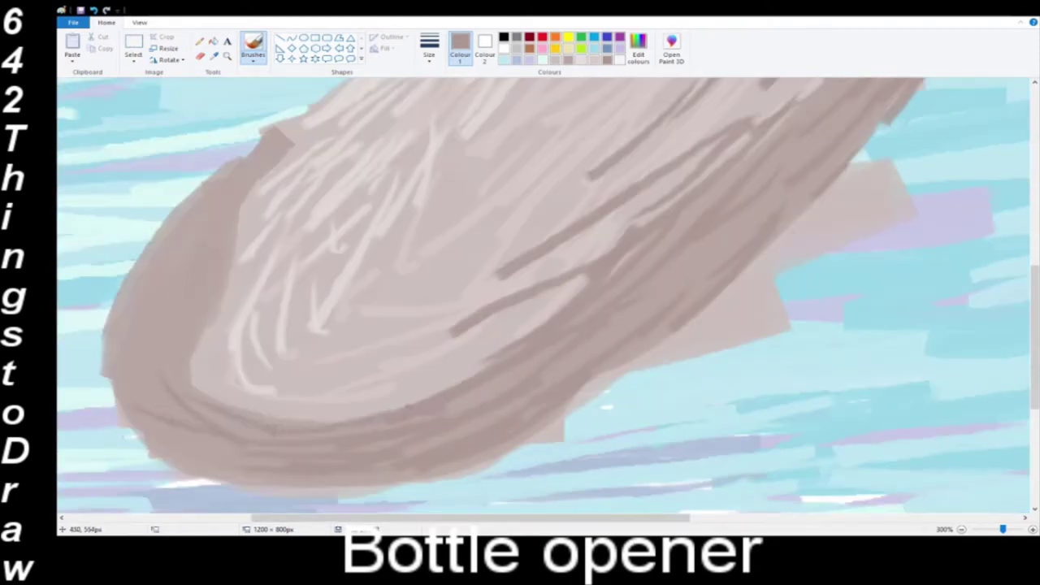
pyautogui.moveTo(285, 427); pyautogui.dragTo(544, 356)
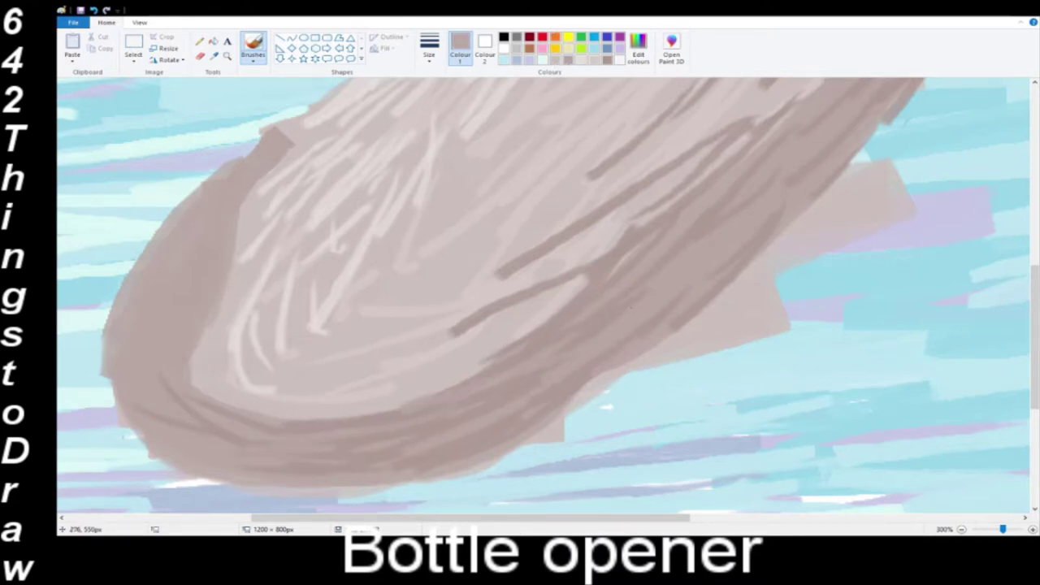
# - Switch to a slightly lighter pinkish brown and brush sweeping curved strokes across the inside of the handle's lower end
pyautogui.moveTo(569, 246); pyautogui.dragTo(270, 381)
pyautogui.moveTo(522, 206); pyautogui.dragTo(356, 329)
pyautogui.moveTo(469, 334); pyautogui.dragTo(237, 387)
pyautogui.moveTo(534, 300); pyautogui.dragTo(444, 335)
pyautogui.moveTo(570, 138); pyautogui.dragTo(311, 303)
# - Add pinkish brown diagonal strokes among the light streaks in the middle of the handle
pyautogui.scroll(1, 732, 85)
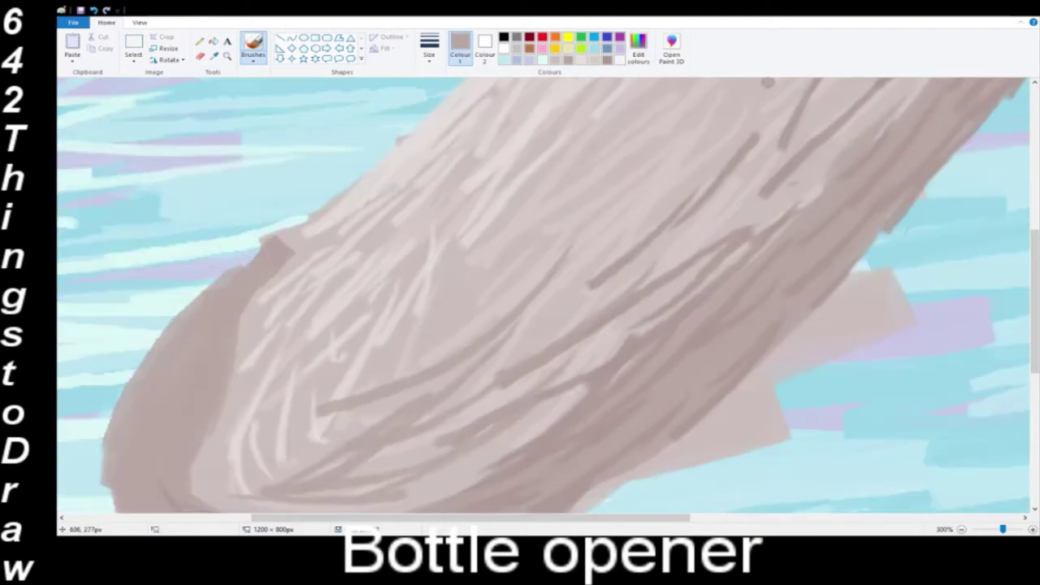
pyautogui.moveTo(573, 232); pyautogui.dragTo(704, 134)
pyautogui.moveTo(716, 118); pyautogui.dragTo(559, 319)
pyautogui.scroll(1, 516, 354)
pyautogui.moveTo(810, 138); pyautogui.dragTo(764, 202)
pyautogui.moveTo(650, 236); pyautogui.dragTo(538, 356)
pyautogui.moveTo(727, 151); pyautogui.dragTo(695, 220)
# - Paint pinkish brown strokes beneath the hole's rim and down the handle's upper-right part
pyautogui.scroll(1, 734, 225)
pyautogui.moveTo(982, 198); pyautogui.dragTo(855, 234)
pyautogui.moveTo(790, 230); pyautogui.dragTo(735, 307)
pyautogui.moveTo(867, 279); pyautogui.dragTo(803, 339)
pyautogui.moveTo(764, 378); pyautogui.dragTo(702, 446)
# - Brush pinkish brown curved strokes around the hole's upper-right side and the head's right part
pyautogui.moveTo(632, 518); pyautogui.dragTo(751, 518)
pyautogui.scroll(2, 730, 275)
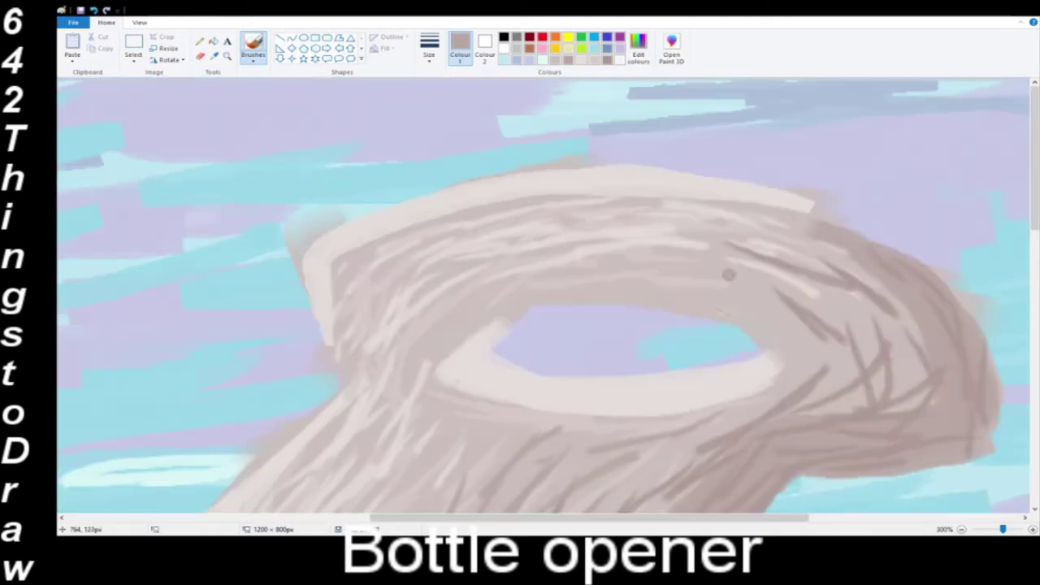
pyautogui.moveTo(715, 299); pyautogui.dragTo(794, 344)
pyautogui.moveTo(797, 297); pyautogui.dragTo(854, 382)
pyautogui.moveTo(735, 260); pyautogui.dragTo(910, 386)
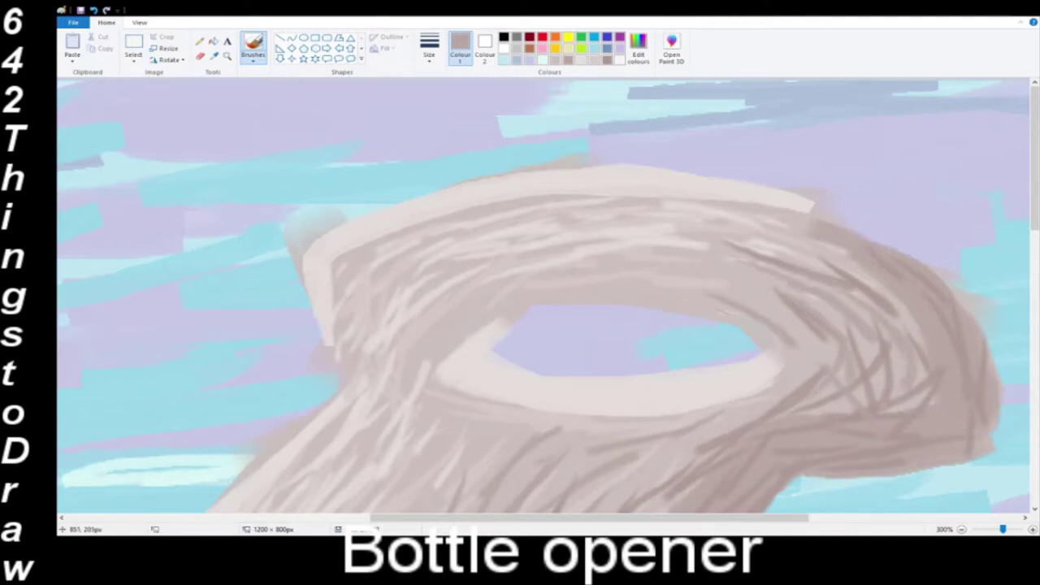
pyautogui.moveTo(853, 306); pyautogui.dragTo(904, 396)
# - Switch to a very pale pink and brighten the hole's lower rim and the head's upper and left edges
pyautogui.click(962, 529)
pyautogui.click(962, 530)
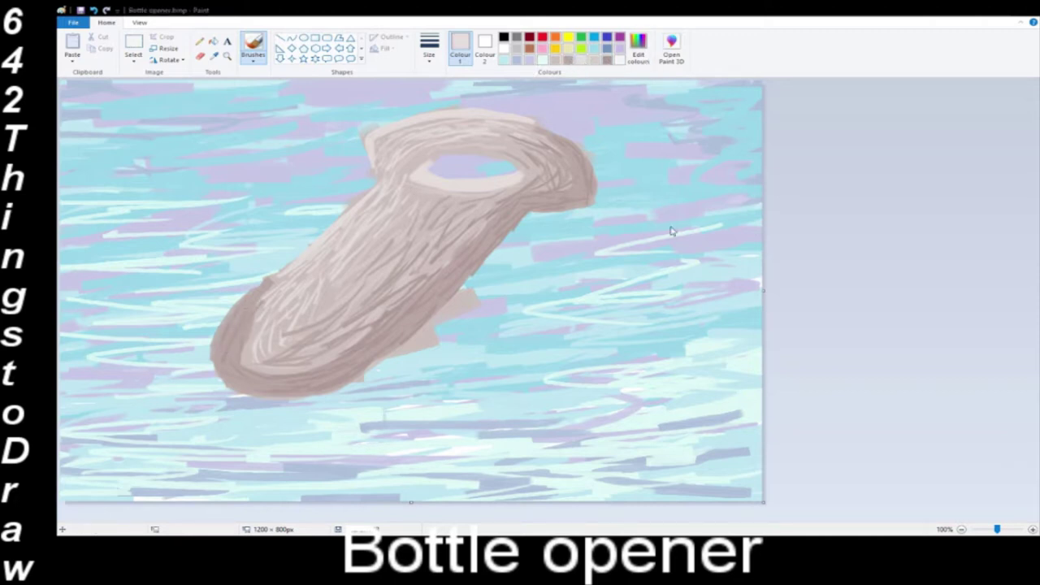
pyautogui.click(479, 388)
pyautogui.click(1033, 529)
pyautogui.click(1033, 529)
pyautogui.moveTo(451, 519); pyautogui.dragTo(788, 518)
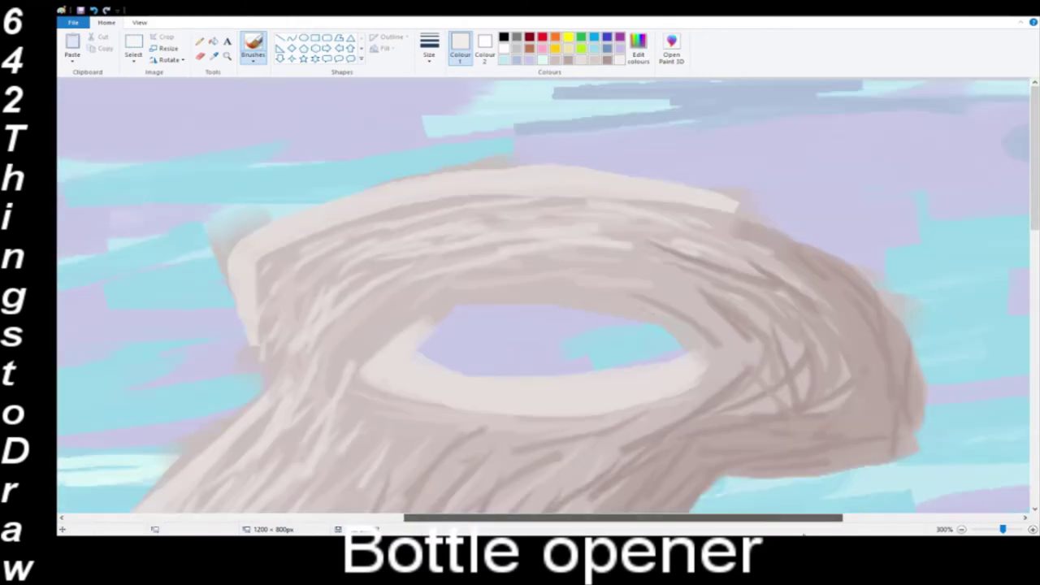
pyautogui.moveTo(420, 379); pyautogui.dragTo(534, 394)
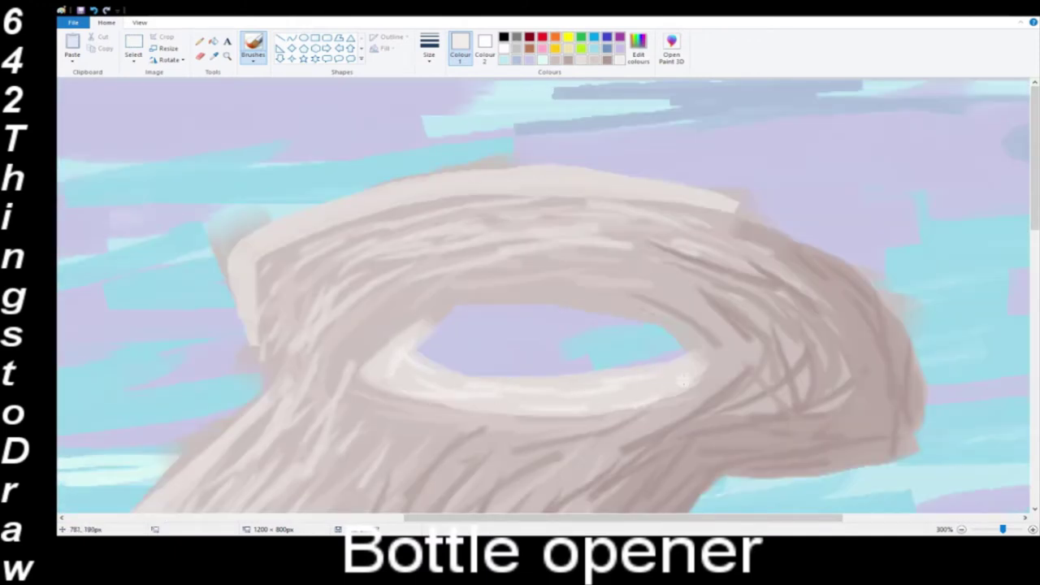
pyautogui.moveTo(570, 180)
pyautogui.mouseDown()
pyautogui.moveTo(254, 245)
pyautogui.moveTo(698, 199)
pyautogui.mouseUp()
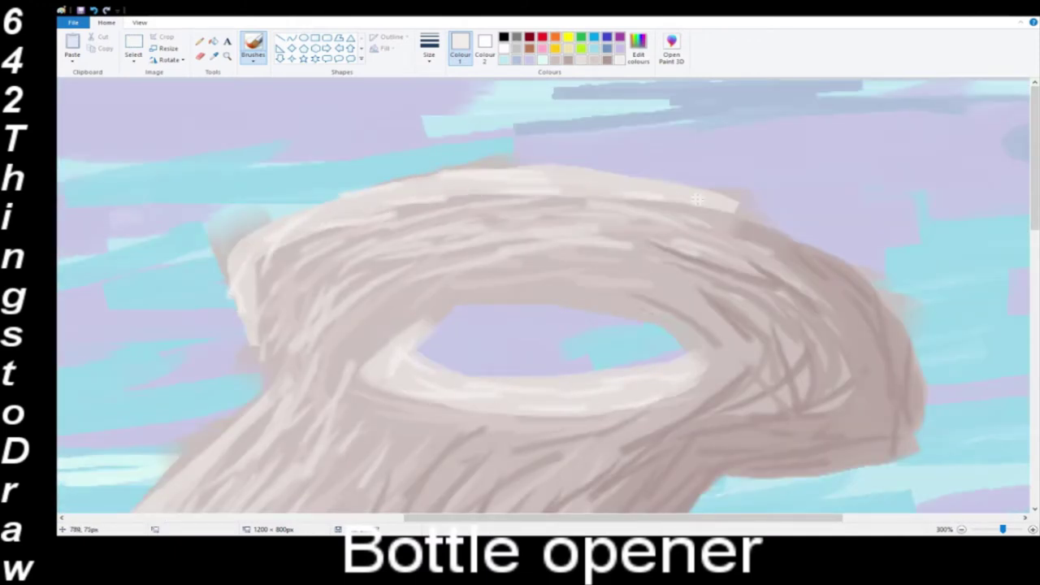
pyautogui.moveTo(280, 256); pyautogui.dragTo(546, 190)
# - Paint very pale pink highlight strokes along the handle's left edge down toward its rounded lower end
pyautogui.scroll(-3, 434, 342)
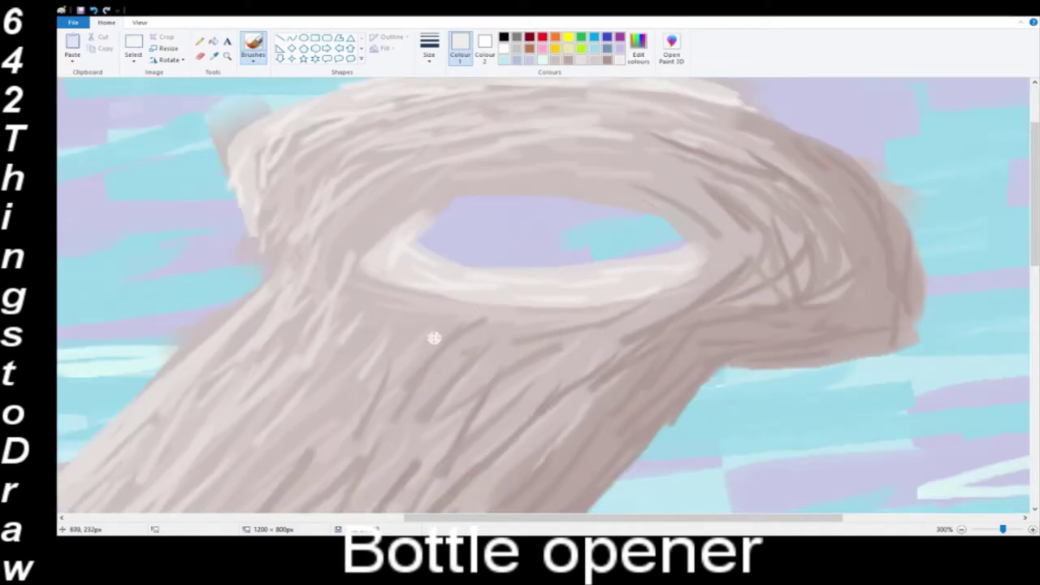
pyautogui.hscroll(-2, 266, 316)
pyautogui.scroll(-6, 291, 275)
pyautogui.moveTo(282, 289); pyautogui.dragTo(178, 371)
pyautogui.moveTo(268, 308); pyautogui.dragTo(160, 397)
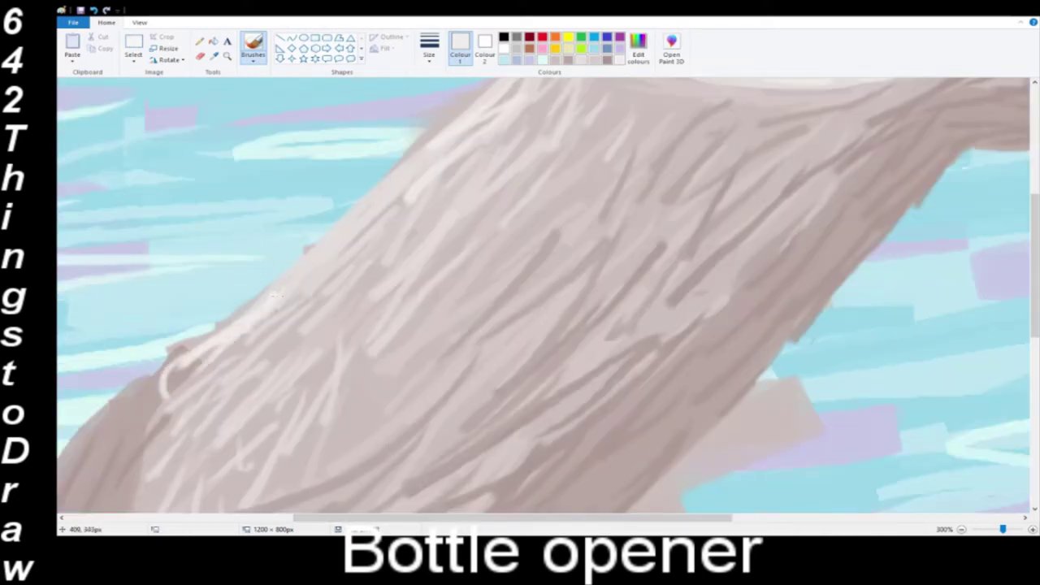
pyautogui.moveTo(317, 270); pyautogui.dragTo(278, 296)
pyautogui.moveTo(415, 218); pyautogui.dragTo(148, 434)
pyautogui.moveTo(159, 386); pyautogui.dragTo(113, 447)
# - Add long very pale pink strokes down the head's left side, through the neck and over the handle's upper-left part
pyautogui.scroll(3, 492, 227)
pyautogui.moveTo(537, 166); pyautogui.dragTo(495, 211)
pyautogui.scroll(4, 494, 208)
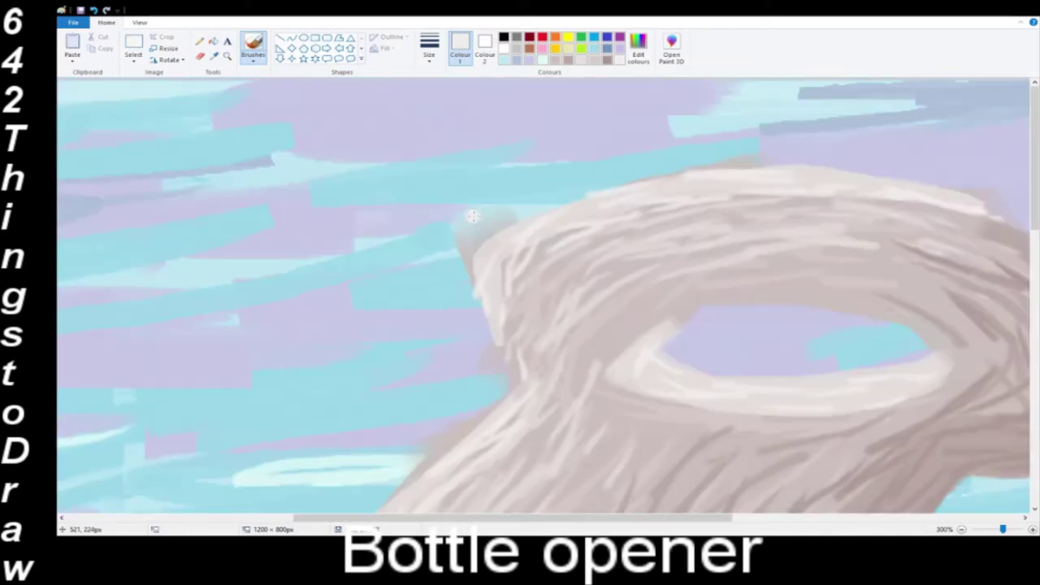
pyautogui.moveTo(513, 277); pyautogui.dragTo(517, 350)
pyautogui.moveTo(555, 252); pyautogui.dragTo(537, 397)
pyautogui.scroll(-4, 504, 252)
pyautogui.moveTo(480, 247); pyautogui.dragTo(443, 314)
pyautogui.moveTo(462, 298)
pyautogui.mouseDown()
pyautogui.moveTo(264, 509)
pyautogui.moveTo(334, 447)
pyautogui.mouseUp()
pyautogui.moveTo(553, 245); pyautogui.dragTo(491, 317)
pyautogui.moveTo(548, 203); pyautogui.dragTo(537, 252)
pyautogui.moveTo(580, 207); pyautogui.dragTo(500, 362)
pyautogui.scroll(4, 612, 197)
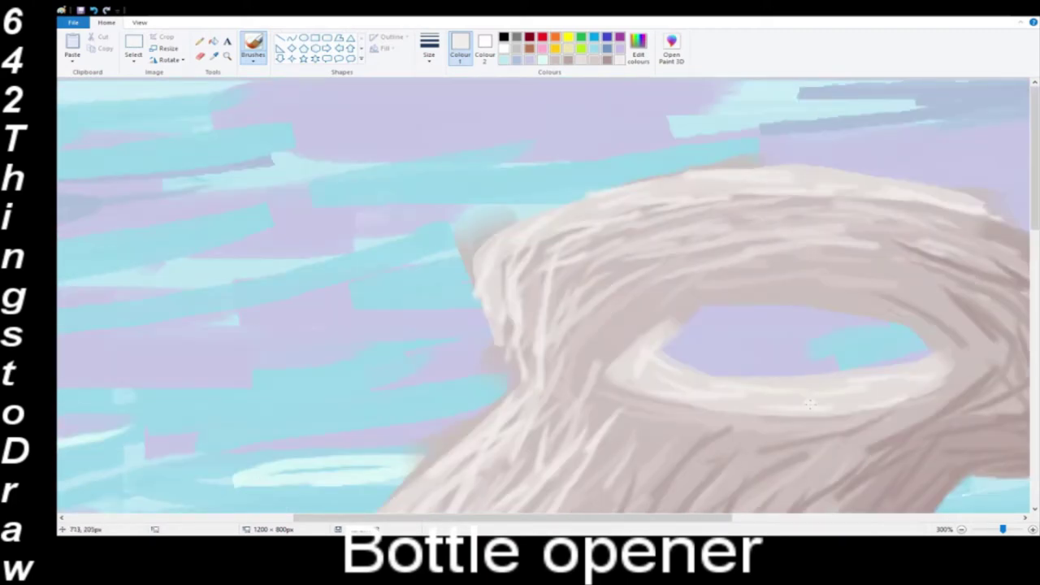
# - Switch to a dark brown and sketch loose shadow strokes beside the handle's right edge and beneath the head
pyautogui.scroll(-4, 811, 404)
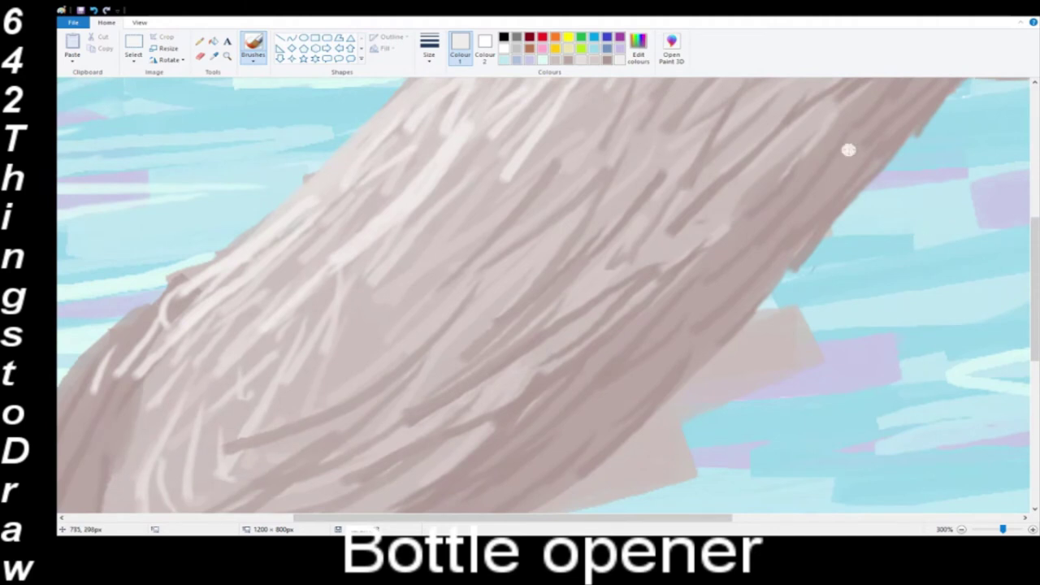
pyautogui.scroll(4, 687, 262)
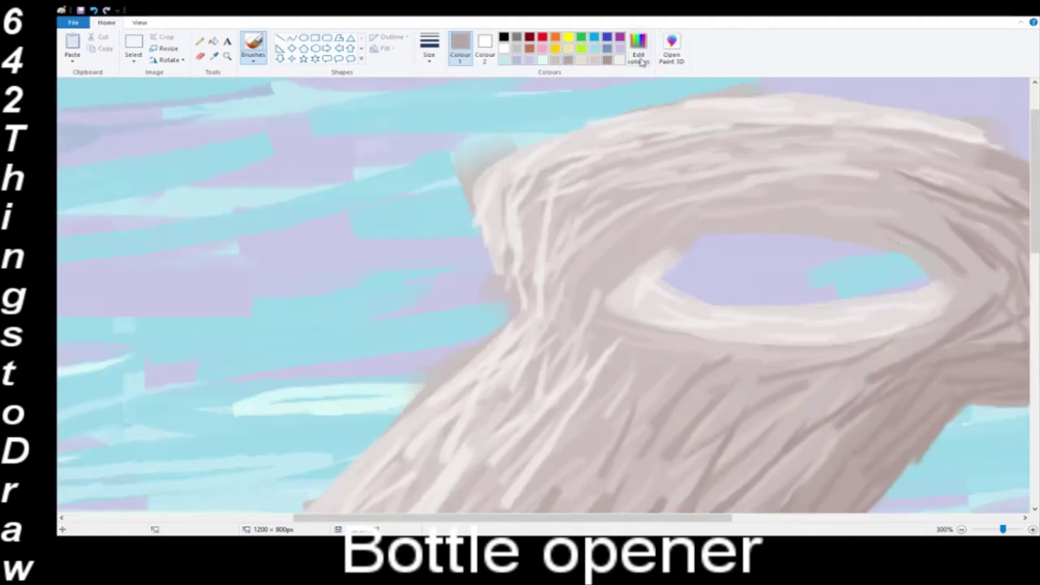
pyautogui.click(502, 352)
pyautogui.scroll(-5, 496, 344)
pyautogui.click(962, 530)
pyautogui.click(963, 530)
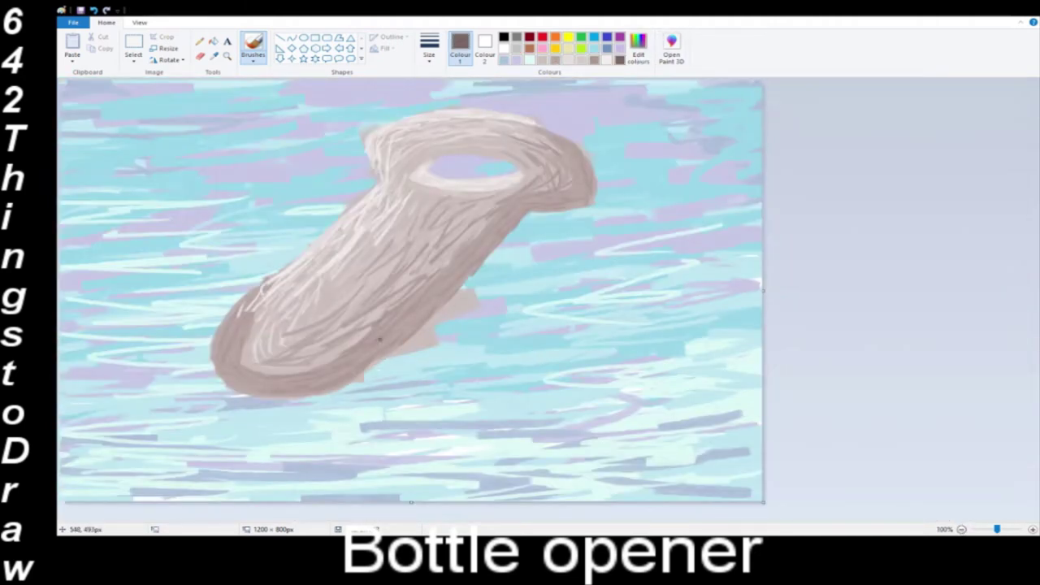
pyautogui.moveTo(333, 387)
pyautogui.mouseDown()
pyautogui.moveTo(524, 285)
pyautogui.moveTo(550, 244)
pyautogui.mouseUp()
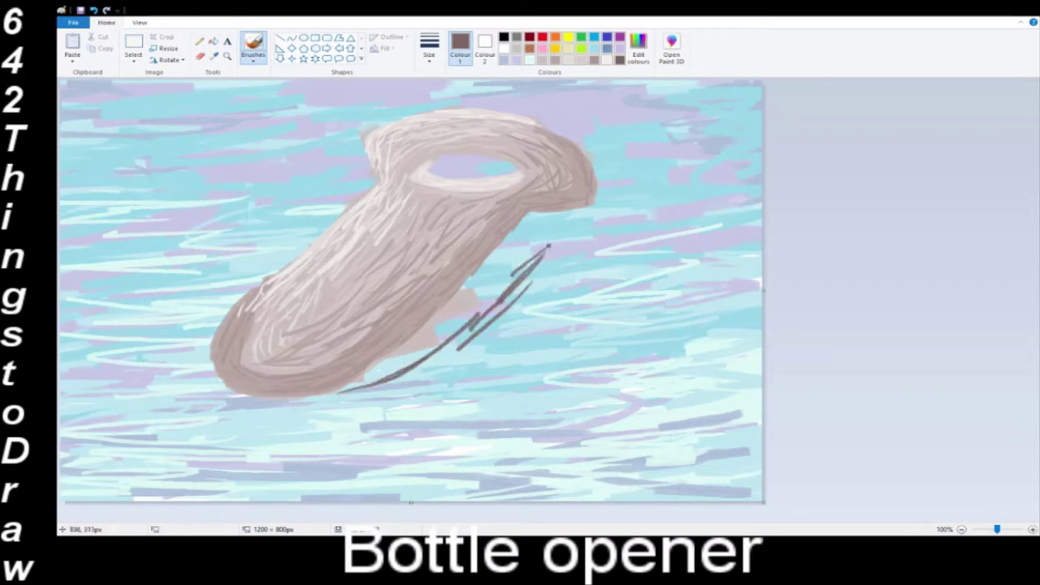
pyautogui.moveTo(434, 337); pyautogui.dragTo(514, 279)
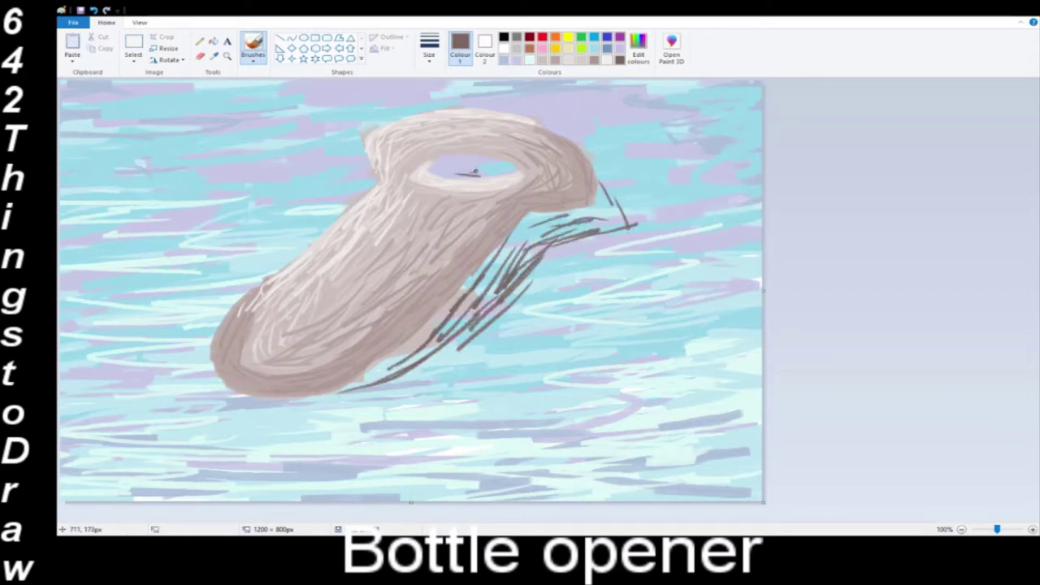
# - Undo the last dark strokes in the hole and paint a dark brown shadow along its lower-right inner edge
pyautogui.click(1033, 530)
pyautogui.moveTo(490, 518); pyautogui.dragTo(724, 518)
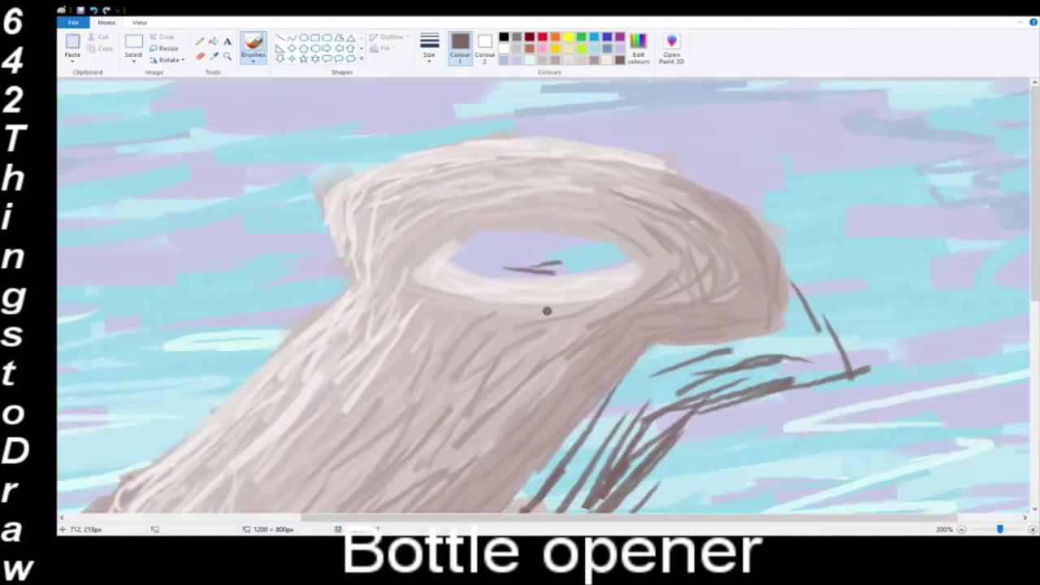
pyautogui.click(1034, 530)
pyautogui.click(1034, 530)
pyautogui.scroll(-3, 854, 423)
pyautogui.click(1034, 530)
pyautogui.click(1034, 530)
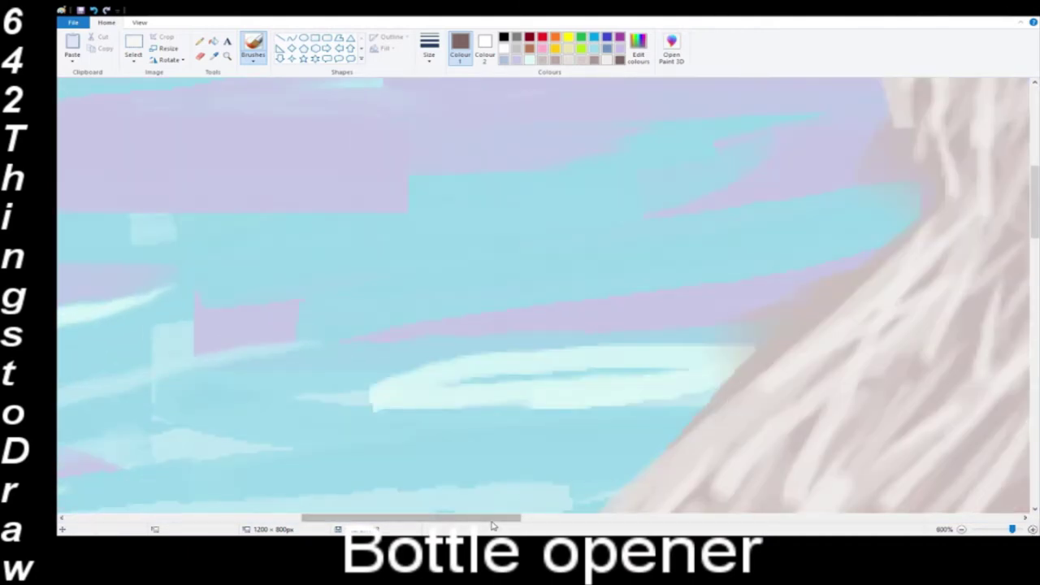
pyautogui.moveTo(491, 518); pyautogui.dragTo(691, 518)
pyautogui.scroll(1, 724, 273)
pyautogui.hotkey('ctrl', 'z')
pyautogui.hotkey('ctrl', 'z')
pyautogui.moveTo(499, 280)
pyautogui.mouseDown()
pyautogui.moveTo(836, 216)
pyautogui.moveTo(804, 244)
pyautogui.moveTo(817, 223)
pyautogui.moveTo(829, 235)
pyautogui.moveTo(699, 276)
pyautogui.mouseUp()
pyautogui.moveTo(471, 290)
pyautogui.mouseDown()
pyautogui.moveTo(889, 232)
pyautogui.moveTo(585, 290)
pyautogui.mouseUp()
# - Block in the shadow beneath the head's right part with broad dark brown strokes
pyautogui.click(962, 530)
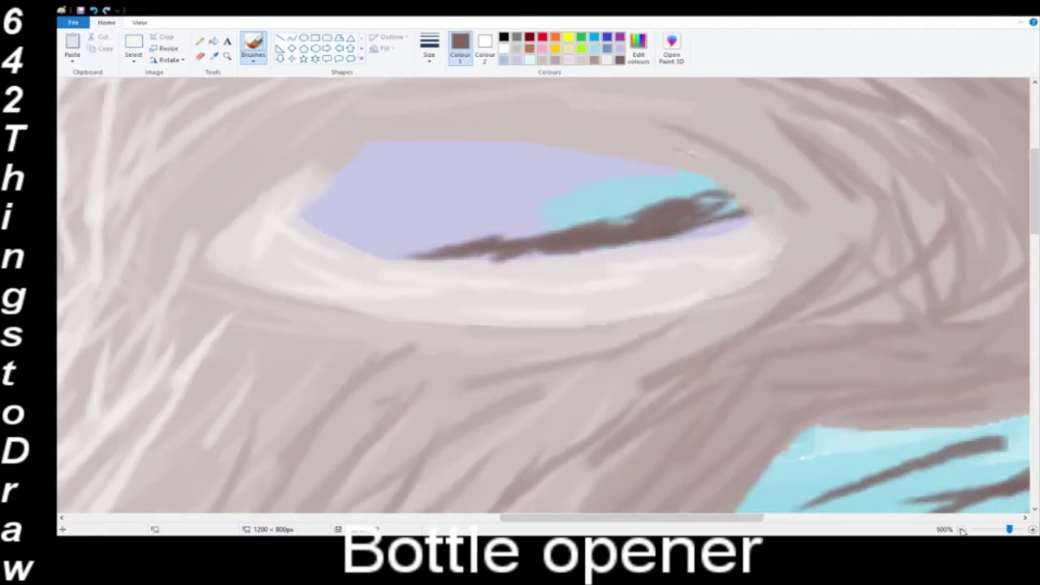
pyautogui.click(962, 530)
pyautogui.click(963, 530)
pyautogui.moveTo(716, 202); pyautogui.dragTo(694, 320)
pyautogui.moveTo(788, 305); pyautogui.dragTo(495, 332)
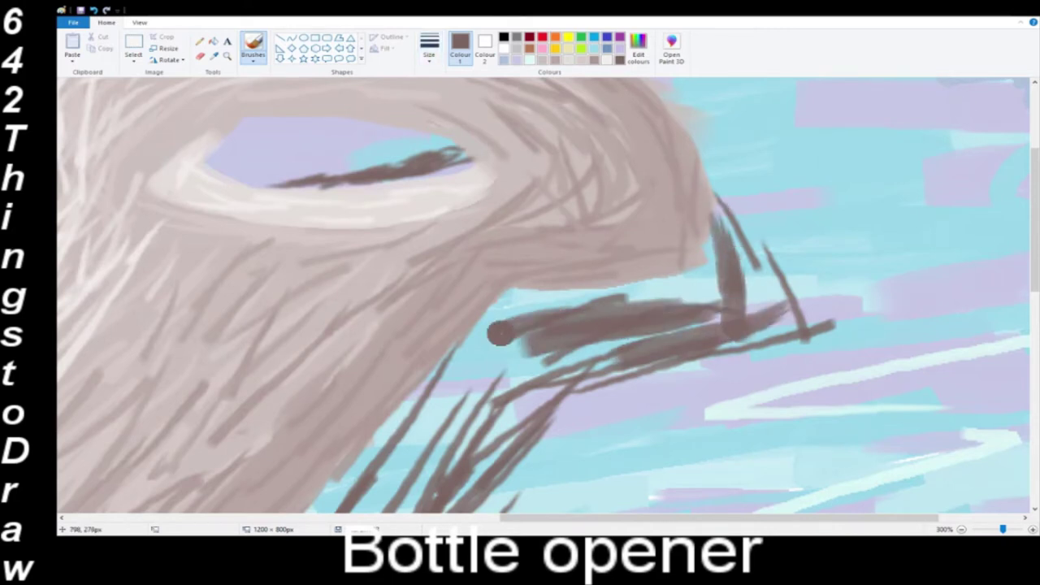
pyautogui.moveTo(496, 293); pyautogui.dragTo(715, 280)
pyautogui.moveTo(532, 313)
pyautogui.mouseDown()
pyautogui.moveTo(479, 342)
pyautogui.moveTo(548, 310)
pyautogui.mouseUp()
pyautogui.moveTo(435, 432)
pyautogui.mouseDown()
pyautogui.moveTo(654, 334)
pyautogui.moveTo(564, 390)
pyautogui.mouseUp()
# - Fill the sketched shadow beside the handle's upper-right edge with dense dark brown diagonal strokes
pyautogui.scroll(-3, 515, 314)
pyautogui.moveTo(505, 115)
pyautogui.mouseDown()
pyautogui.moveTo(94, 442)
pyautogui.moveTo(423, 159)
pyautogui.mouseUp()
pyautogui.scroll(1, 488, 205)
pyautogui.moveTo(478, 206)
pyautogui.mouseDown()
pyautogui.moveTo(327, 340)
pyautogui.moveTo(439, 198)
pyautogui.mouseUp()
pyautogui.moveTo(439, 198); pyautogui.dragTo(334, 284)
pyautogui.moveTo(477, 206); pyautogui.dragTo(409, 293)
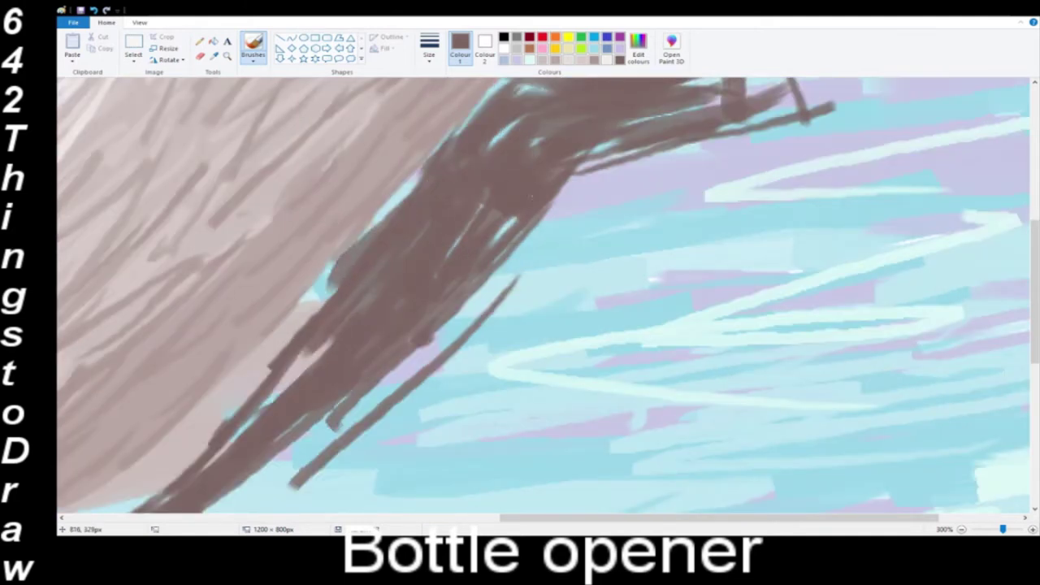
# - Cover the remaining gaps in the shadow under the head and against the handle's right edge in dark brown
pyautogui.scroll(2, 513, 266)
pyautogui.moveTo(712, 241)
pyautogui.mouseDown()
pyautogui.moveTo(630, 345)
pyautogui.moveTo(697, 244)
pyautogui.moveTo(683, 276)
pyautogui.moveTo(398, 400)
pyautogui.mouseUp()
pyautogui.moveTo(488, 343); pyautogui.dragTo(571, 378)
pyautogui.scroll(-2, 689, 340)
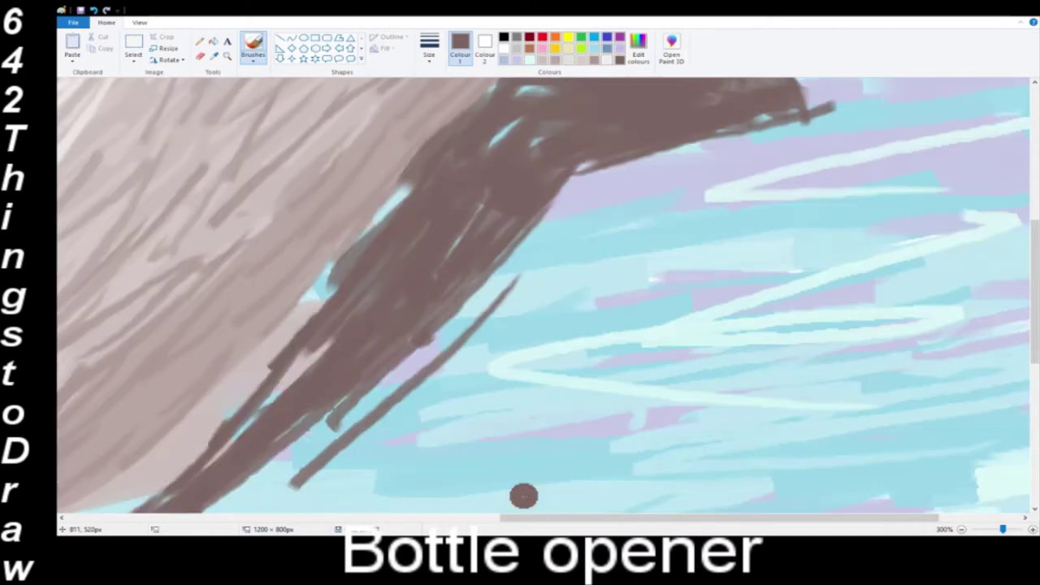
pyautogui.moveTo(537, 519); pyautogui.dragTo(444, 524)
pyautogui.moveTo(589, 214)
pyautogui.mouseDown()
pyautogui.moveTo(461, 363)
pyautogui.moveTo(430, 434)
pyautogui.mouseUp()
pyautogui.moveTo(479, 399); pyautogui.dragTo(605, 199)
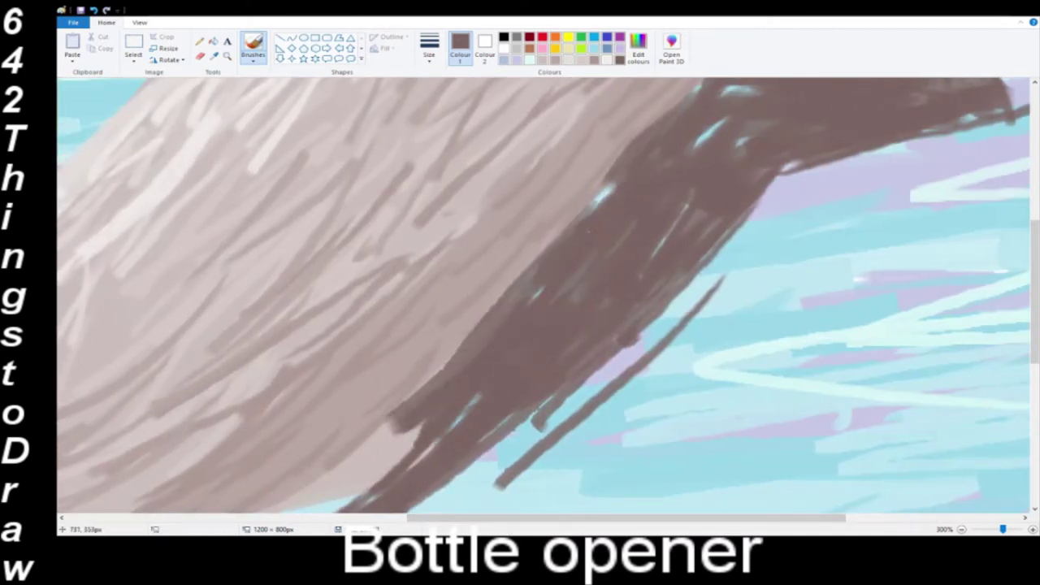
pyautogui.moveTo(653, 257); pyautogui.dragTo(689, 216)
# - Extend the dark brown shadow to the handle's lower end and fill its pointed tip beside the head
pyautogui.scroll(-3, 689, 221)
pyautogui.moveTo(163, 386)
pyautogui.mouseDown()
pyautogui.moveTo(338, 246)
pyautogui.moveTo(390, 243)
pyautogui.moveTo(190, 372)
pyautogui.moveTo(268, 326)
pyautogui.moveTo(345, 253)
pyautogui.moveTo(158, 388)
pyautogui.mouseUp()
pyautogui.scroll(1, 627, 260)
pyautogui.scroll(2, 628, 260)
pyautogui.moveTo(747, 204)
pyautogui.mouseDown()
pyautogui.moveTo(523, 408)
pyautogui.moveTo(756, 200)
pyautogui.moveTo(740, 177)
pyautogui.moveTo(730, 200)
pyautogui.mouseUp()
pyautogui.scroll(1, 813, 203)
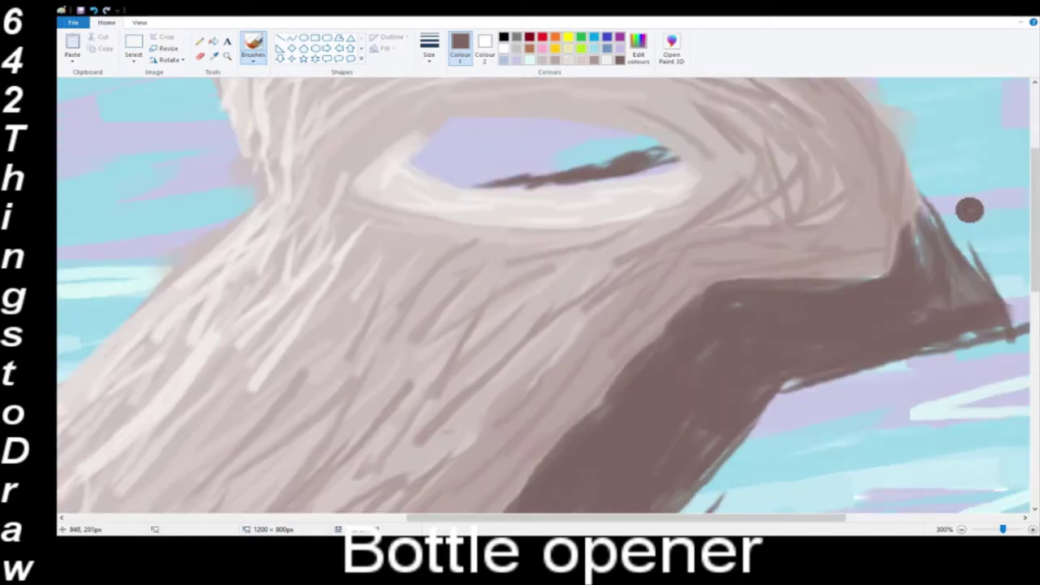
pyautogui.moveTo(917, 219)
pyautogui.mouseDown()
pyautogui.moveTo(995, 334)
pyautogui.moveTo(922, 315)
pyautogui.mouseUp()
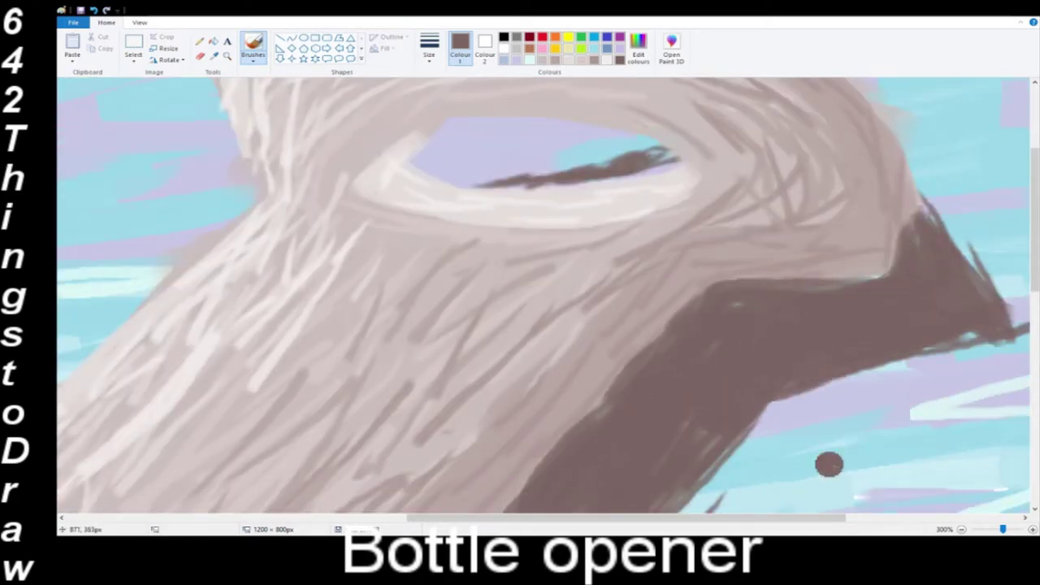
# - Layer a slightly different dark brown over the shadow from beneath the head down to the handle's lower end
pyautogui.click(961, 529)
pyautogui.click(962, 529)
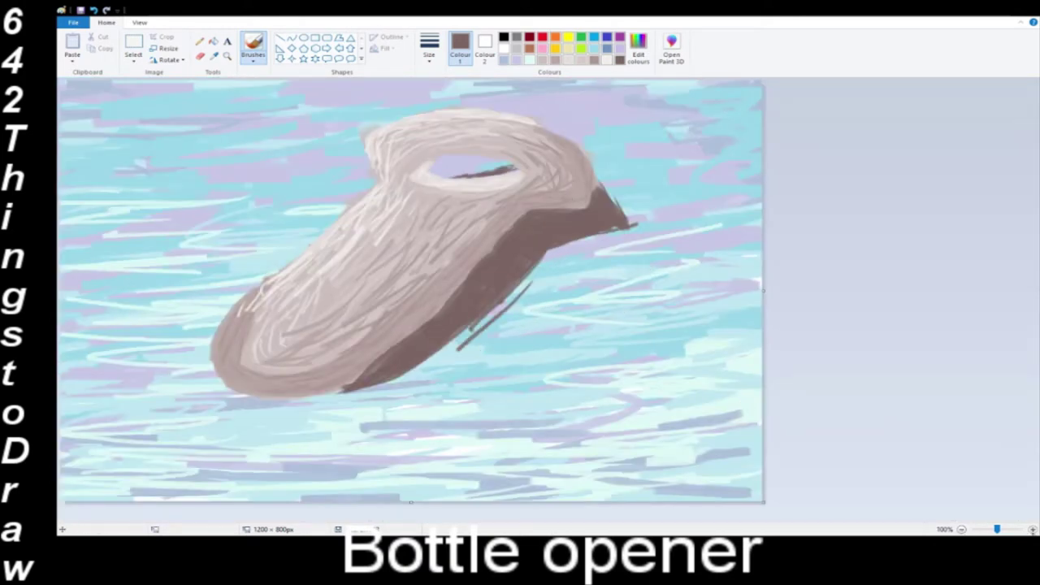
pyautogui.click(1034, 530)
pyautogui.click(1033, 530)
pyautogui.moveTo(474, 518); pyautogui.dragTo(829, 517)
pyautogui.scroll(-1, 624, 370)
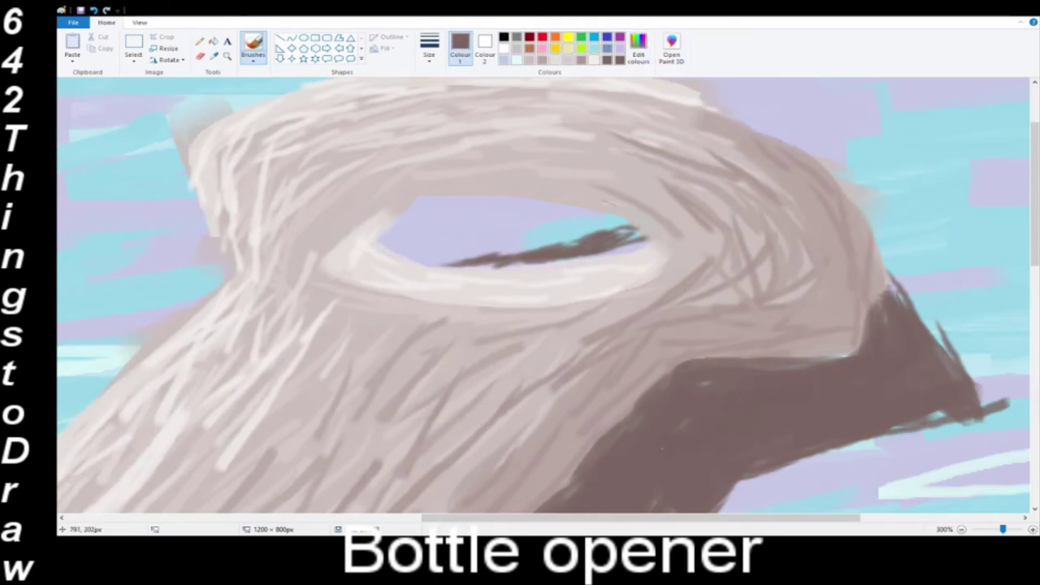
pyautogui.scroll(-3, 708, 387)
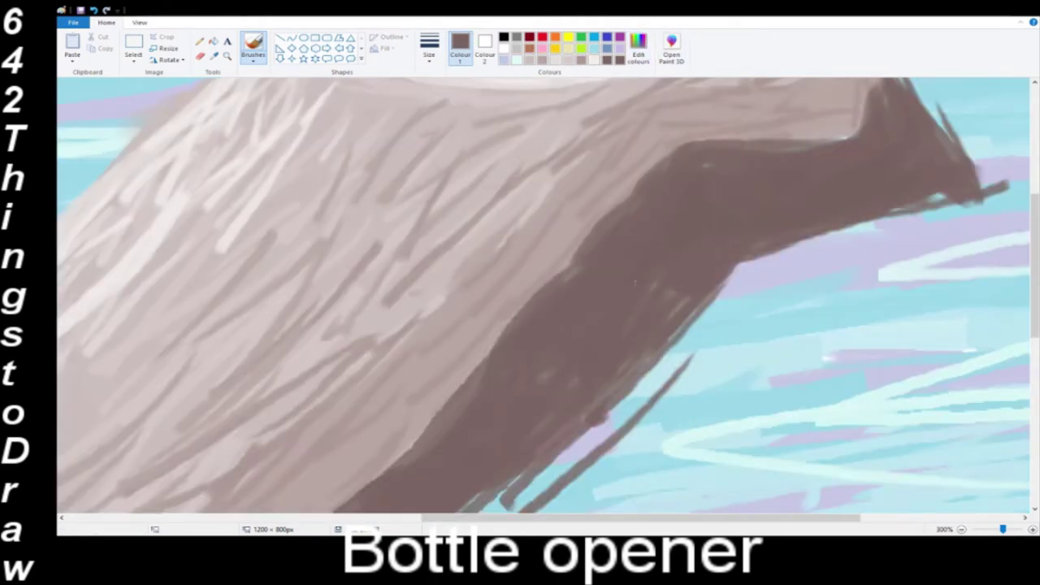
pyautogui.scroll(-3, 543, 296)
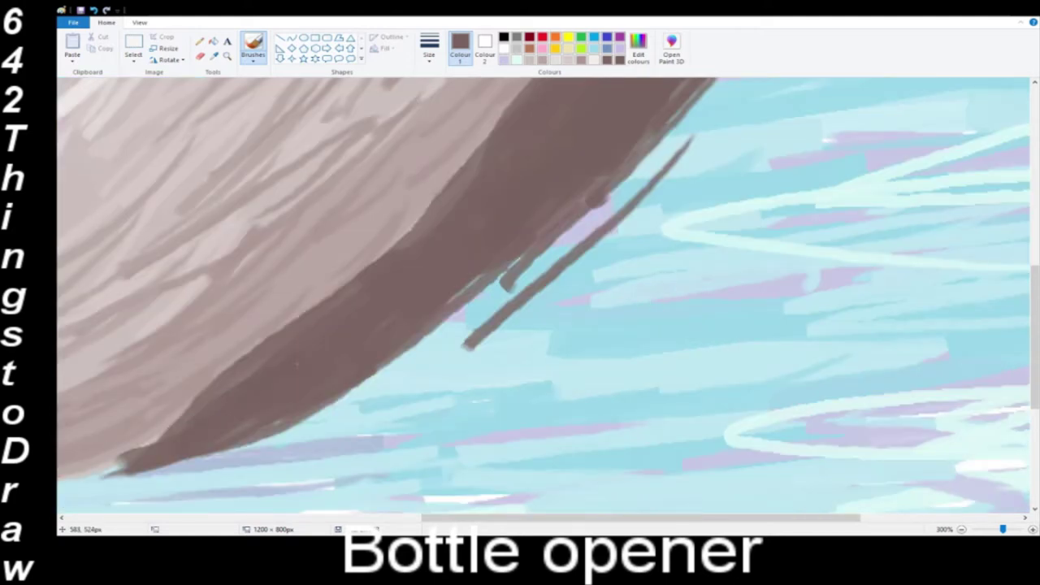
pyautogui.scroll(3, 480, 262)
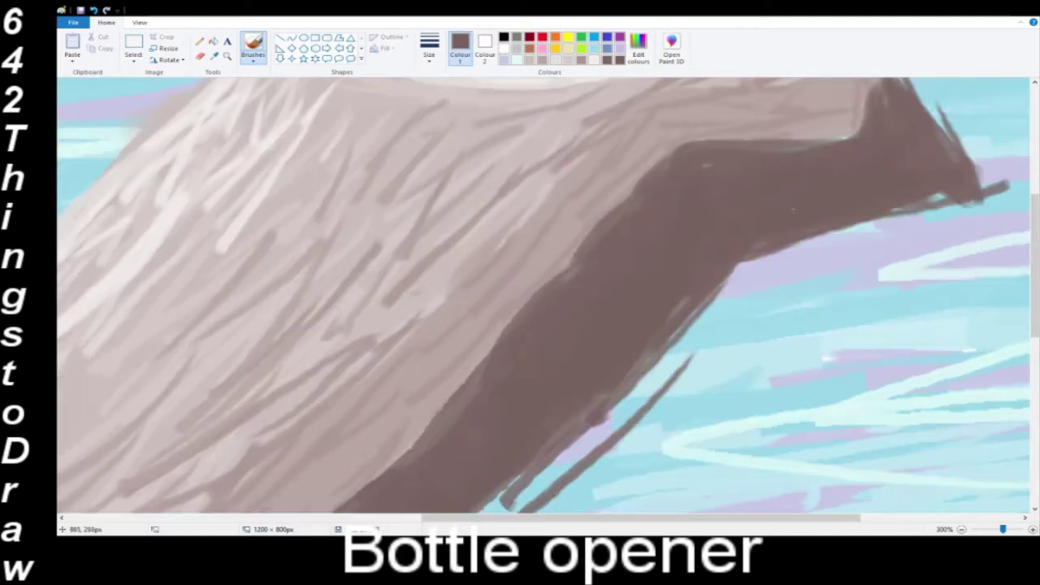
# - Mix another dark brown shade and blend it through the handle's shadow and the shadow inside the hole
pyautogui.click(641, 48)
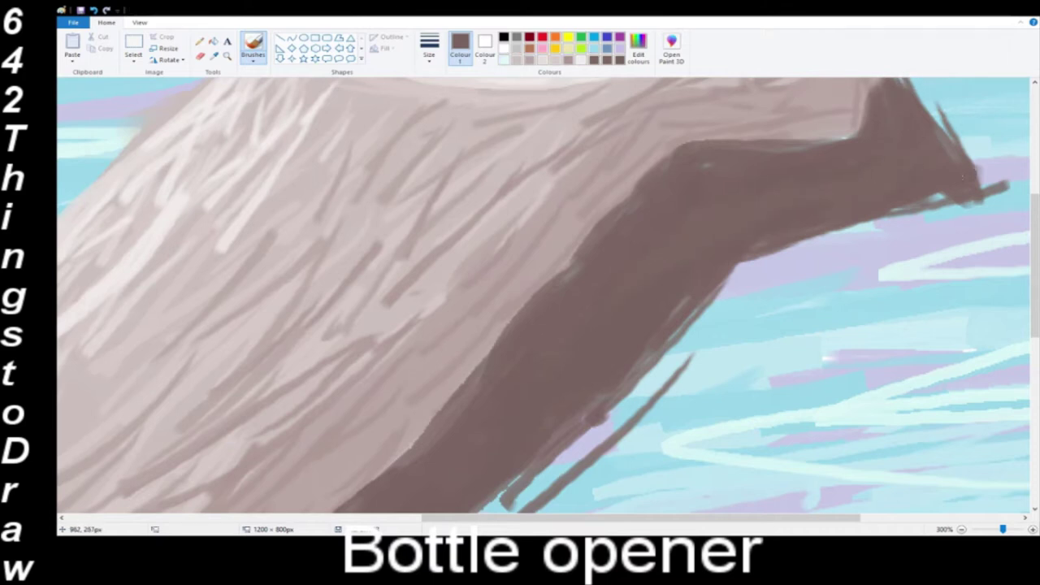
pyautogui.scroll(-3, 543, 295)
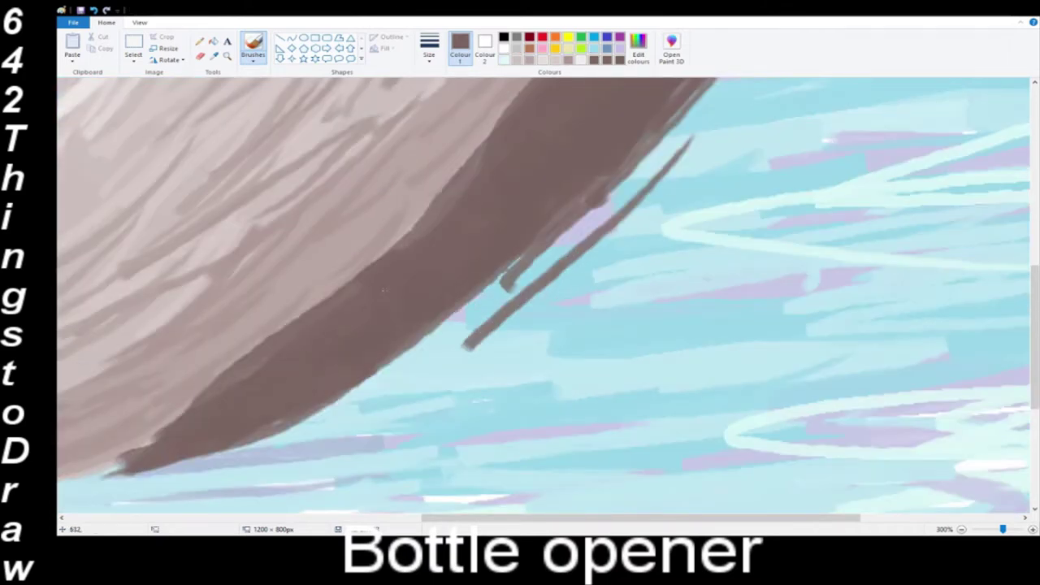
pyautogui.scroll(2, 543, 295)
pyautogui.scroll(4, 603, 137)
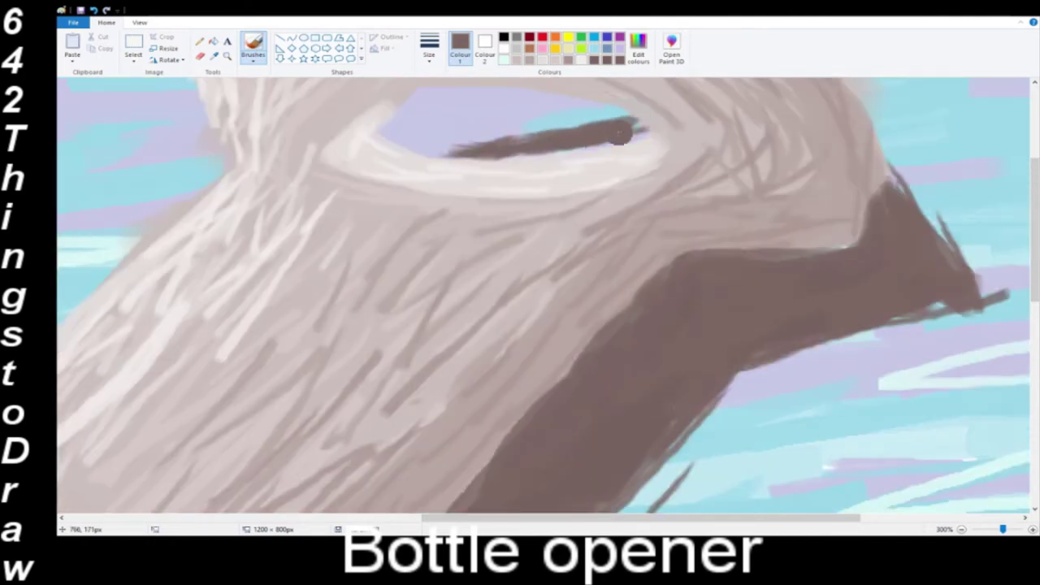
pyautogui.scroll(2, 627, 131)
pyautogui.scroll(2, 700, 110)
pyautogui.click(963, 530)
pyautogui.click(962, 530)
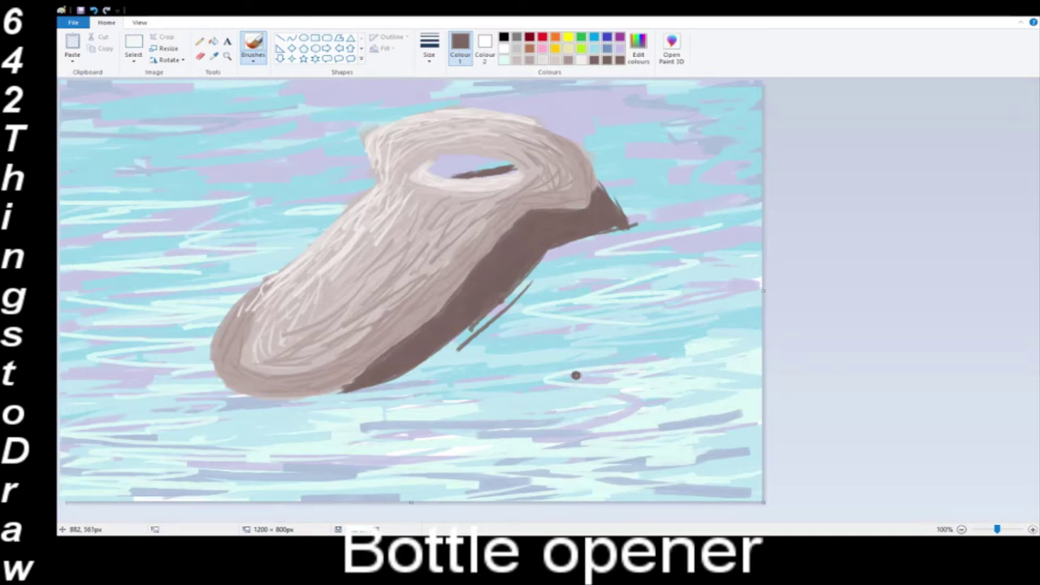
# - Paint a filled very dark red dome for a bottle cap right of the opener, with a slightly lighter lower band
pyautogui.click(542, 36)
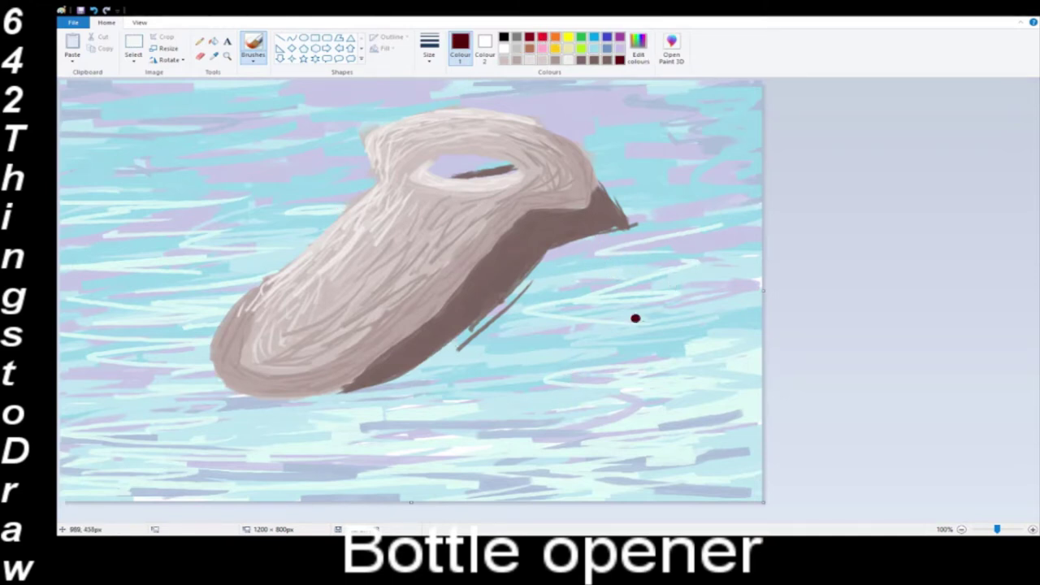
pyautogui.click(1033, 530)
pyautogui.click(1033, 530)
pyautogui.moveTo(465, 521); pyautogui.dragTo(969, 520)
pyautogui.scroll(-5, 656, 269)
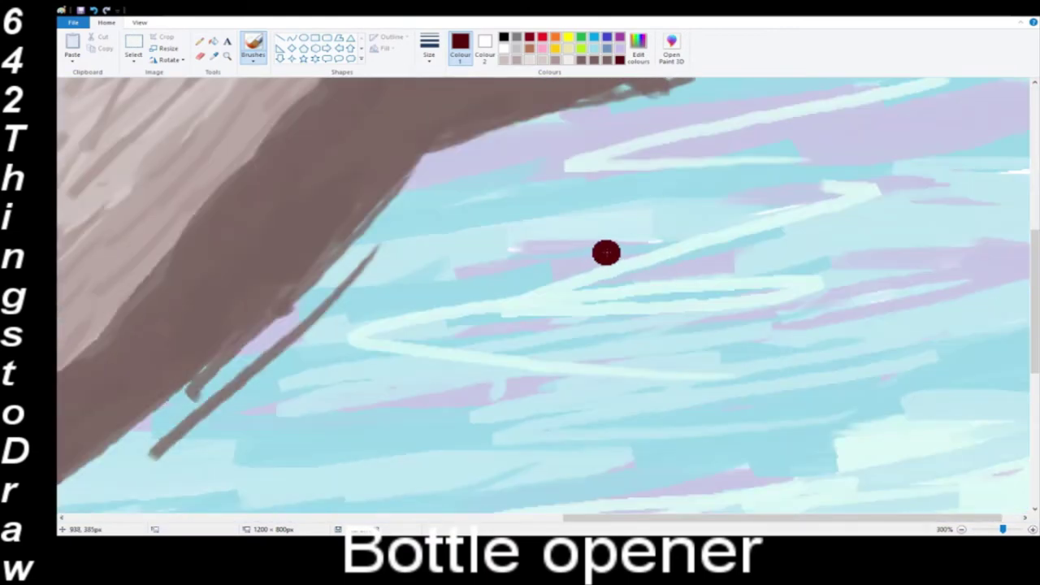
pyautogui.moveTo(706, 148)
pyautogui.mouseDown()
pyautogui.moveTo(642, 154)
pyautogui.moveTo(744, 164)
pyautogui.moveTo(793, 137)
pyautogui.moveTo(655, 221)
pyautogui.moveTo(808, 209)
pyautogui.moveTo(767, 202)
pyautogui.moveTo(638, 216)
pyautogui.mouseUp()
pyautogui.moveTo(813, 169); pyautogui.dragTo(834, 215)
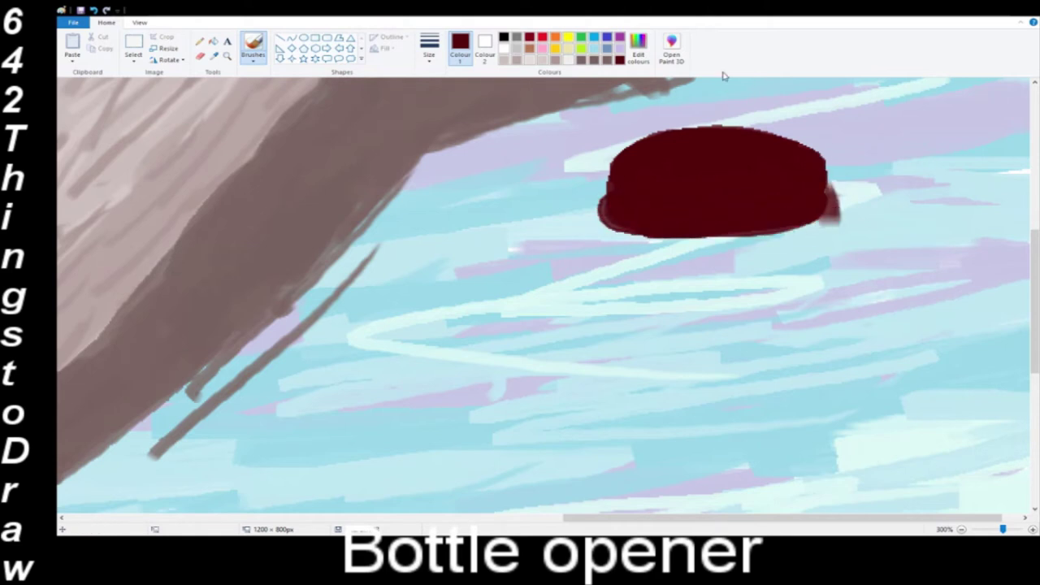
pyautogui.moveTo(605, 188); pyautogui.dragTo(616, 182)
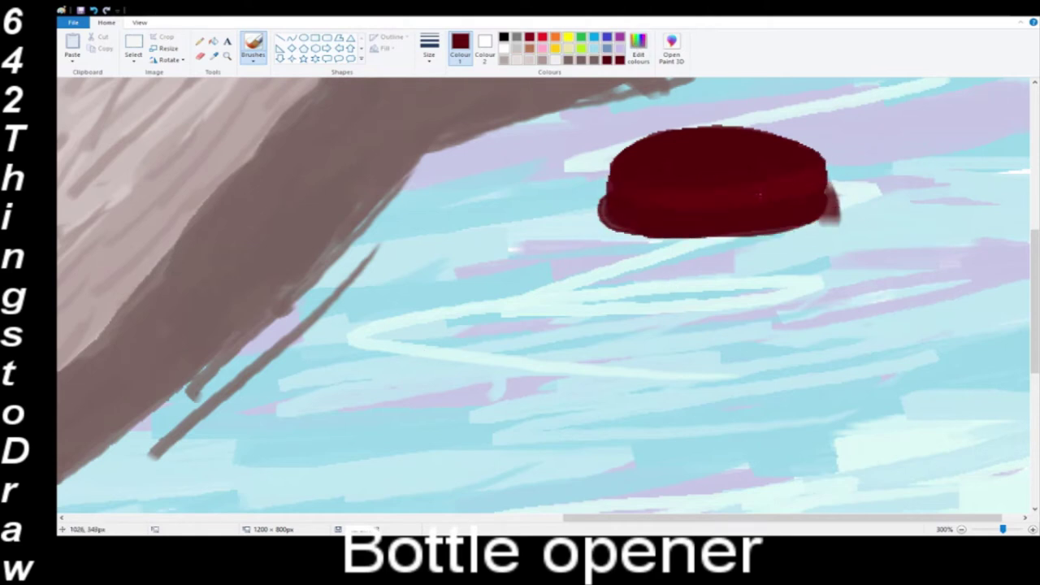
# - Widen the cap's lower band into a flared, wavy skirt with dark pleats, and add dark red highlights around its top
pyautogui.click(1033, 529)
pyautogui.click(1033, 529)
pyautogui.click(1032, 529)
pyautogui.click(1032, 529)
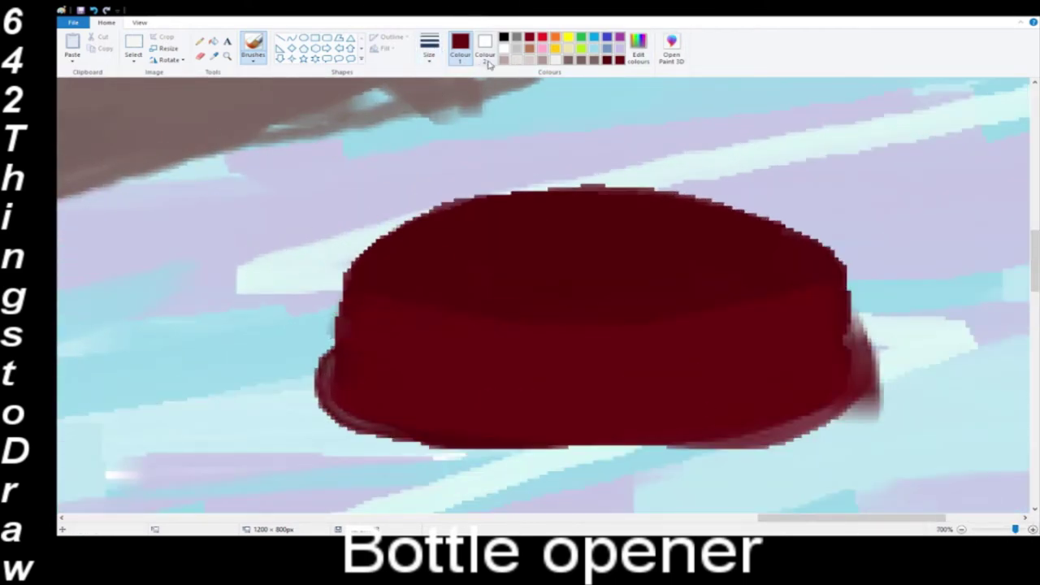
pyautogui.moveTo(334, 334)
pyautogui.mouseDown()
pyautogui.moveTo(276, 392)
pyautogui.moveTo(280, 402)
pyautogui.moveTo(325, 412)
pyautogui.moveTo(334, 319)
pyautogui.mouseUp()
pyautogui.moveTo(848, 302)
pyautogui.mouseDown()
pyautogui.moveTo(883, 380)
pyautogui.moveTo(915, 389)
pyautogui.moveTo(837, 394)
pyautogui.mouseUp()
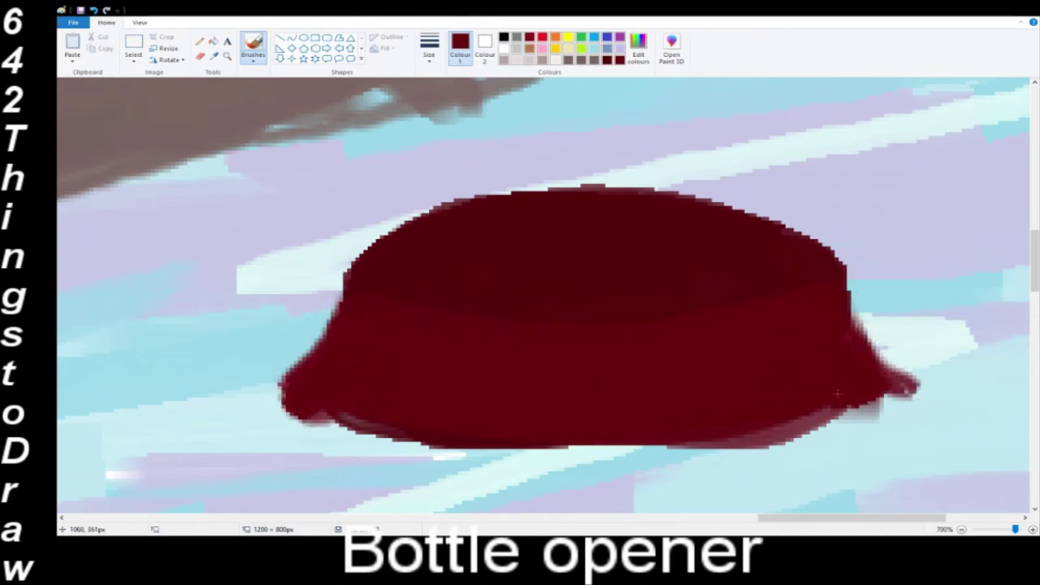
pyautogui.moveTo(311, 396)
pyautogui.mouseDown()
pyautogui.moveTo(408, 442)
pyautogui.moveTo(560, 458)
pyautogui.moveTo(702, 455)
pyautogui.moveTo(892, 389)
pyautogui.moveTo(807, 437)
pyautogui.moveTo(809, 445)
pyautogui.moveTo(627, 468)
pyautogui.moveTo(820, 438)
pyautogui.moveTo(514, 454)
pyautogui.moveTo(577, 447)
pyautogui.moveTo(457, 445)
pyautogui.moveTo(530, 463)
pyautogui.moveTo(389, 430)
pyautogui.moveTo(582, 446)
pyautogui.mouseUp()
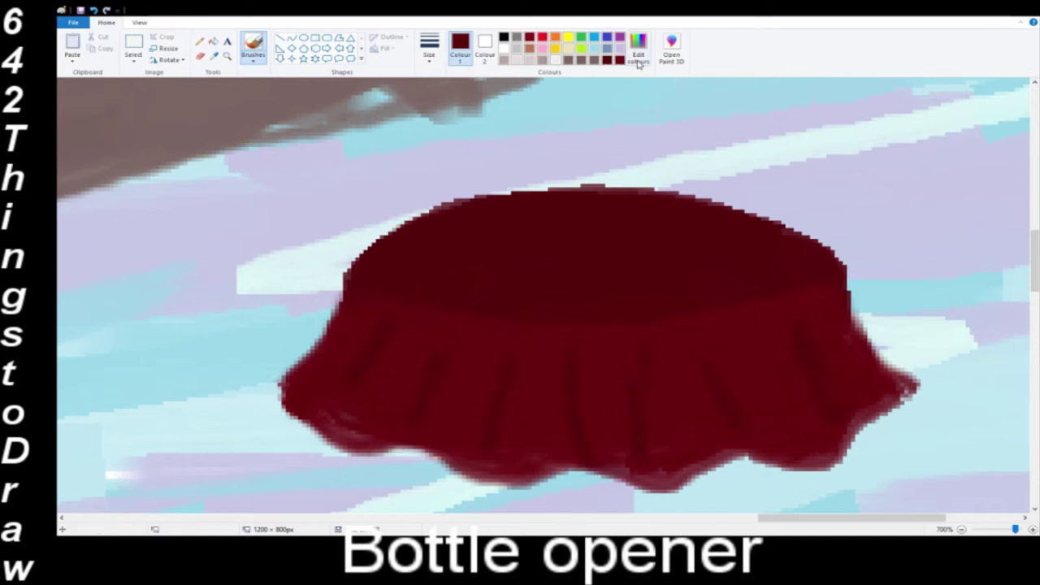
pyautogui.click(639, 59)
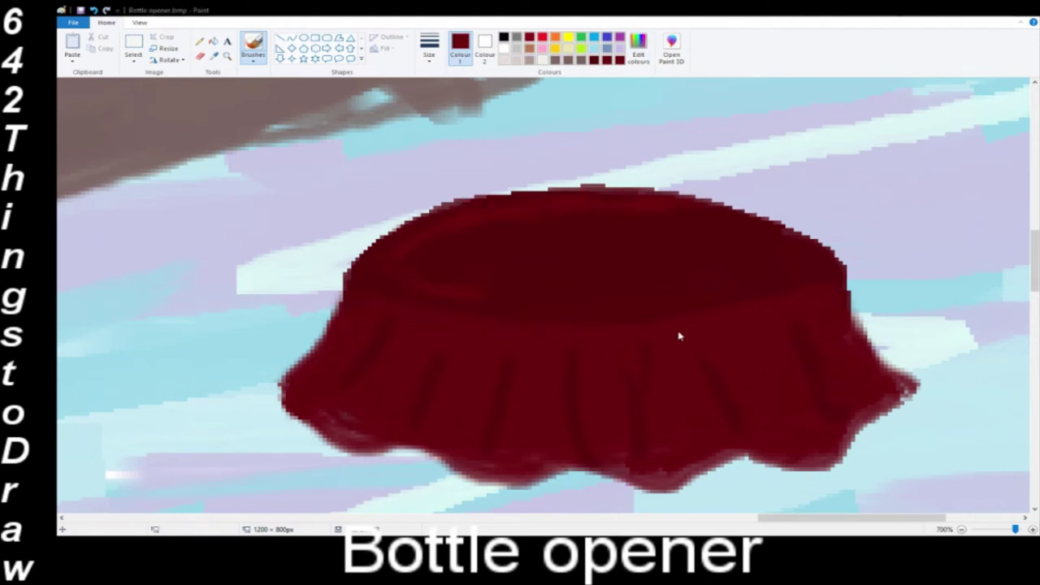
# - Paint brighter red highlights around the rim and across the middle of the bottle cap's top
pyautogui.click(445, 350)
pyautogui.moveTo(517, 304); pyautogui.dragTo(606, 306)
pyautogui.moveTo(613, 303); pyautogui.dragTo(740, 288)
pyautogui.moveTo(734, 218); pyautogui.dragTo(763, 227)
pyautogui.moveTo(812, 274); pyautogui.dragTo(782, 283)
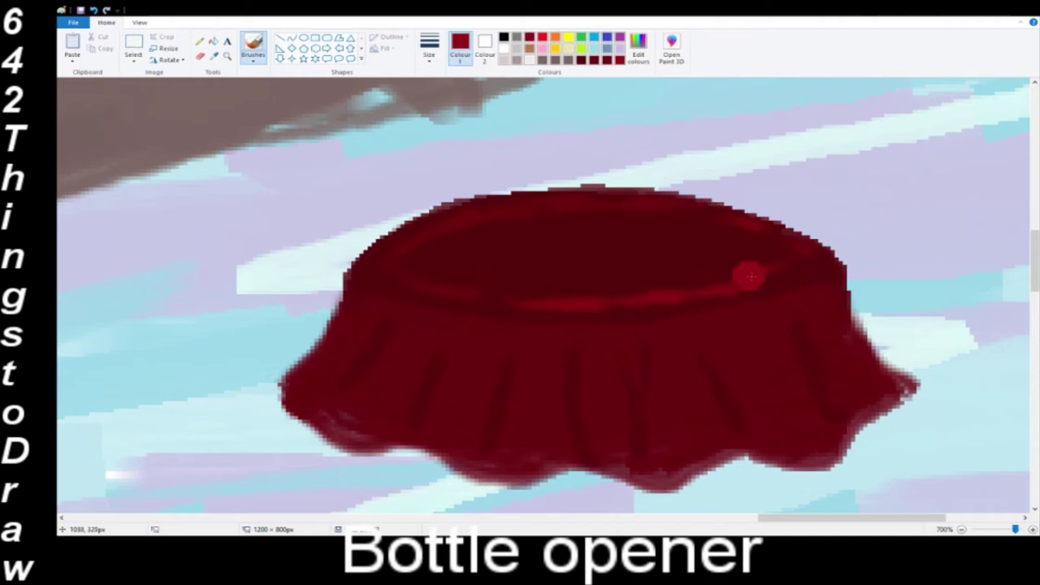
pyautogui.moveTo(663, 252); pyautogui.dragTo(601, 269)
pyautogui.moveTo(519, 268); pyautogui.dragTo(553, 268)
# - Paint a grey-brown shadow along the wavy lower edge of the bottle cap
pyautogui.scroll(-3, 574, 239)
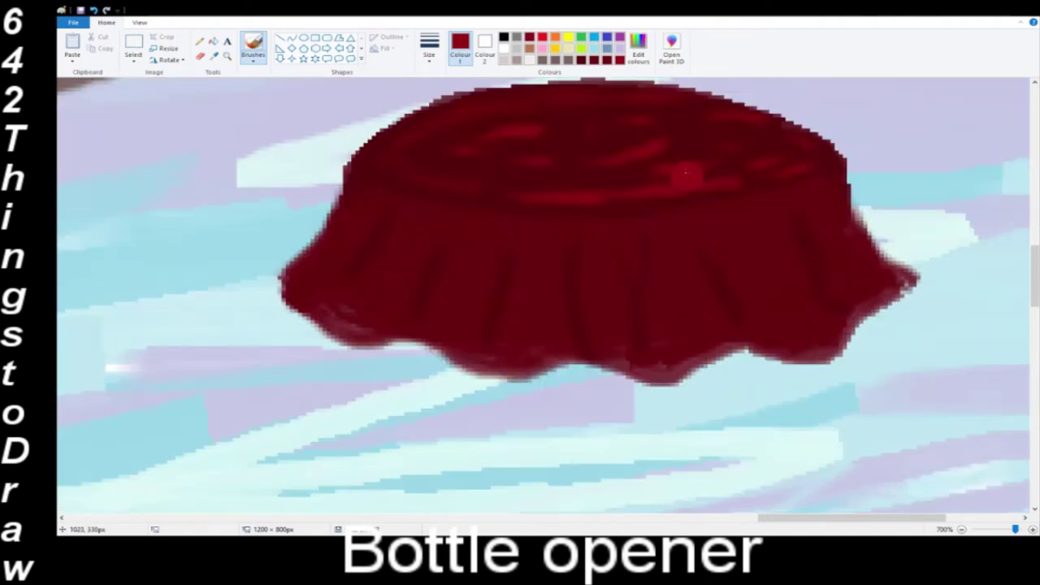
pyautogui.moveTo(276, 303)
pyautogui.mouseDown()
pyautogui.moveTo(416, 364)
pyautogui.moveTo(390, 364)
pyautogui.mouseUp()
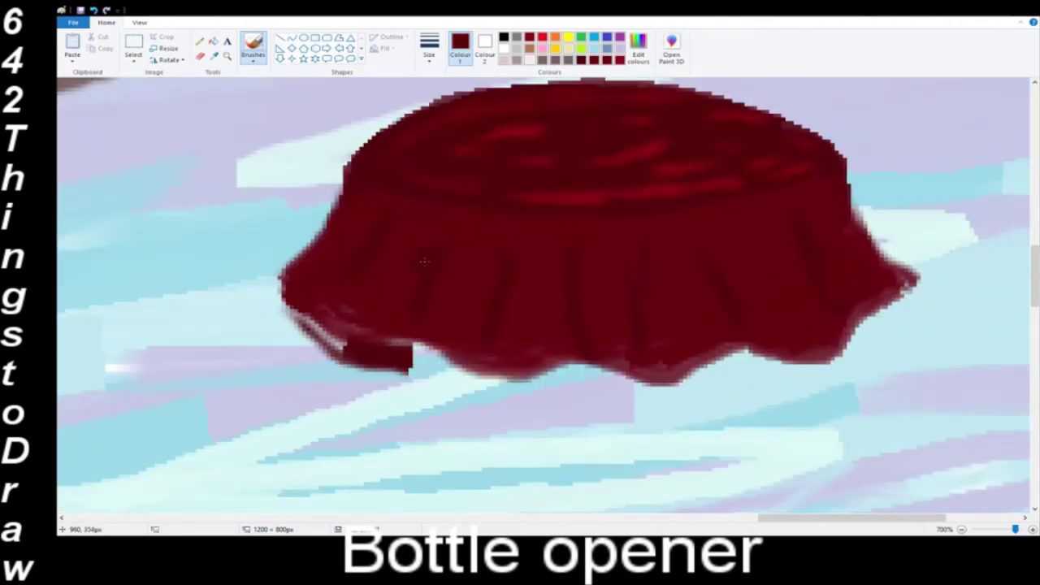
pyautogui.click(568, 60)
pyautogui.click(583, 61)
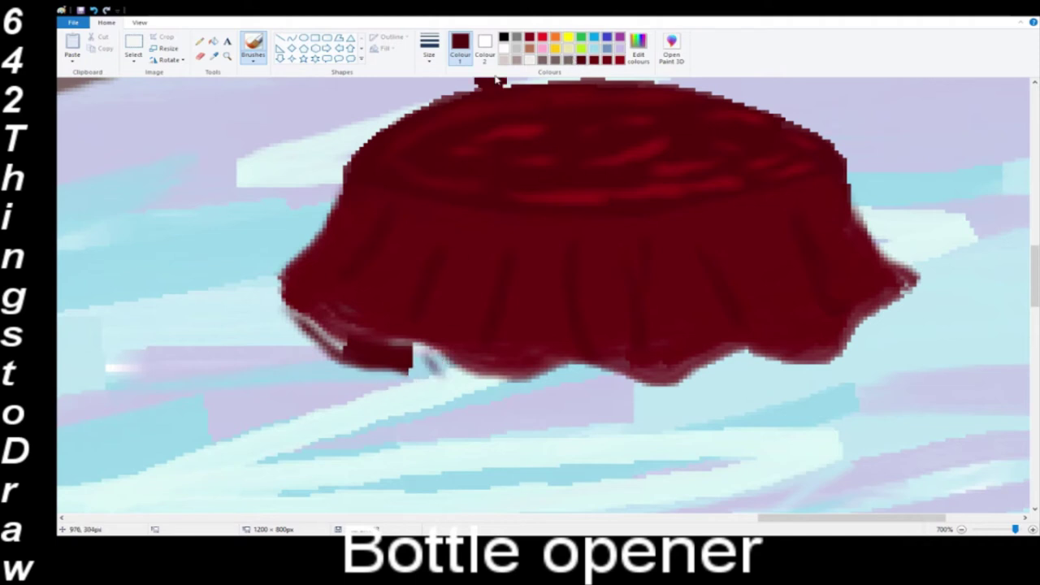
pyautogui.click(571, 61)
pyautogui.moveTo(294, 308)
pyautogui.mouseDown()
pyautogui.moveTo(388, 367)
pyautogui.moveTo(366, 346)
pyautogui.moveTo(474, 387)
pyautogui.moveTo(703, 376)
pyautogui.mouseUp()
pyautogui.moveTo(821, 378)
pyautogui.mouseDown()
pyautogui.moveTo(447, 366)
pyautogui.moveTo(410, 358)
pyautogui.mouseUp()
pyautogui.moveTo(918, 280)
pyautogui.mouseDown()
pyautogui.moveTo(789, 390)
pyautogui.moveTo(776, 385)
pyautogui.moveTo(841, 355)
pyautogui.moveTo(870, 318)
pyautogui.moveTo(691, 361)
pyautogui.mouseUp()
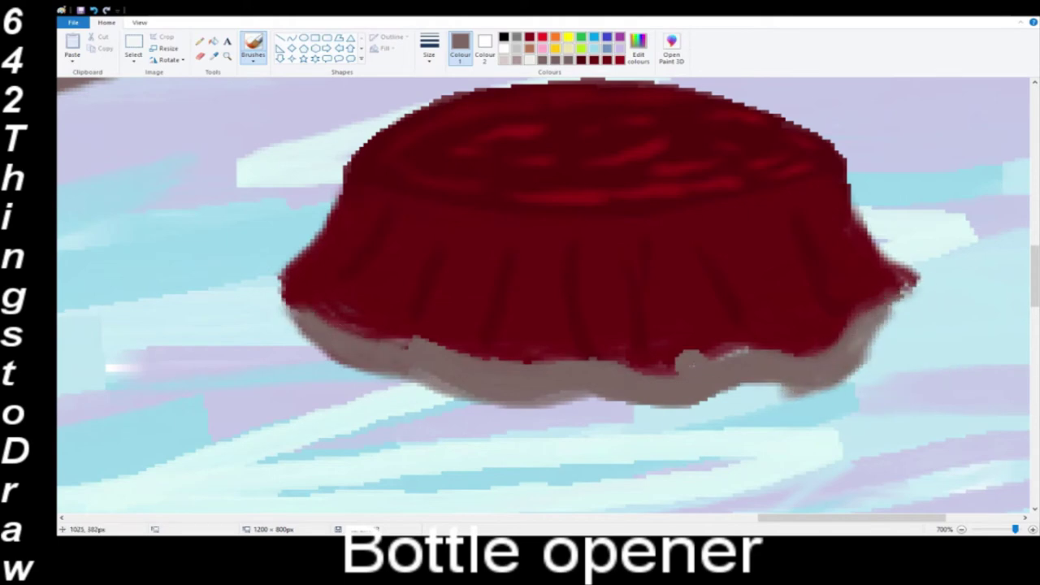
# - Extend the cap's grey-brown shadow downward and to the right into a fuller, rounded shape
pyautogui.scroll(2, 646, 376)
pyautogui.click(962, 530)
pyautogui.click(962, 530)
pyautogui.click(963, 530)
pyautogui.click(962, 530)
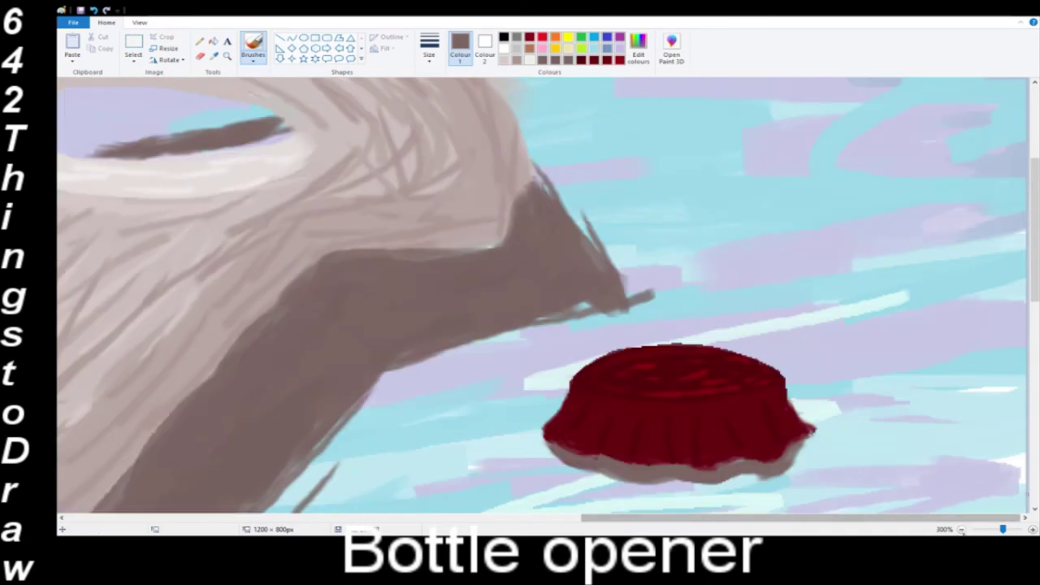
pyautogui.click(962, 530)
pyautogui.click(963, 530)
pyautogui.click(1033, 530)
pyautogui.click(1033, 529)
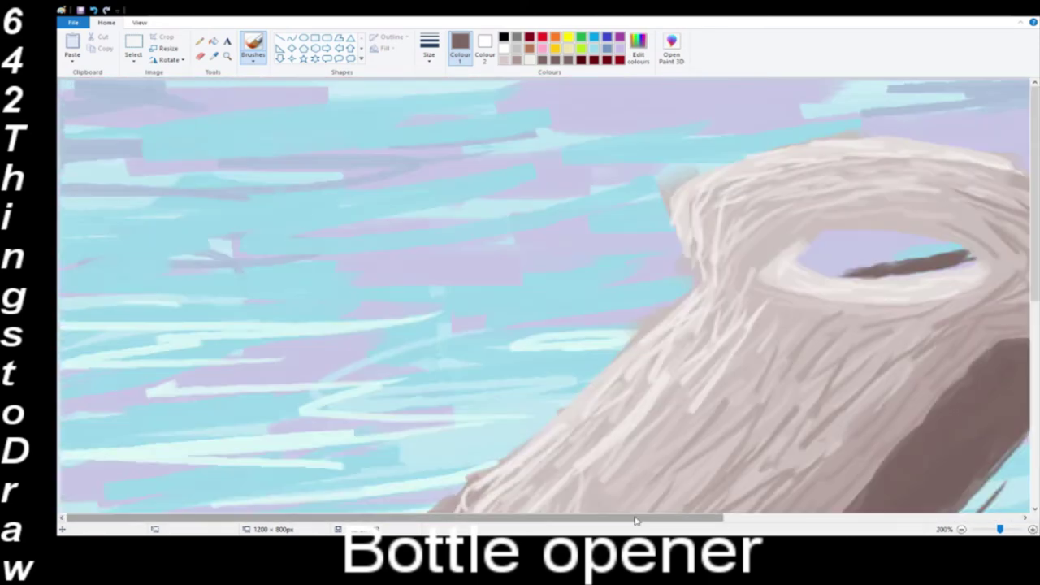
pyautogui.click(1034, 529)
pyautogui.scroll(-2, 899, 455)
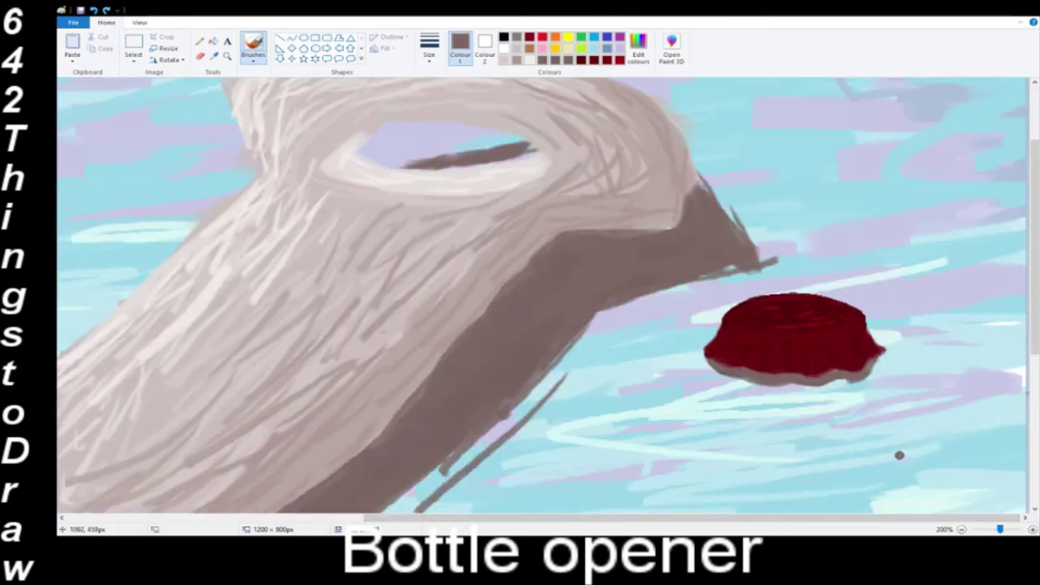
pyautogui.click(1033, 529)
pyautogui.click(1033, 529)
pyautogui.click(1033, 529)
pyautogui.moveTo(576, 518); pyautogui.dragTo(877, 519)
pyautogui.scroll(-5, 727, 371)
pyautogui.moveTo(642, 285)
pyautogui.mouseDown()
pyautogui.moveTo(785, 323)
pyautogui.moveTo(994, 283)
pyautogui.moveTo(987, 244)
pyautogui.moveTo(756, 313)
pyautogui.moveTo(894, 325)
pyautogui.moveTo(878, 320)
pyautogui.moveTo(967, 293)
pyautogui.moveTo(933, 329)
pyautogui.moveTo(915, 297)
pyautogui.moveTo(894, 295)
pyautogui.mouseUp()
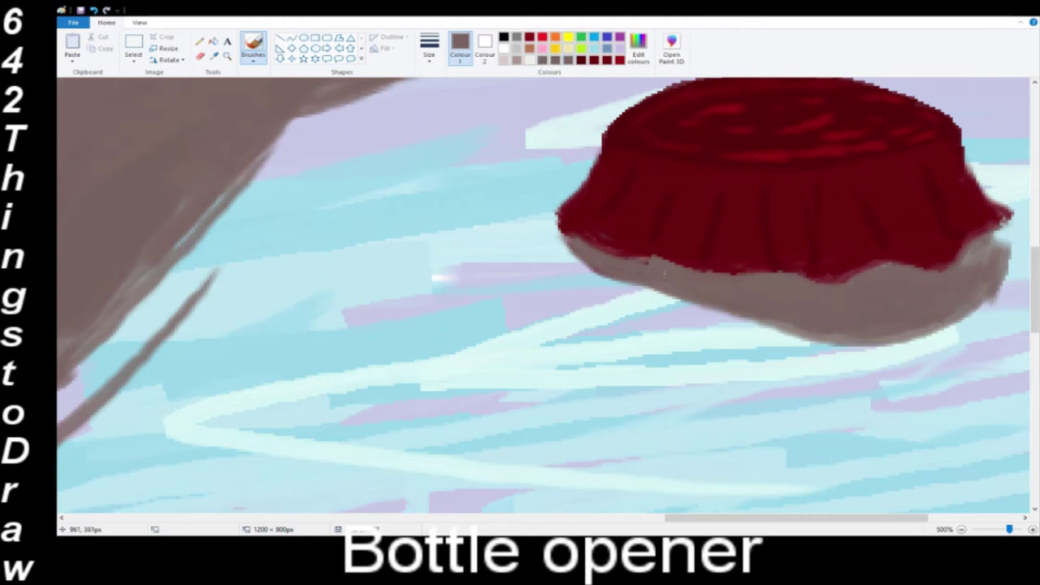
pyautogui.moveTo(697, 296); pyautogui.dragTo(851, 317)
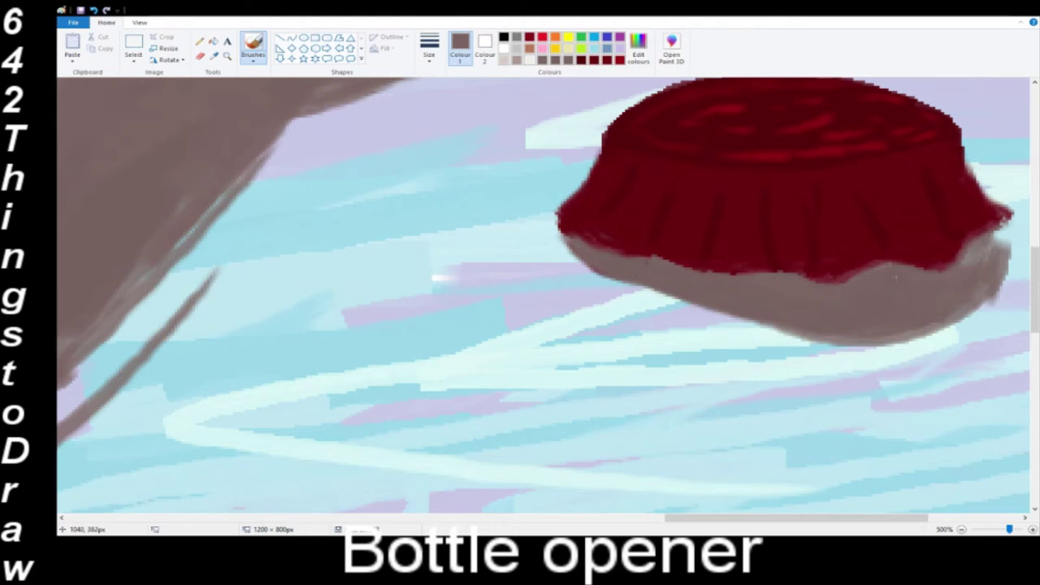
# - Paint a filled muted dark red bottle shape with a curved shoulder along the canvas's left edge
pyautogui.click(964, 530)
pyautogui.click(963, 530)
pyautogui.click(963, 530)
pyautogui.click(963, 530)
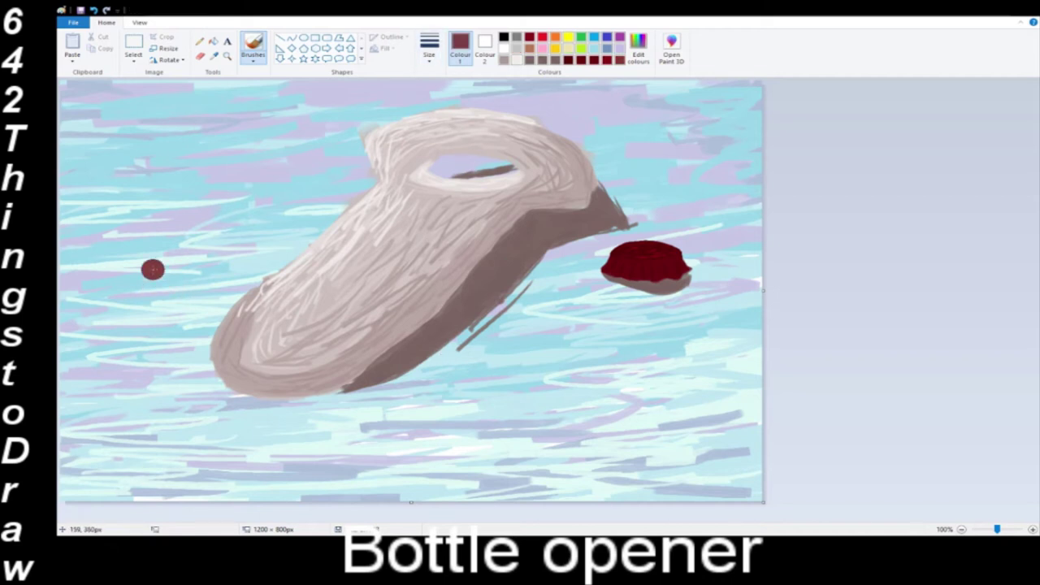
pyautogui.moveTo(146, 265); pyautogui.dragTo(130, 501)
pyautogui.moveTo(137, 423)
pyautogui.mouseDown()
pyautogui.moveTo(136, 246)
pyautogui.moveTo(149, 208)
pyautogui.moveTo(131, 145)
pyautogui.moveTo(74, 81)
pyautogui.mouseUp()
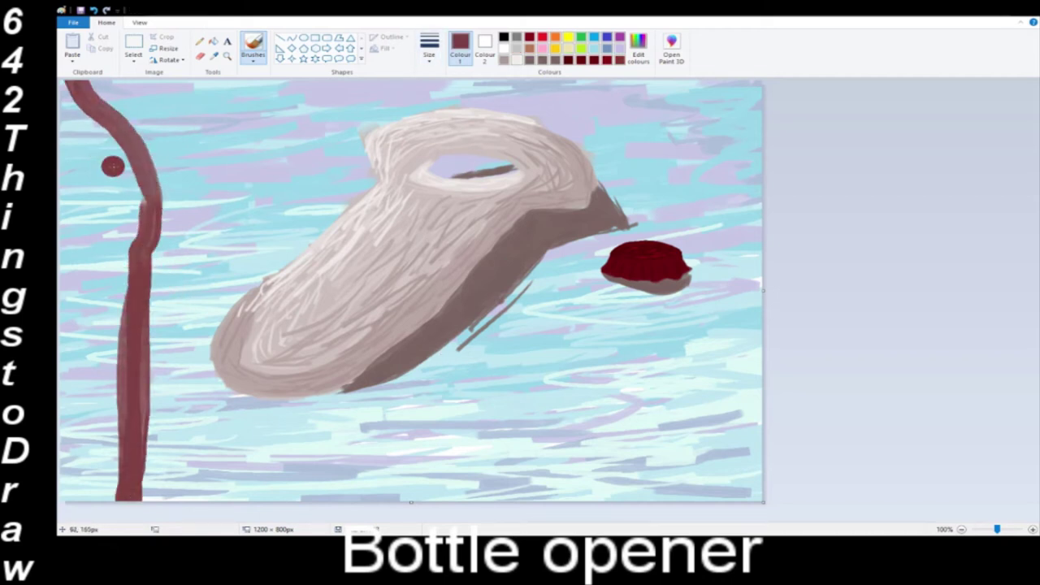
pyautogui.moveTo(137, 250)
pyautogui.mouseDown()
pyautogui.moveTo(70, 87)
pyautogui.moveTo(74, 221)
pyautogui.mouseUp()
pyautogui.moveTo(91, 127)
pyautogui.mouseDown()
pyautogui.moveTo(120, 260)
pyautogui.moveTo(107, 499)
pyautogui.mouseUp()
pyautogui.moveTo(115, 498); pyautogui.dragTo(114, 348)
pyautogui.moveTo(88, 197)
pyautogui.mouseDown()
pyautogui.moveTo(90, 495)
pyautogui.moveTo(89, 195)
pyautogui.moveTo(142, 257)
pyautogui.moveTo(91, 487)
pyautogui.moveTo(87, 84)
pyautogui.moveTo(128, 172)
pyautogui.mouseUp()
pyautogui.moveTo(61, 162); pyautogui.dragTo(83, 374)
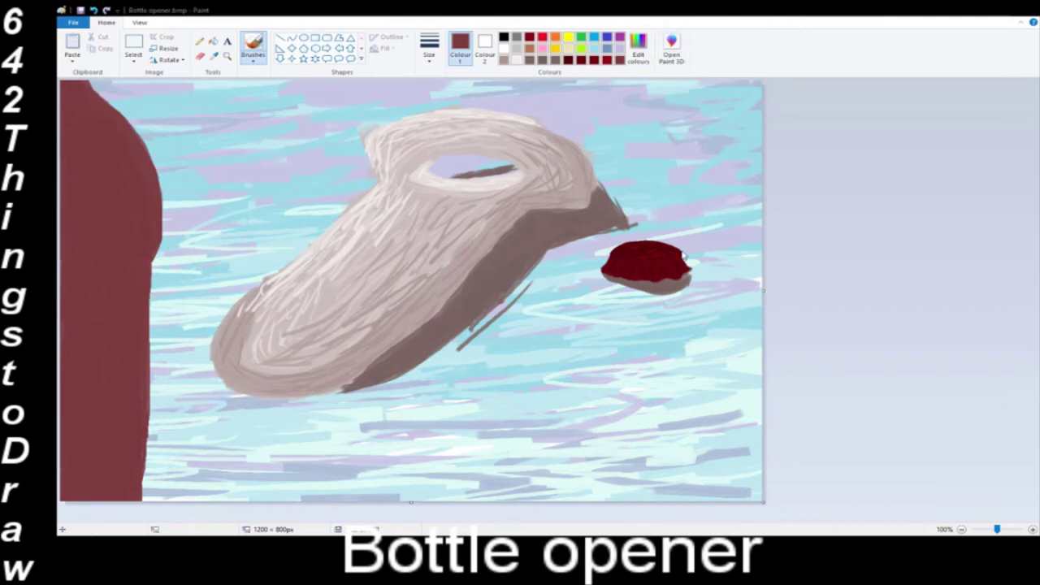
# - Add slightly lighter red patches on the bottle's curved shoulder and near its lower end
pyautogui.click(452, 371)
pyautogui.moveTo(136, 209)
pyautogui.mouseDown()
pyautogui.moveTo(69, 95)
pyautogui.moveTo(121, 188)
pyautogui.moveTo(132, 238)
pyautogui.mouseUp()
pyautogui.hotkey('ctrl', 'z')
pyautogui.moveTo(95, 144); pyautogui.dragTo(103, 199)
pyautogui.moveTo(127, 457); pyautogui.dragTo(121, 497)
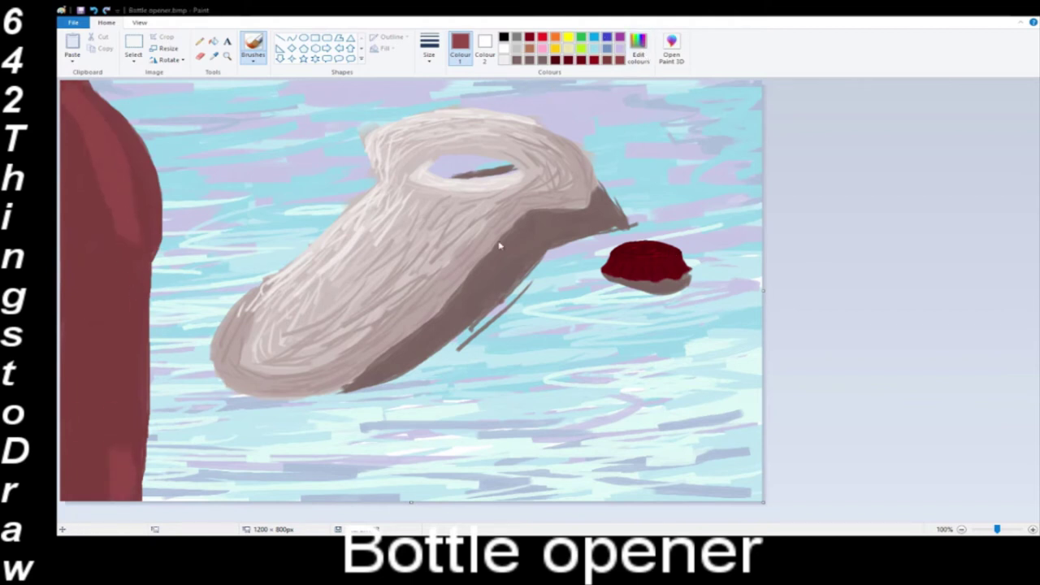
# - Paint a lighter pinkish-red highlight down the length of the bottle and blend its ends with thin streaks
pyautogui.moveTo(112, 228); pyautogui.dragTo(119, 460)
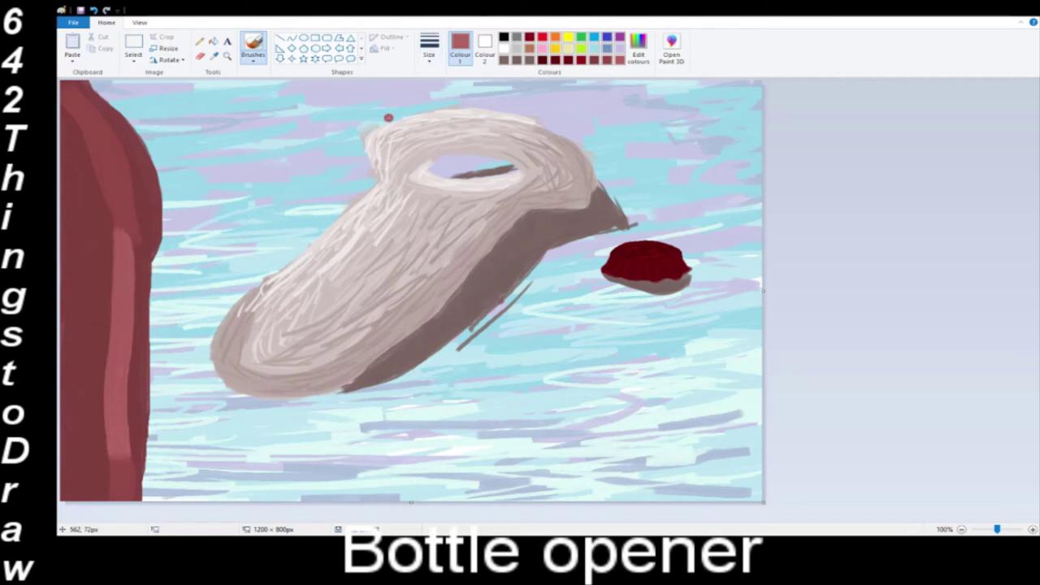
pyautogui.moveTo(114, 241)
pyautogui.mouseDown()
pyautogui.moveTo(134, 176)
pyautogui.moveTo(130, 250)
pyautogui.mouseUp()
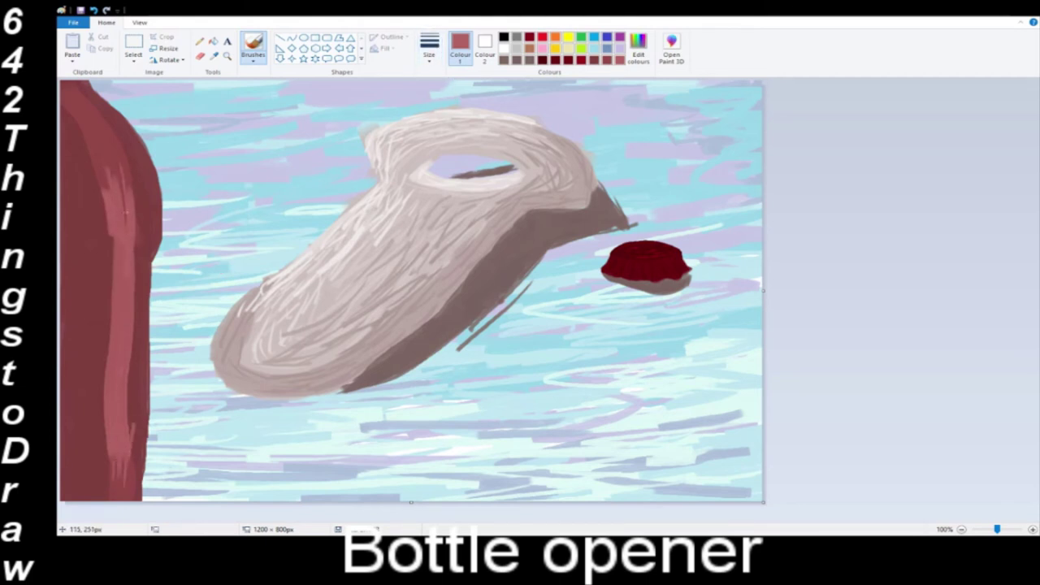
pyautogui.click(583, 58)
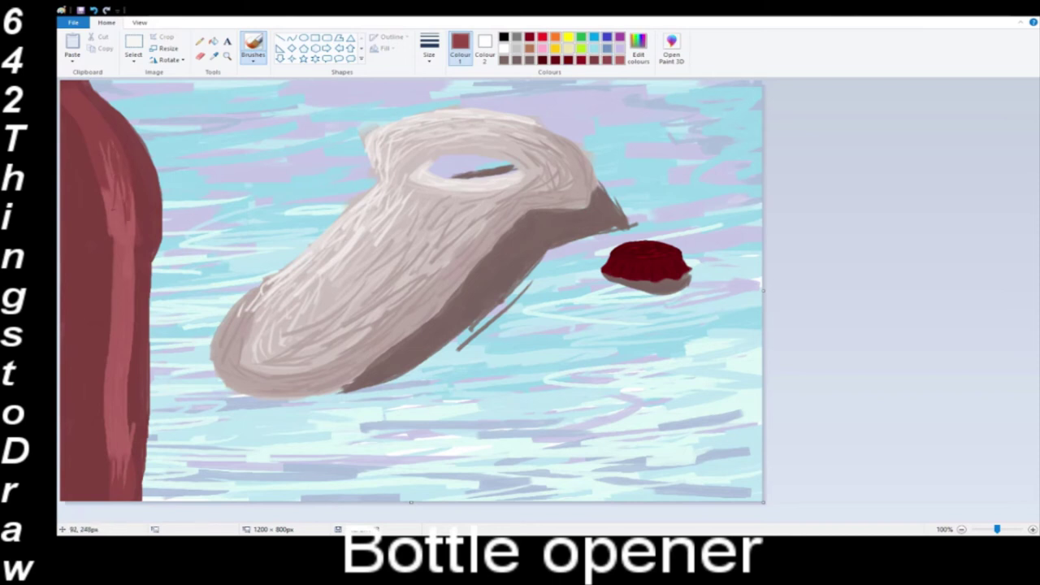
pyautogui.moveTo(114, 227)
pyautogui.mouseDown()
pyautogui.moveTo(114, 441)
pyautogui.moveTo(126, 275)
pyautogui.mouseUp()
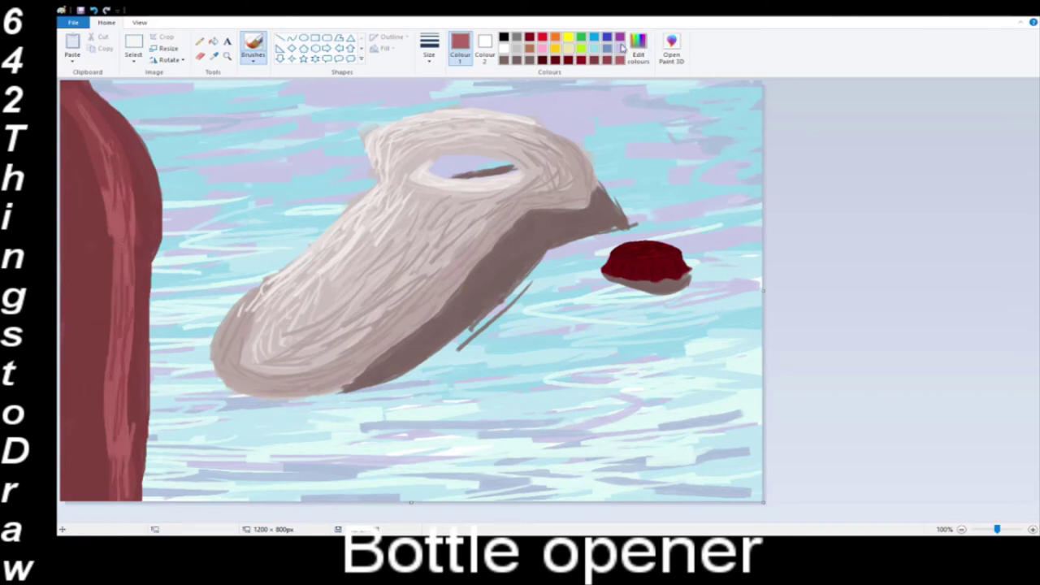
pyautogui.click(609, 61)
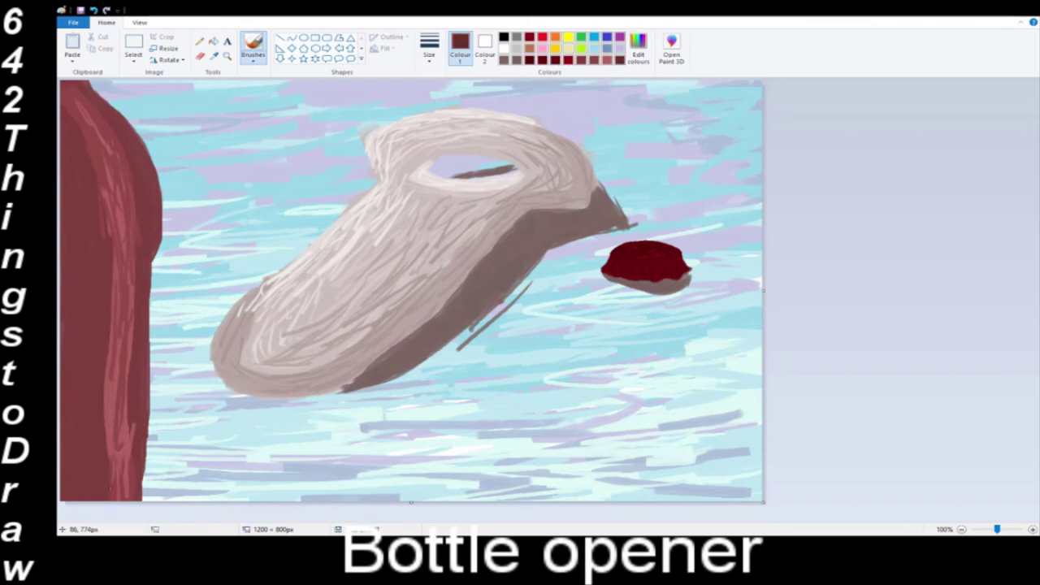
pyautogui.moveTo(261, 443); pyautogui.dragTo(161, 494)
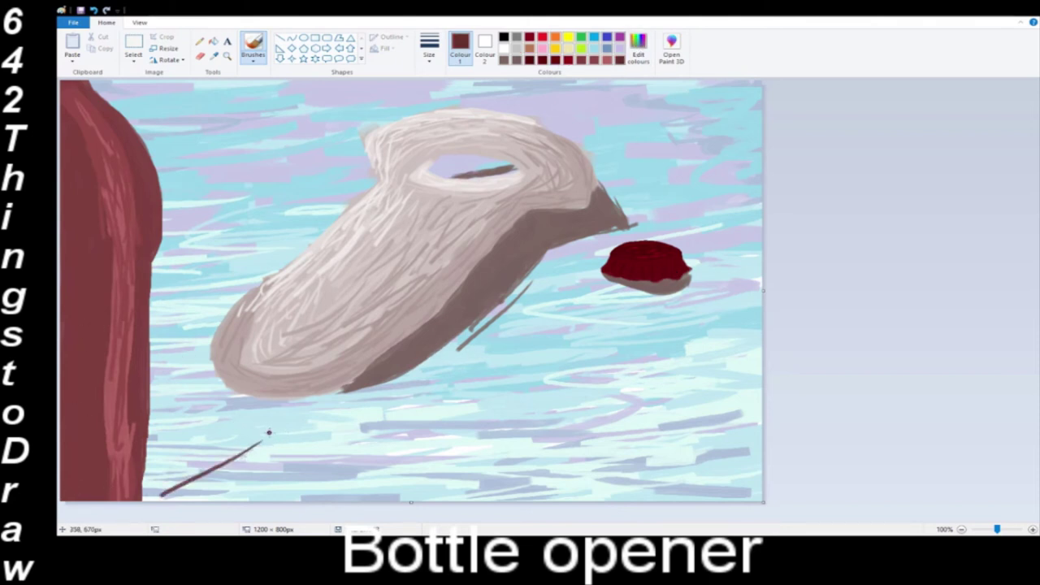
pyautogui.hotkey('ctrl', 'z')
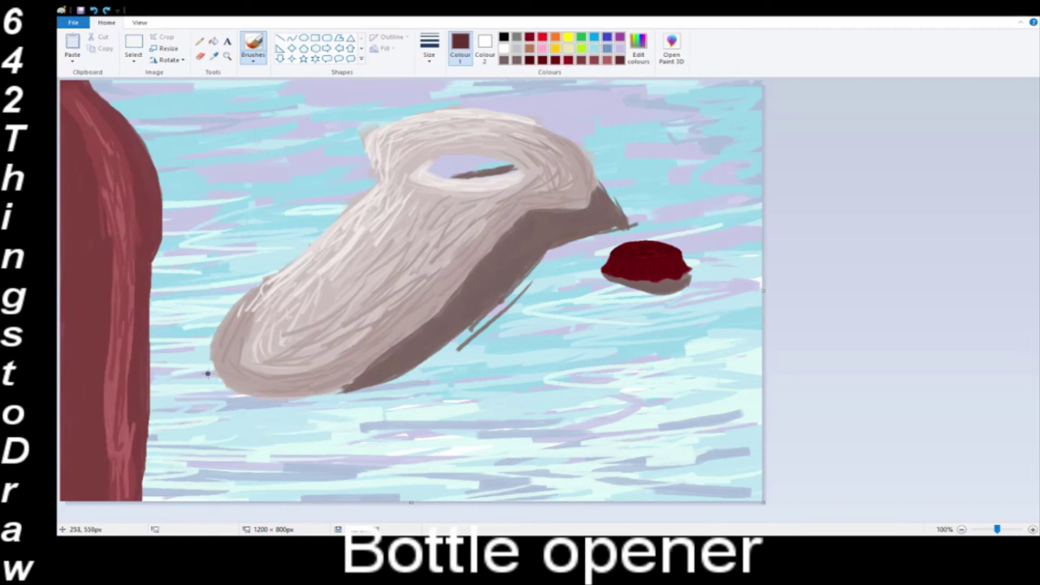
pyautogui.moveTo(207, 373); pyautogui.dragTo(195, 382)
pyautogui.moveTo(362, 416); pyautogui.dragTo(219, 517)
pyautogui.moveTo(320, 423); pyautogui.dragTo(205, 501)
pyautogui.moveTo(292, 427); pyautogui.dragTo(192, 486)
pyautogui.moveTo(266, 423); pyautogui.dragTo(196, 466)
pyautogui.moveTo(243, 412)
pyautogui.mouseDown()
pyautogui.moveTo(198, 443)
pyautogui.moveTo(183, 437)
pyautogui.mouseUp()
pyautogui.hotkey('ctrl', 'z')
pyautogui.hotkey('ctrl', 'z')
pyautogui.hotkey('ctrl', 'z')
pyautogui.hotkey('ctrl', 'z')
pyautogui.hotkey('ctrl', 'z')
pyautogui.hotkey('ctrl', 'z')
pyautogui.hotkey('ctrl', 'z')
pyautogui.hotkey('ctrl', 'z')
pyautogui.hotkey('ctrl', 'z')
# - Paint a small filled dark reddish-brown shadow extending right from the bottle's lower end
pyautogui.moveTo(184, 491); pyautogui.dragTo(216, 501)
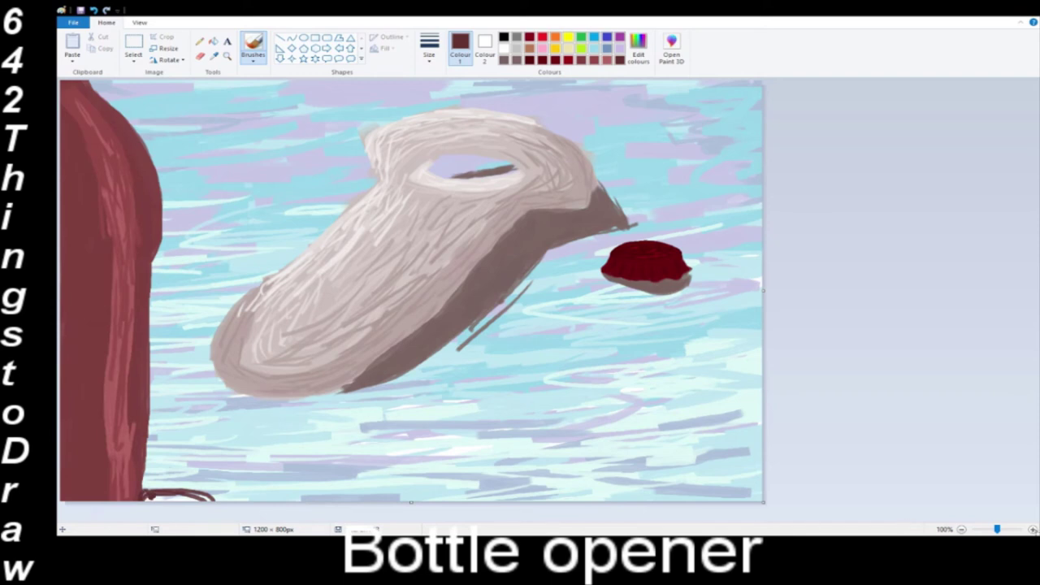
pyautogui.click(1033, 530)
pyautogui.moveTo(1035, 252); pyautogui.dragTo(1034, 463)
pyautogui.moveTo(229, 489)
pyautogui.mouseDown()
pyautogui.moveTo(310, 506)
pyautogui.moveTo(358, 499)
pyautogui.moveTo(232, 510)
pyautogui.moveTo(367, 493)
pyautogui.mouseUp()
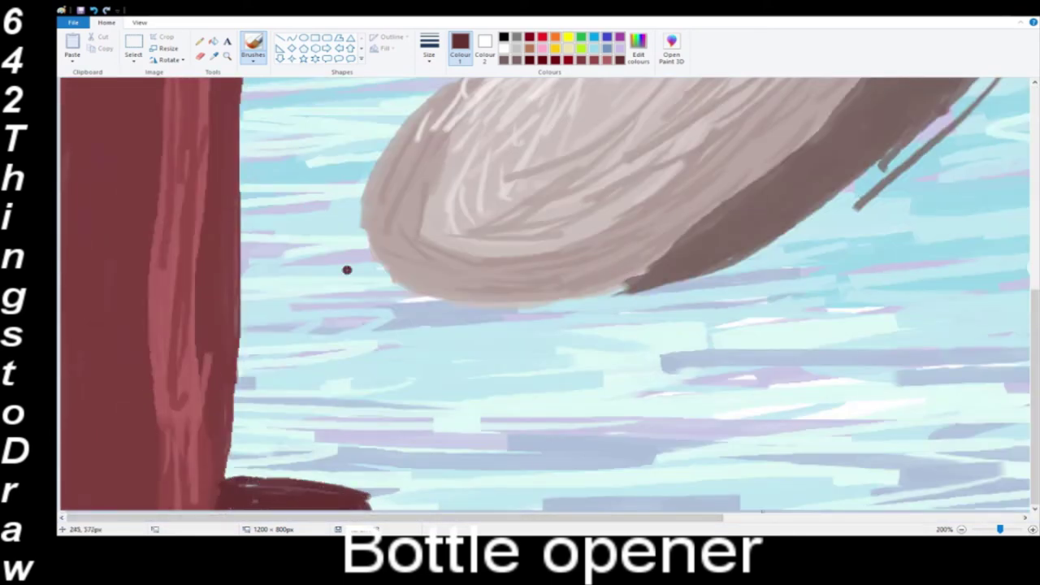
pyautogui.click(594, 61)
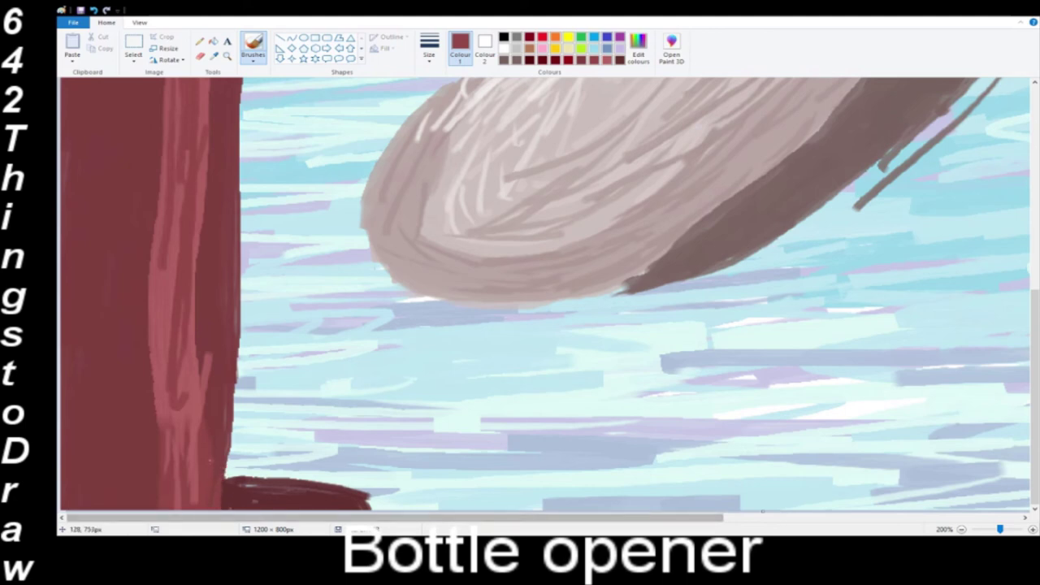
pyautogui.scroll(7, 162, 309)
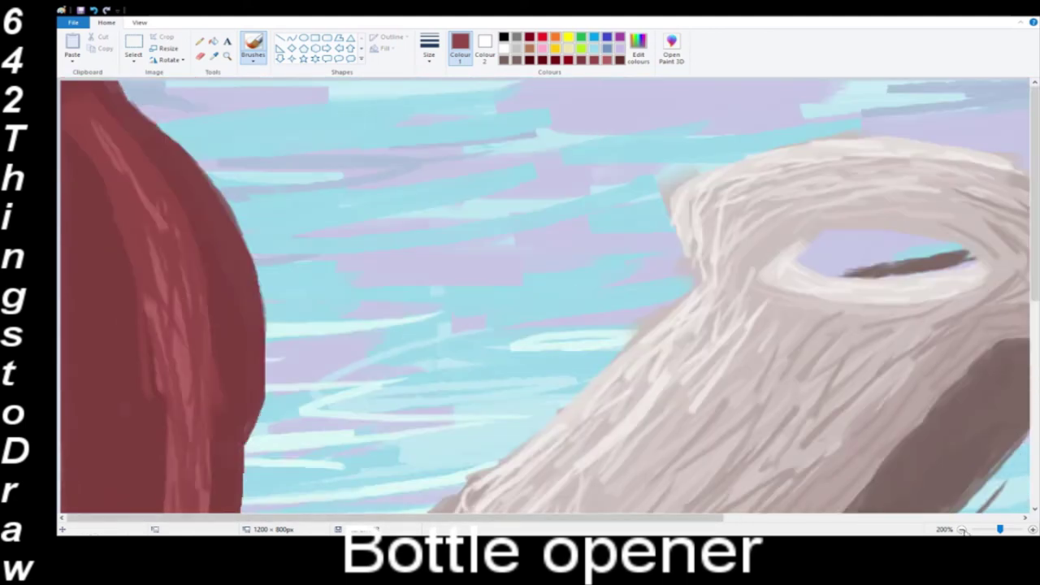
pyautogui.click(962, 529)
pyautogui.click(961, 529)
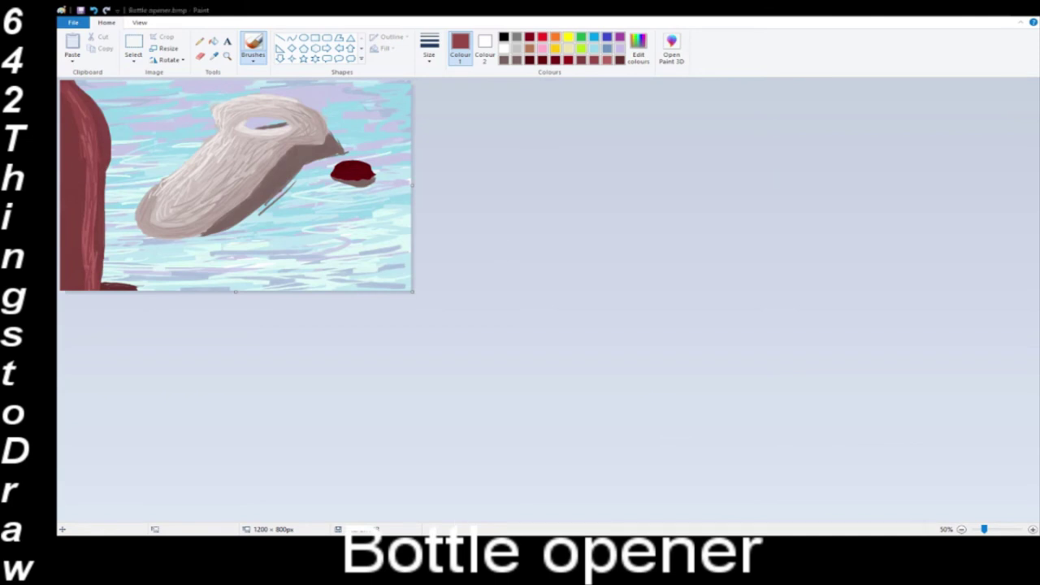
pyautogui.click(1033, 529)
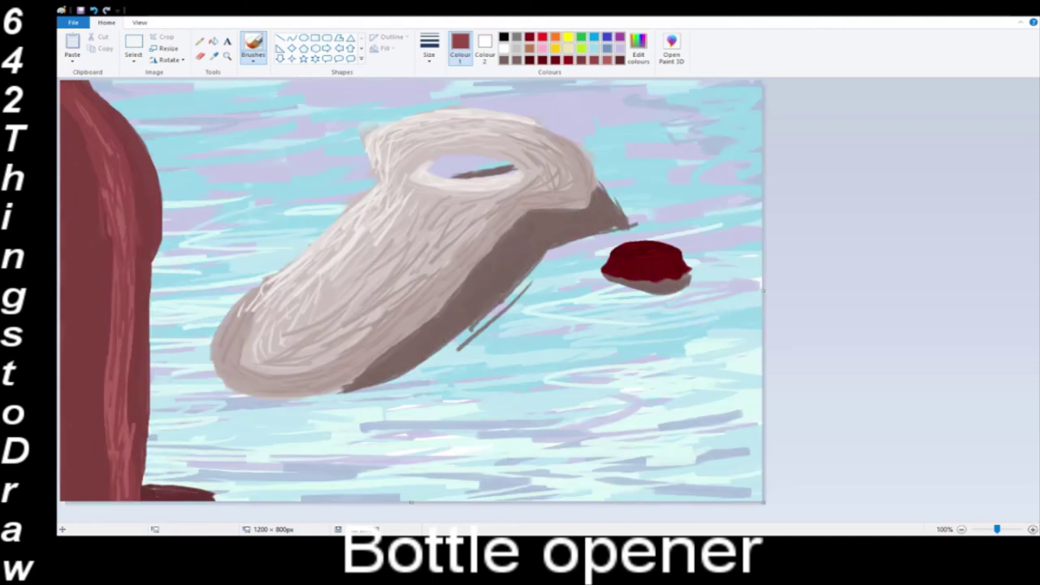